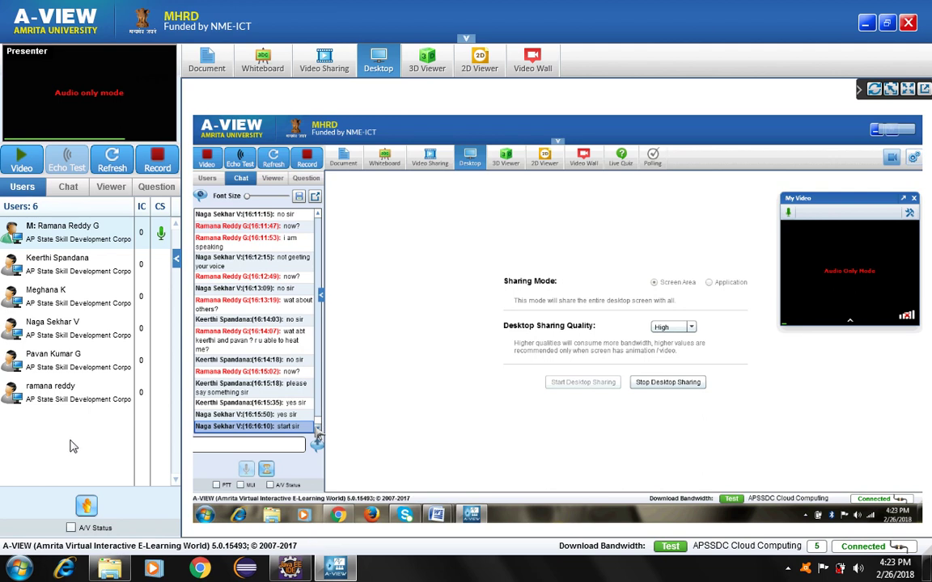
Check the chat messages of the A-VIEW session and return to the list of participants.
click(60, 193)
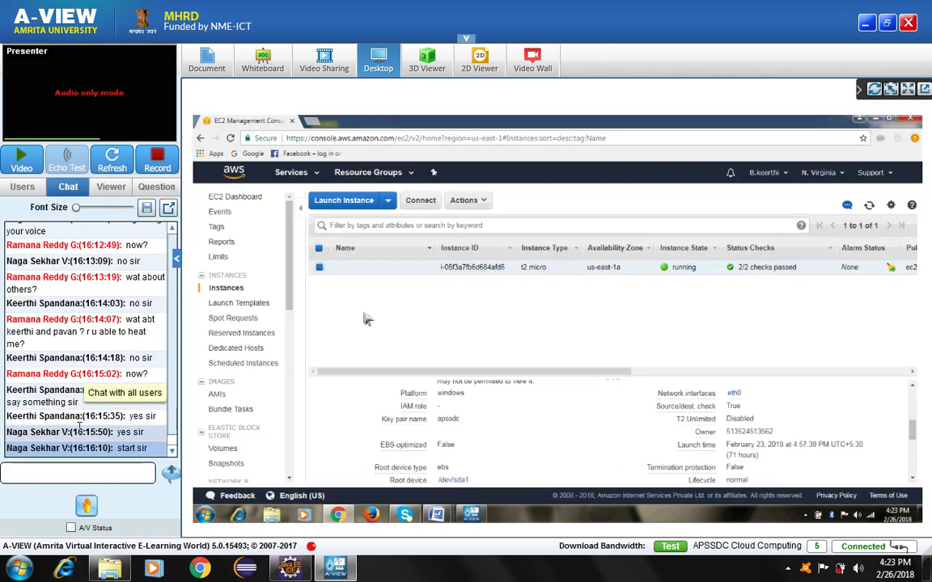
click(89, 472)
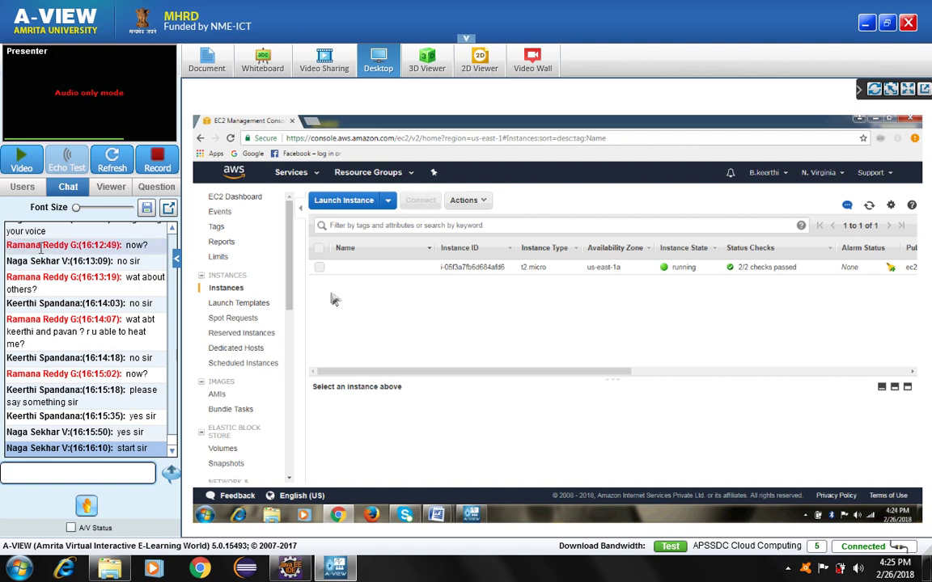
click(21, 187)
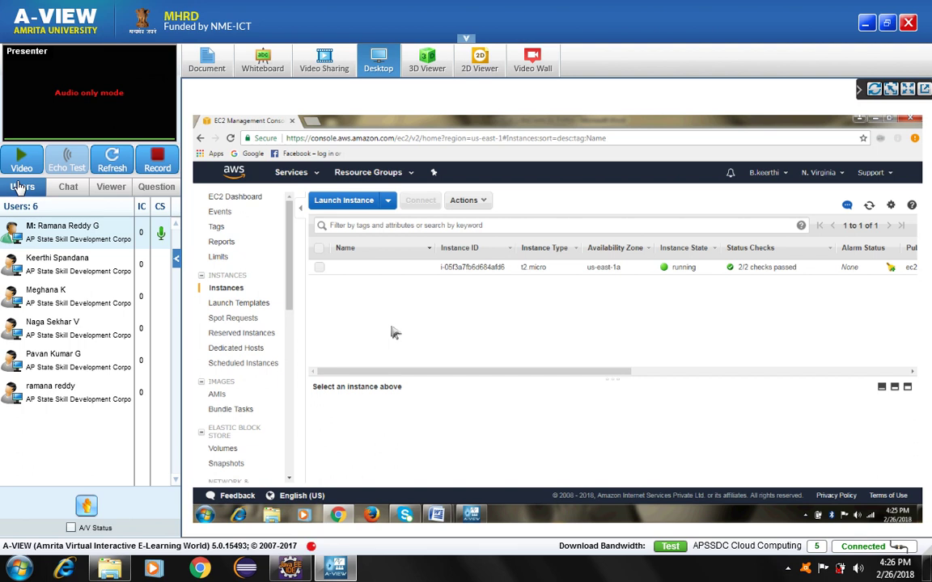
Open the Launch Configurations page in the Auto Scaling section of the EC2 console.
scroll(221, 366, down, 10)
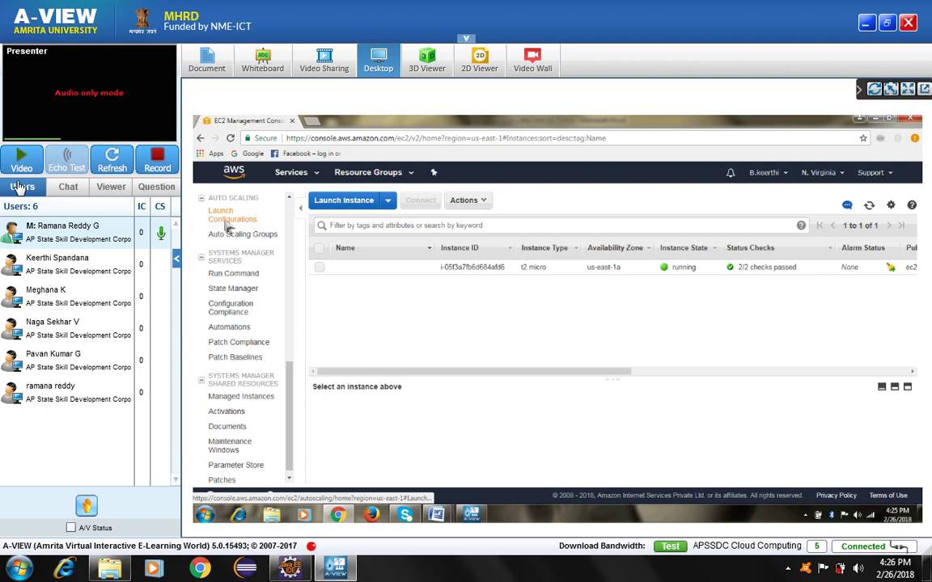
click(222, 198)
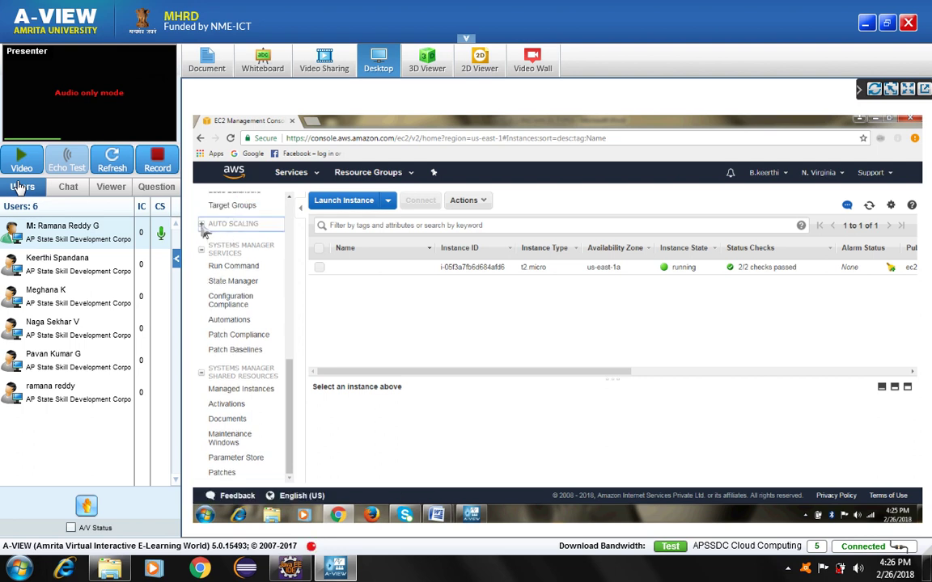
click(228, 224)
click(223, 220)
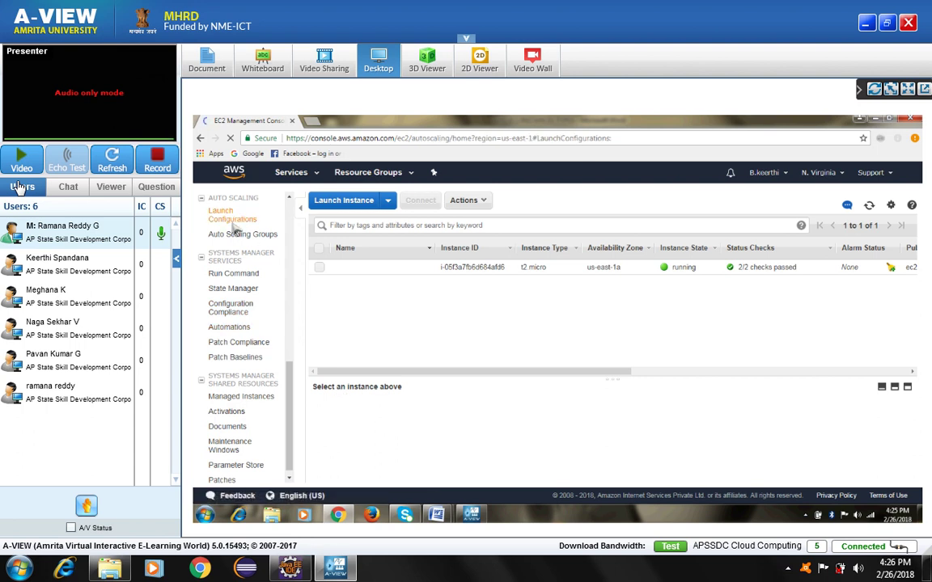
click(472, 518)
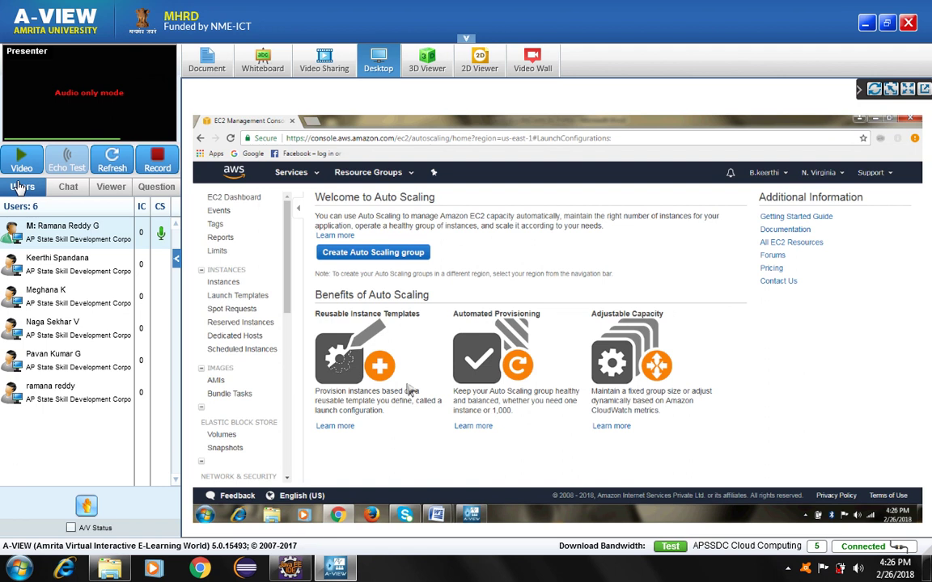
Switch from Launch Configurations to the Auto Scaling Groups page.
scroll(284, 398, down, 1)
scroll(275, 392, down, 5)
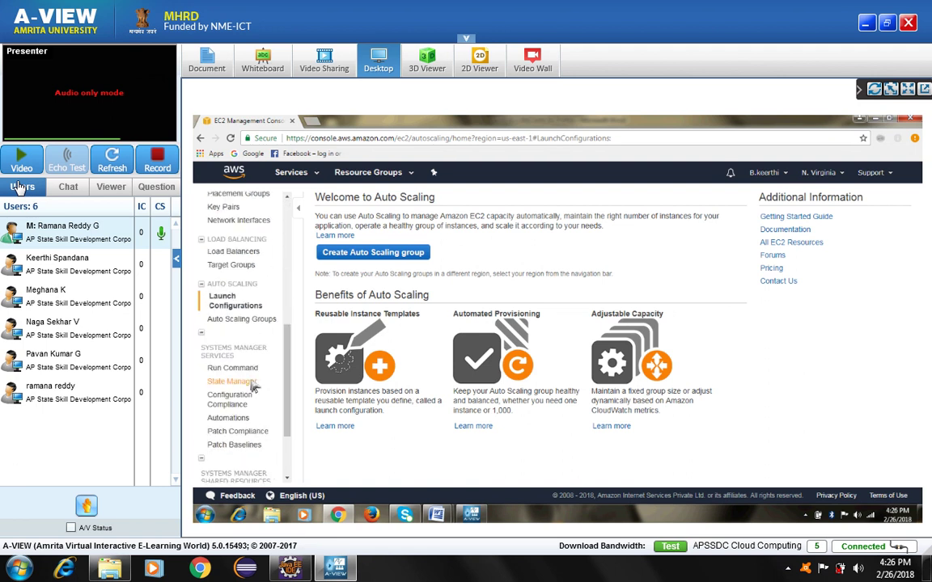
click(251, 326)
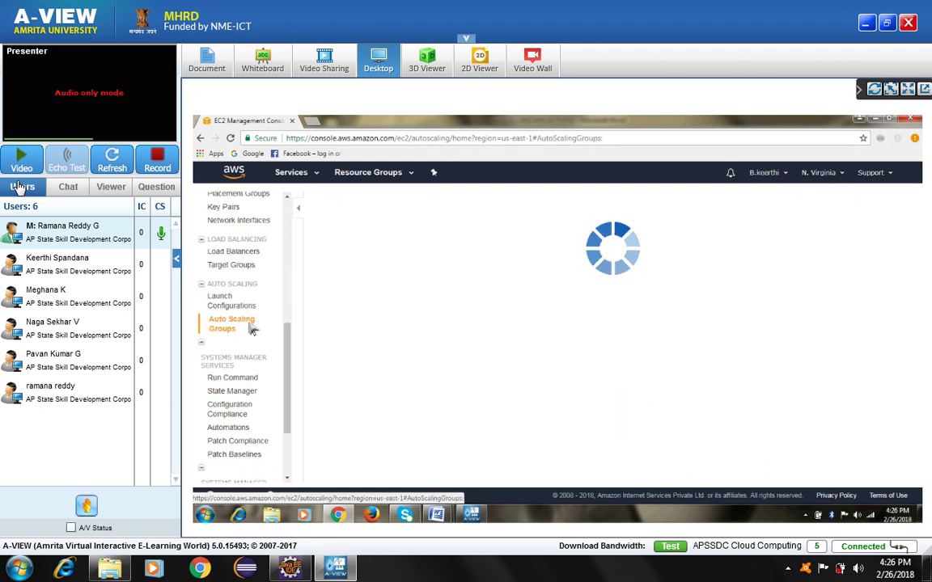
click(235, 305)
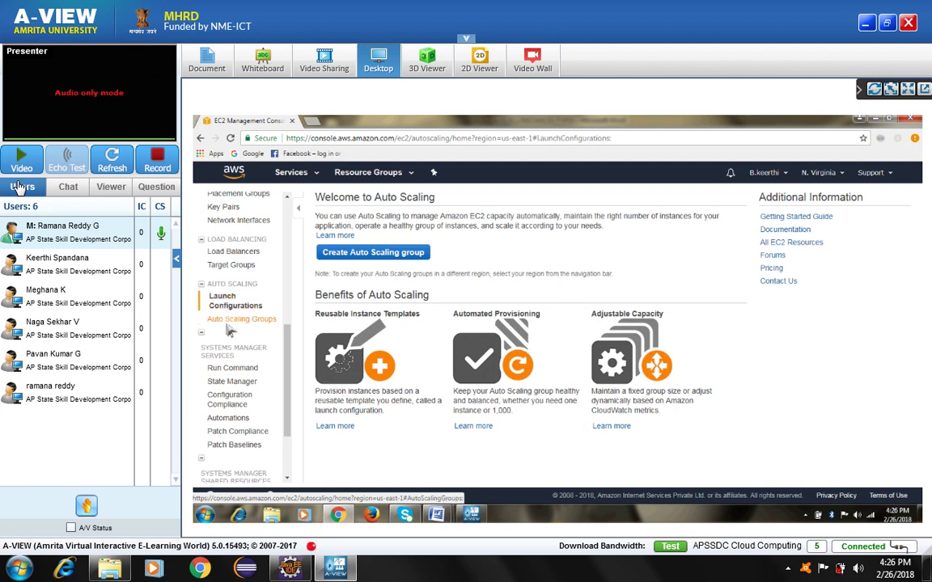
click(231, 324)
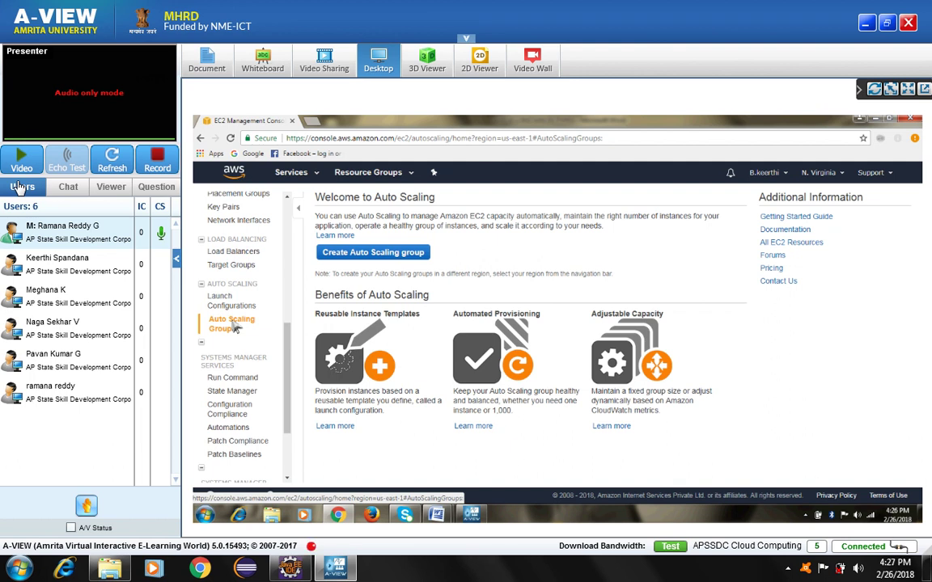
Start creating an Auto Scaling group and proceed to creating its launch configuration.
click(386, 256)
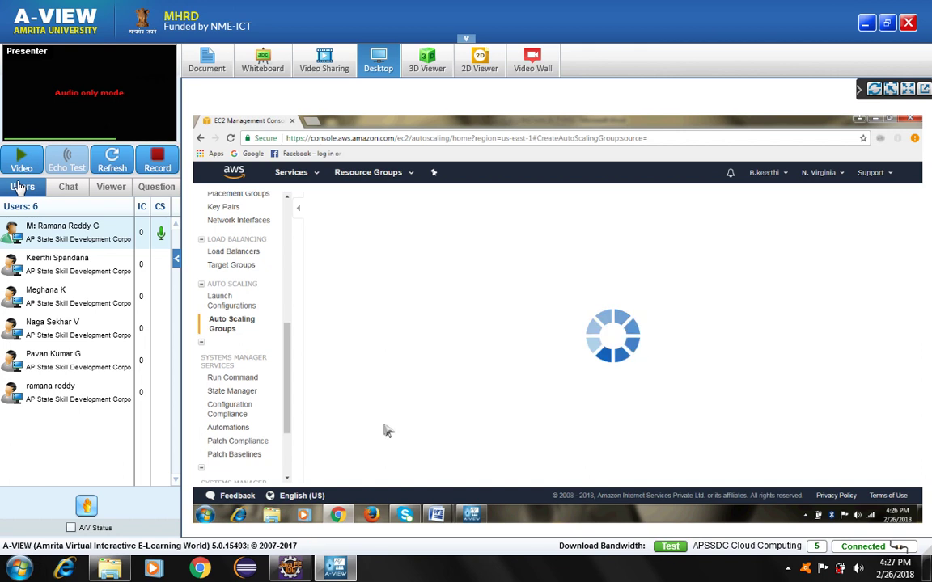
scroll(616, 378, down, 2)
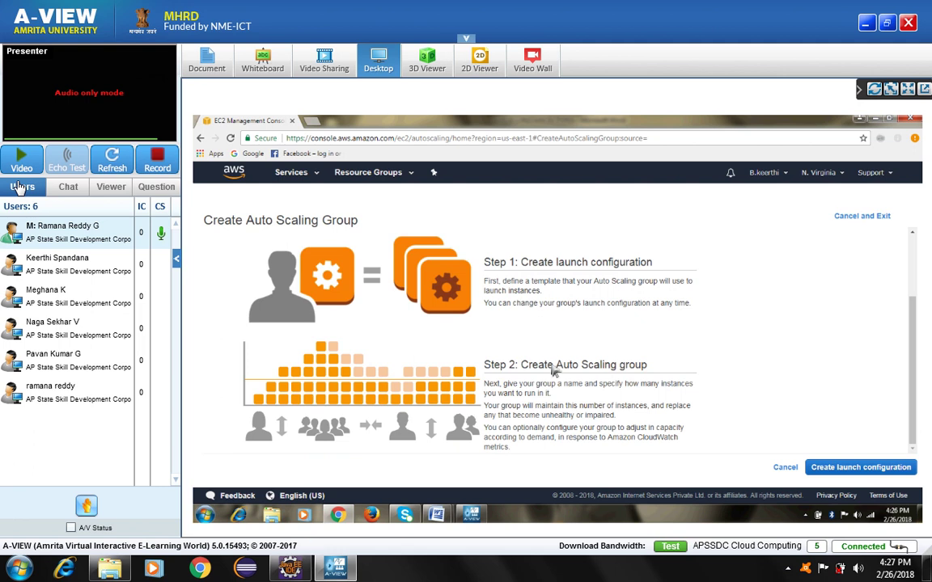
click(834, 468)
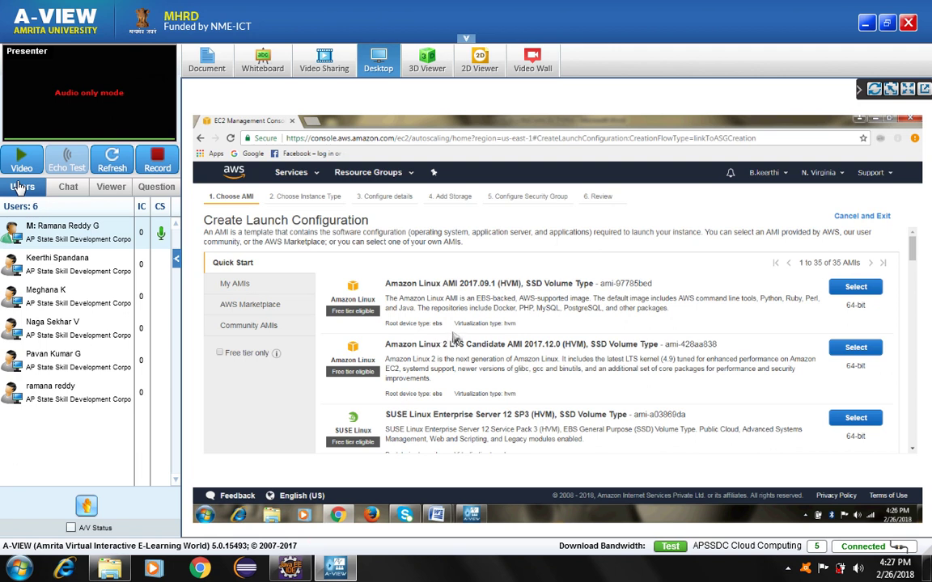
Choose a Microsoft Windows Server AMI with SQL Server from the Quick Start list for the launch configuration.
scroll(455, 338, down, 3)
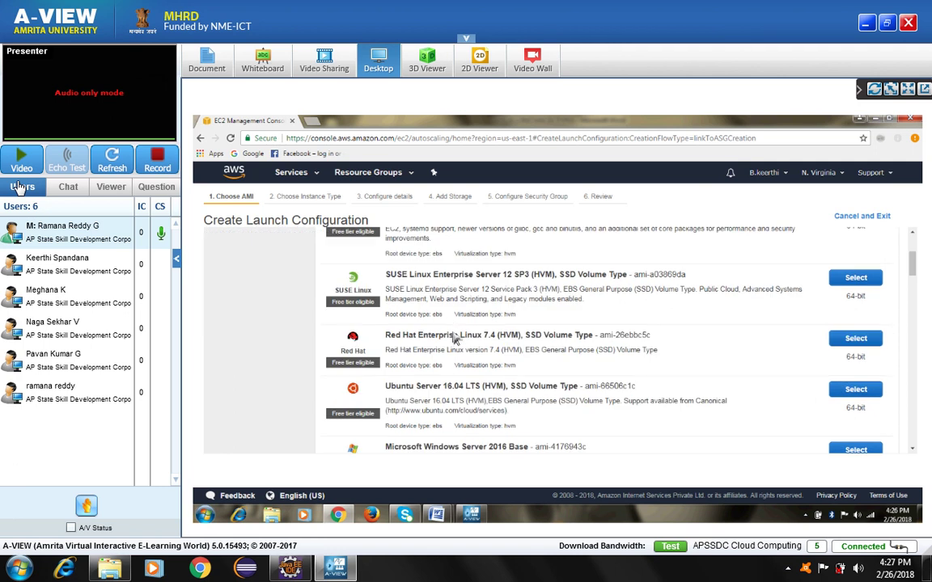
scroll(455, 340, down, 1)
scroll(456, 340, down, 3)
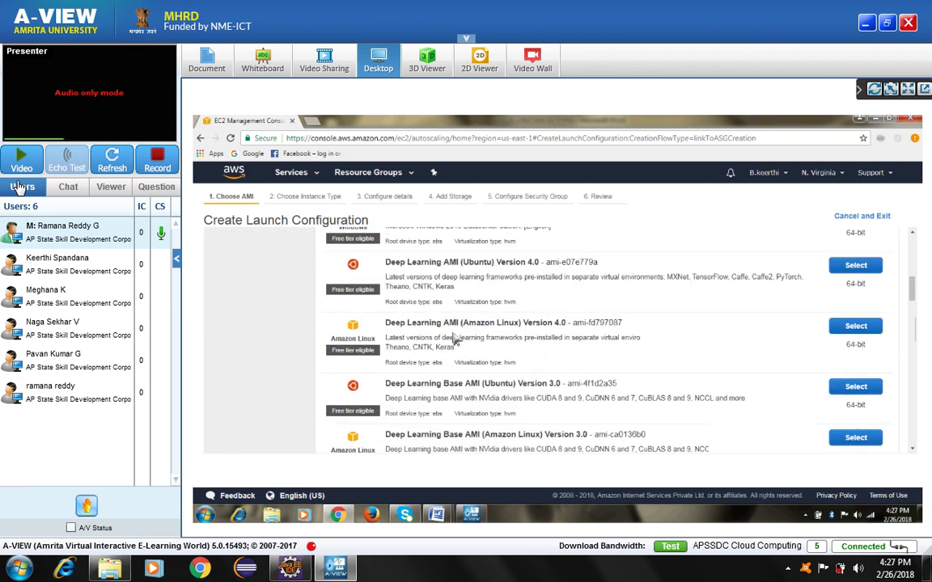
scroll(817, 432, up, 1)
scroll(769, 414, down, 3)
scroll(769, 414, down, 5)
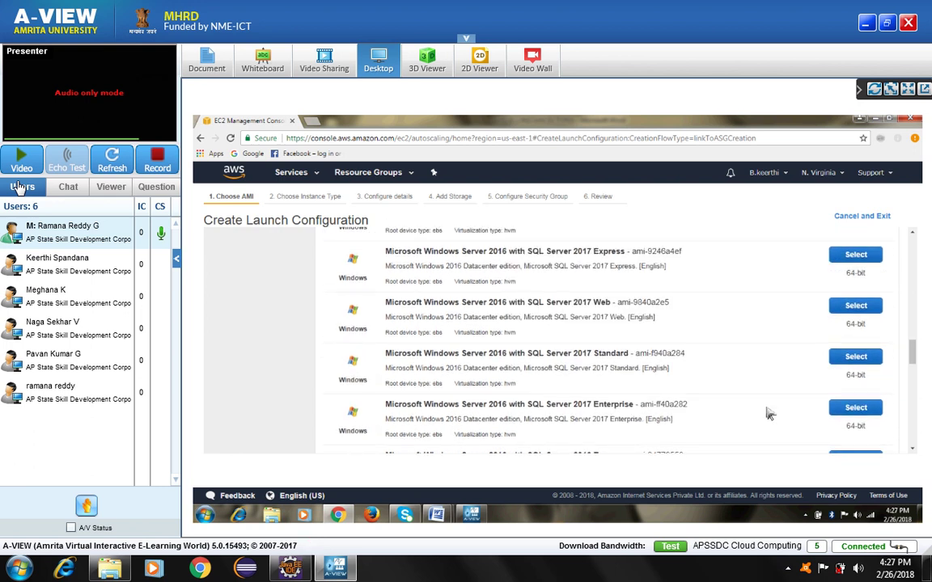
scroll(769, 414, down, 5)
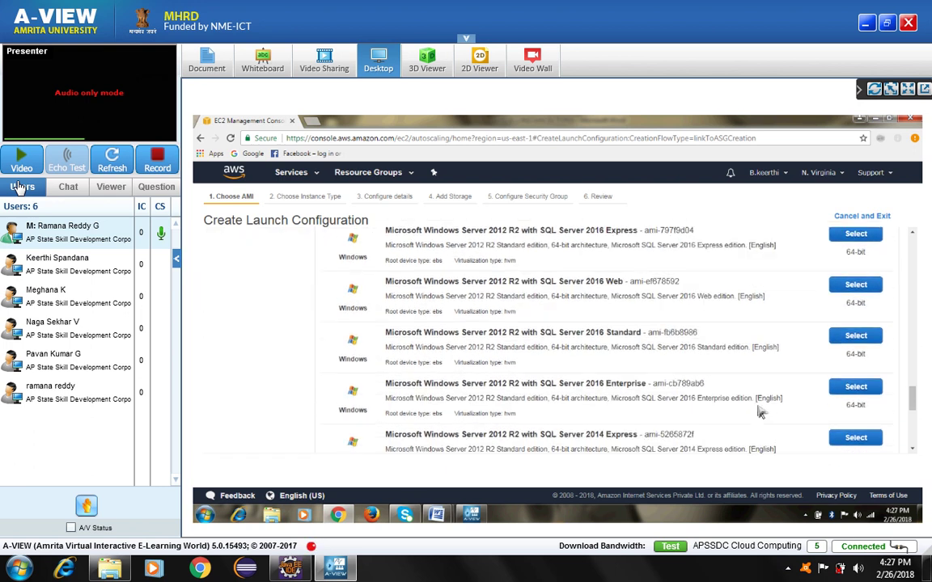
scroll(756, 405, up, 2)
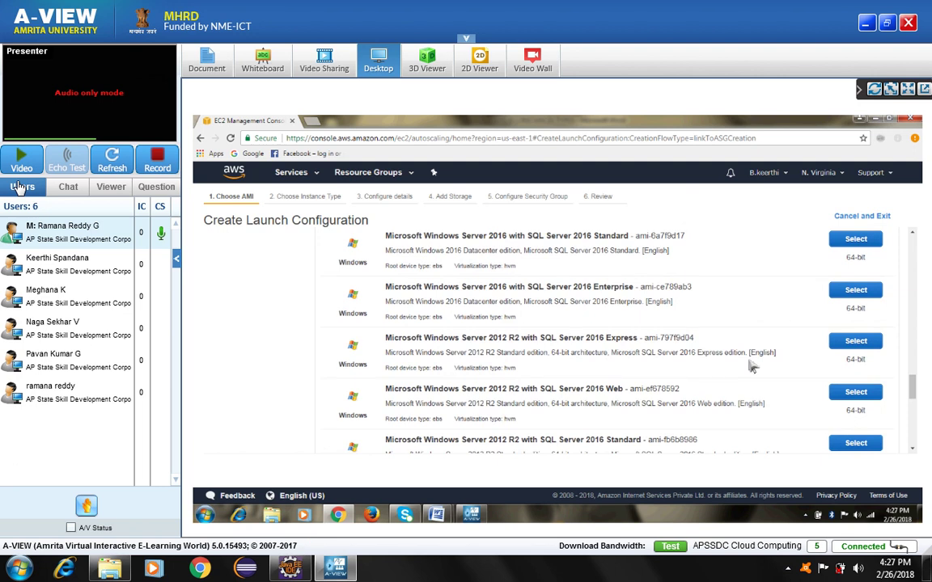
scroll(753, 367, up, 2)
scroll(776, 379, down, 1)
click(851, 396)
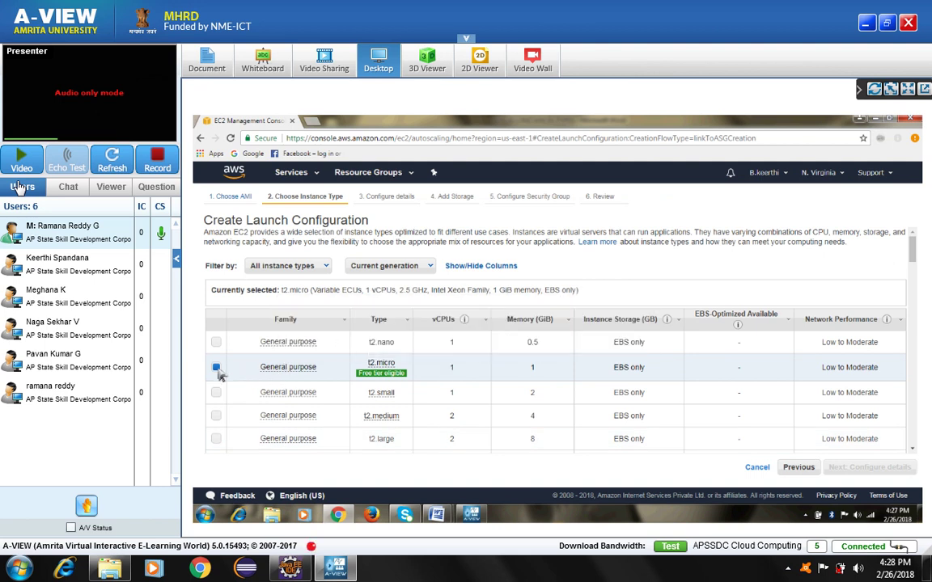
Select the free-tier-eligible t2.micro instance type and proceed to the configuration details.
scroll(443, 387, down, 8)
scroll(443, 387, down, 10)
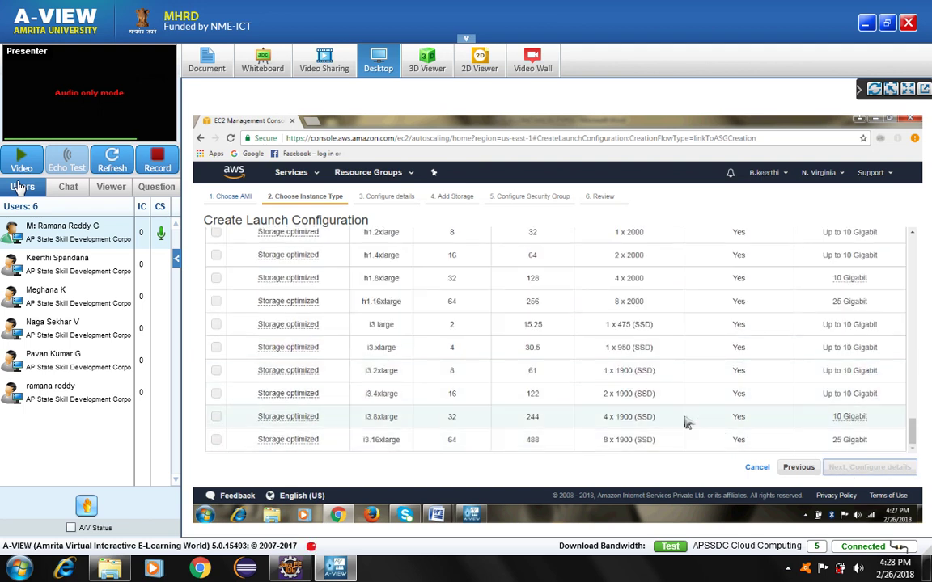
scroll(683, 419, up, 20)
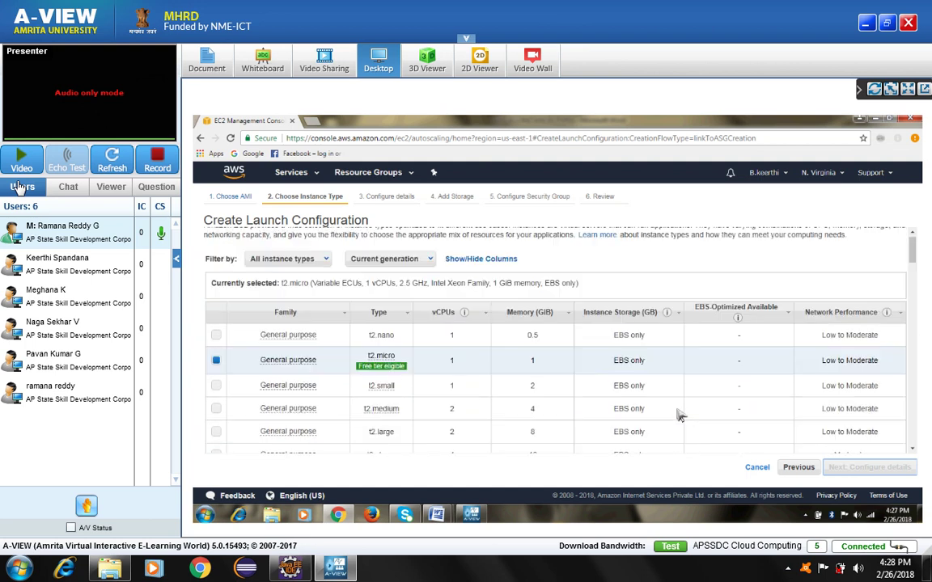
scroll(678, 415, up, 1)
click(216, 368)
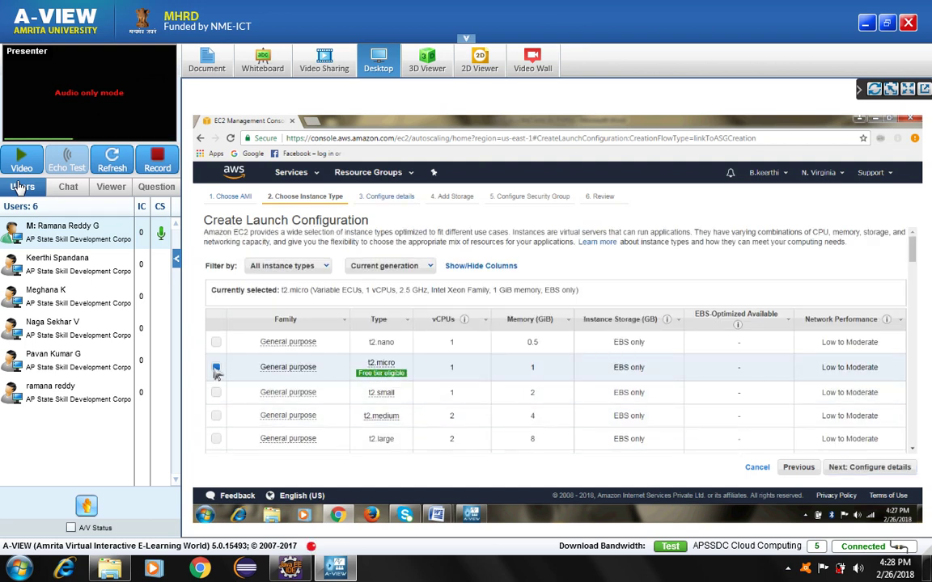
click(216, 392)
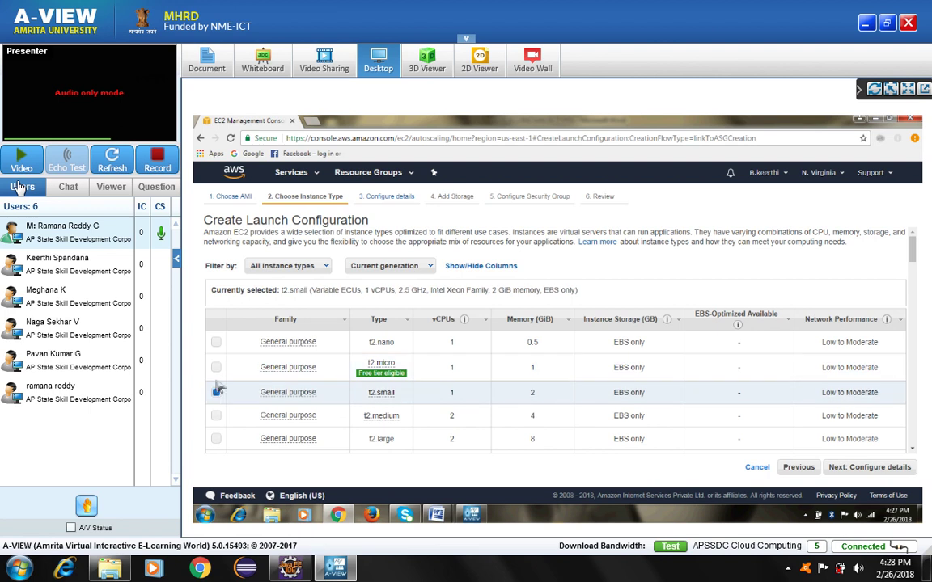
click(216, 367)
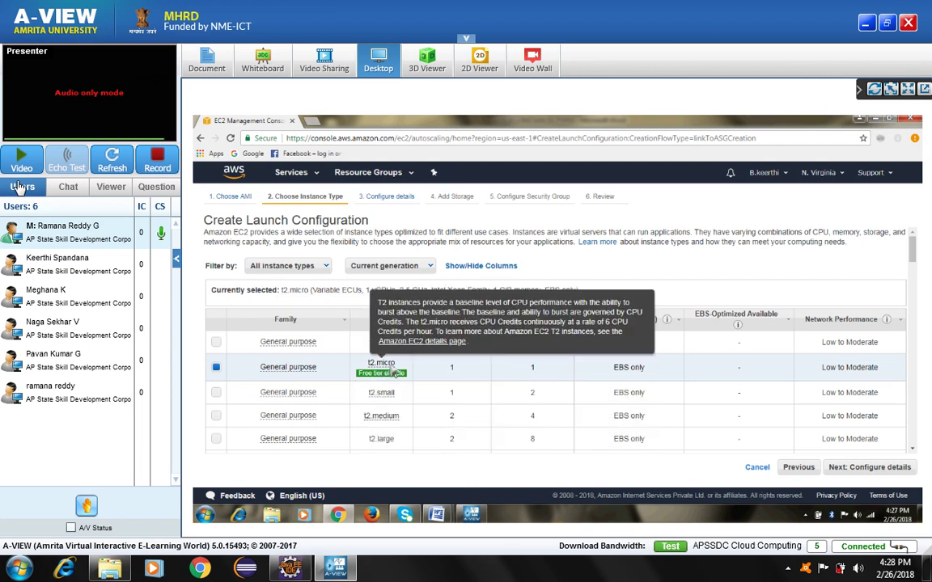
click(859, 468)
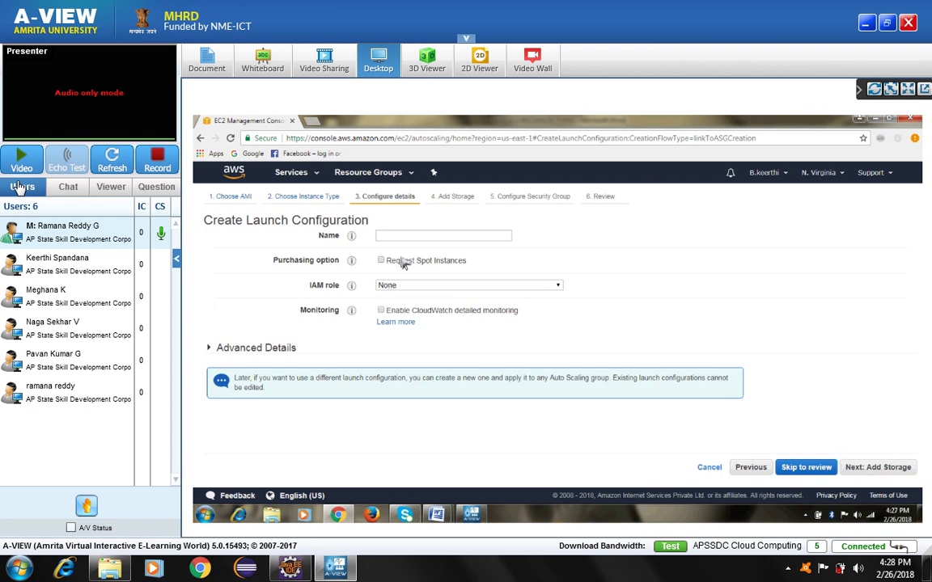
Name the launch configuration Apssdc-Launch with IAM role None, and accept the default storage to reach the security group settings.
click(410, 239)
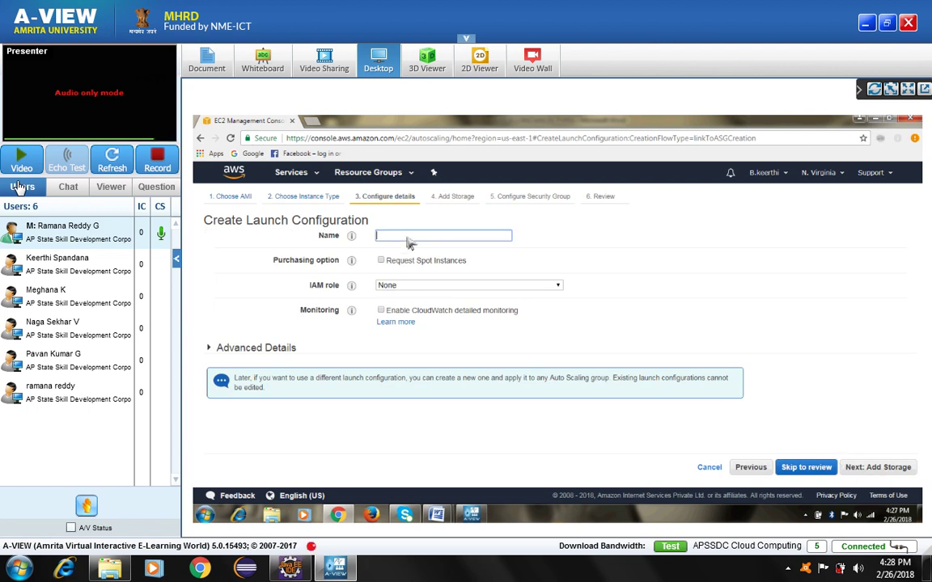
text(Apssdc-Launch)
click(445, 286)
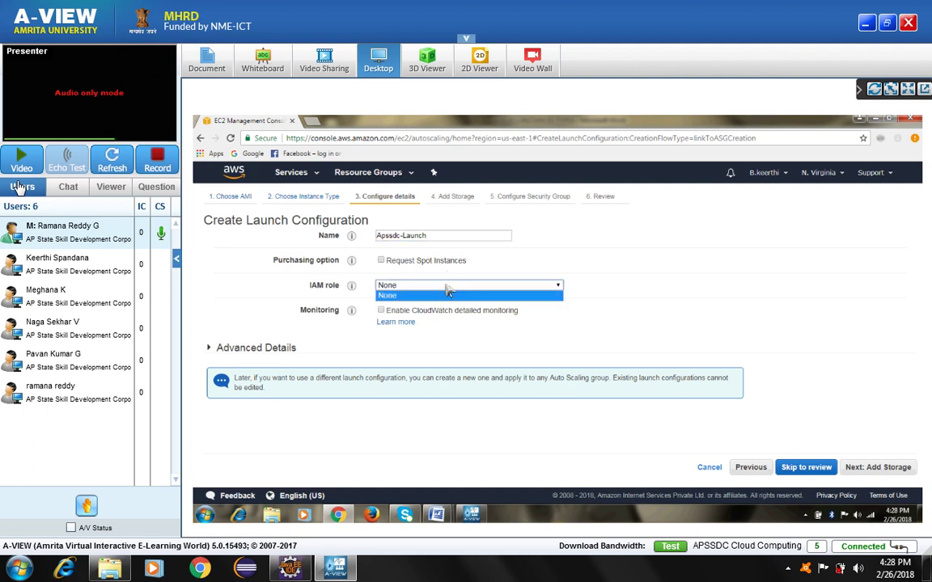
click(448, 294)
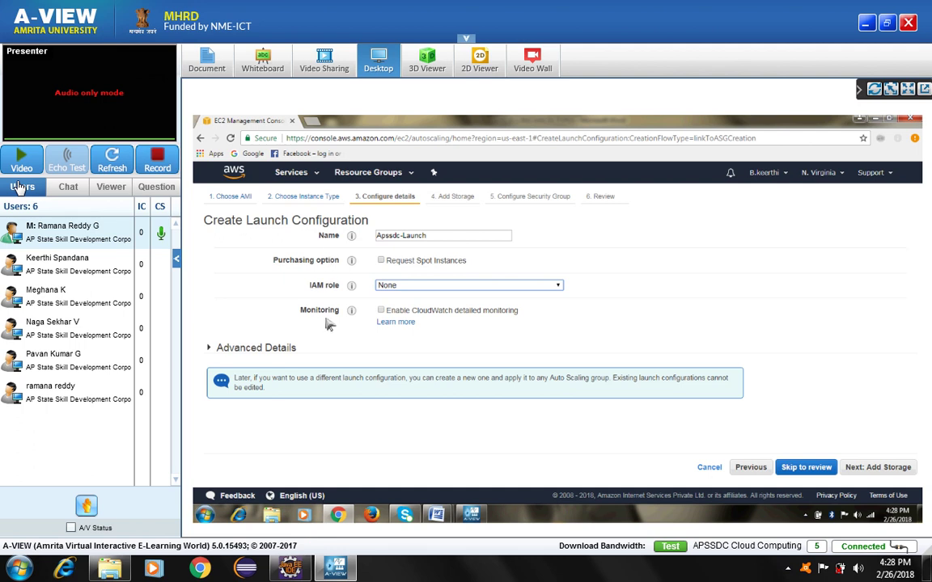
double_click(321, 289)
drag(326, 295, 340, 318)
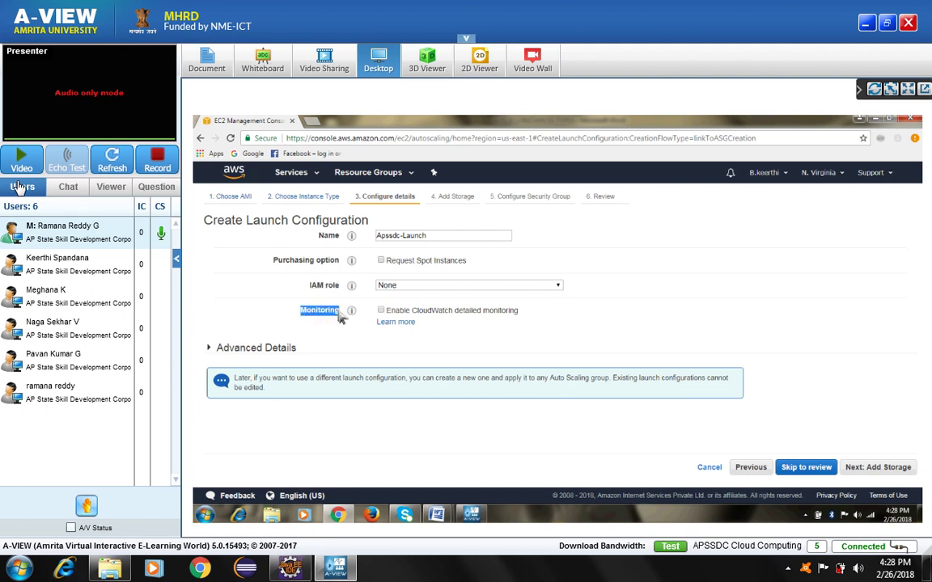
click(879, 470)
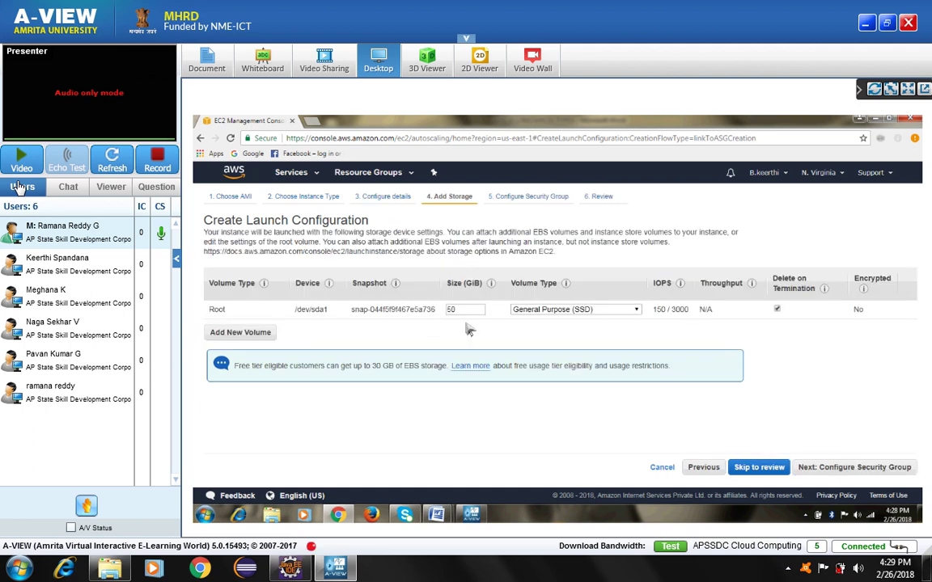
click(836, 475)
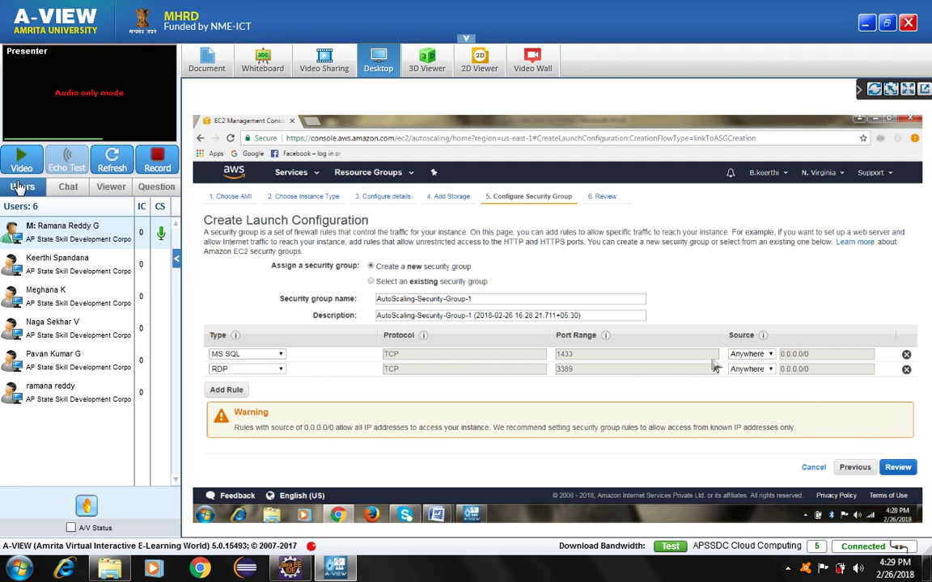
Try to review the launch configuration with the existing launch-wizard-1 security group, and cancel the attempt.
click(371, 282)
click(215, 340)
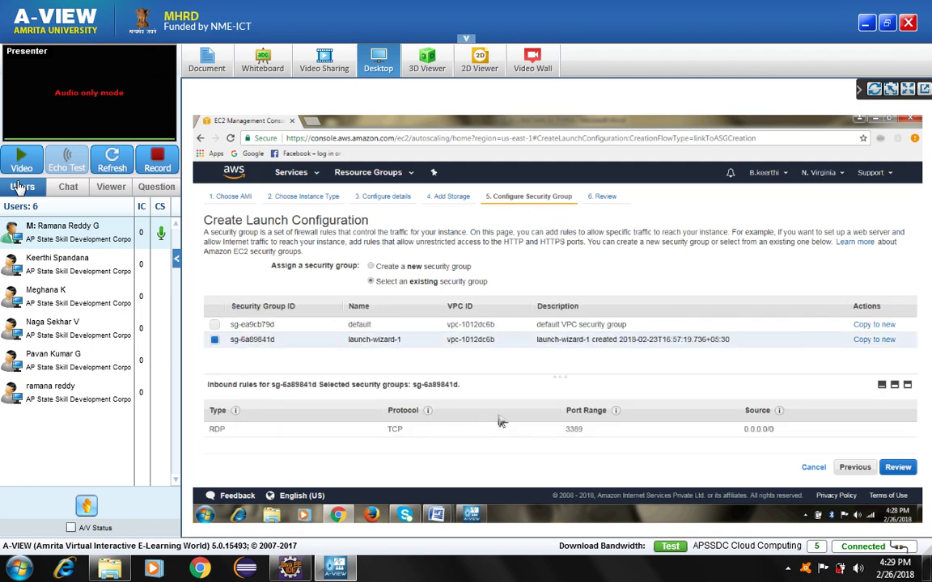
click(899, 471)
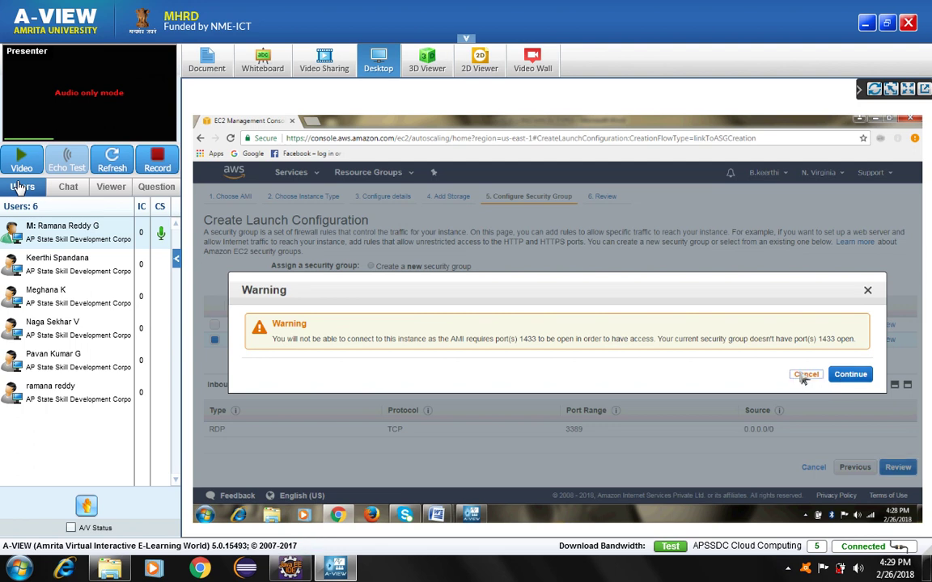
click(803, 377)
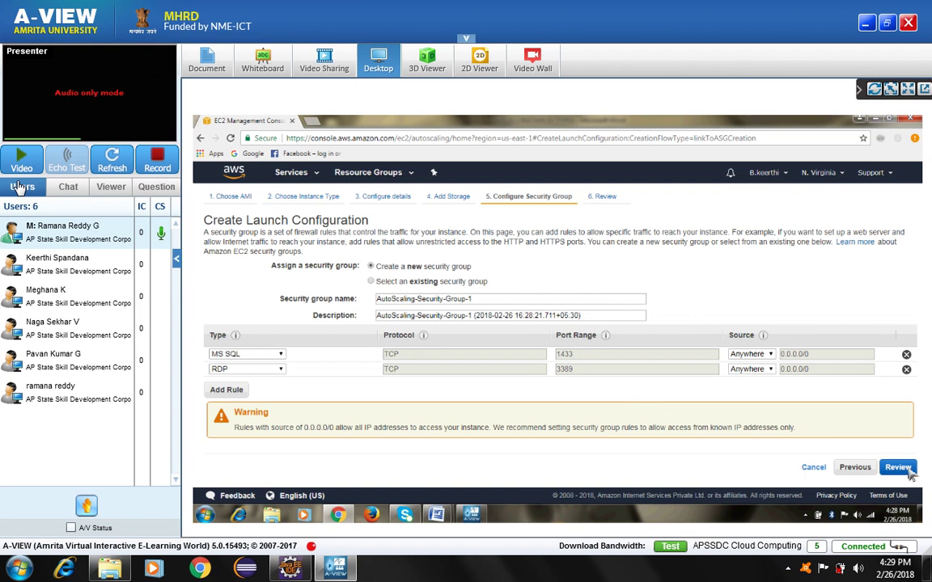
Review the launch configuration with the new AutoScaling-Security-Group-1 security group and create it using the existing apssdc key pair, acknowledging access to its private key.
click(910, 474)
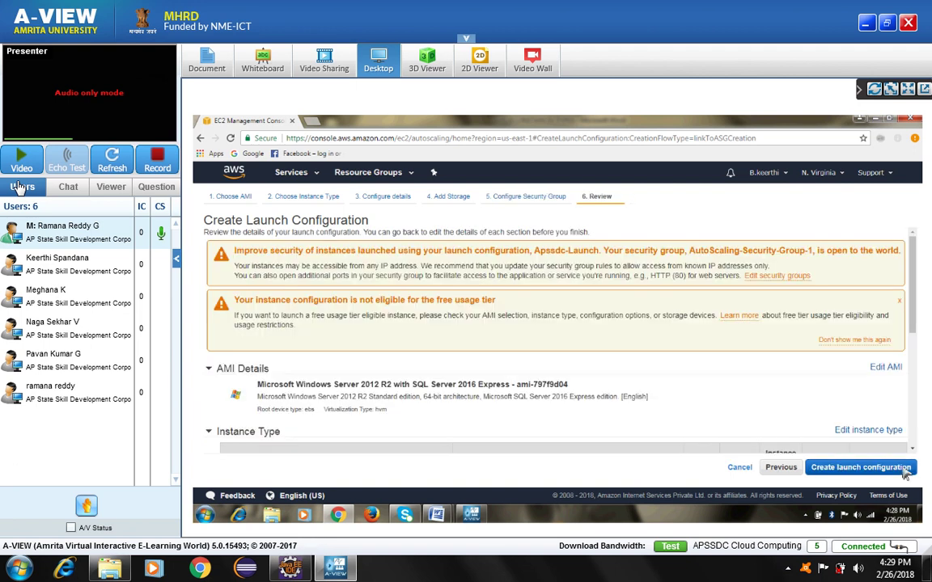
scroll(825, 424, down, 5)
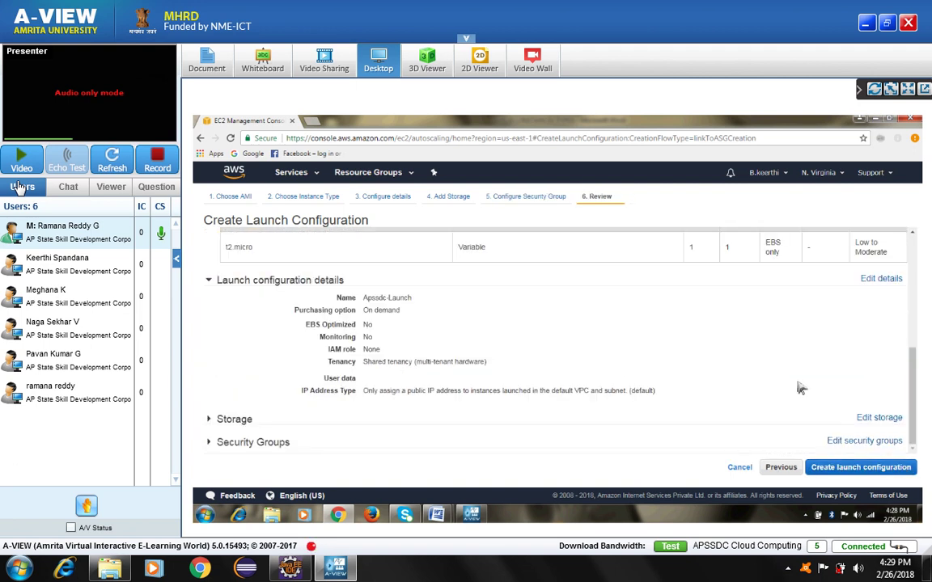
click(851, 471)
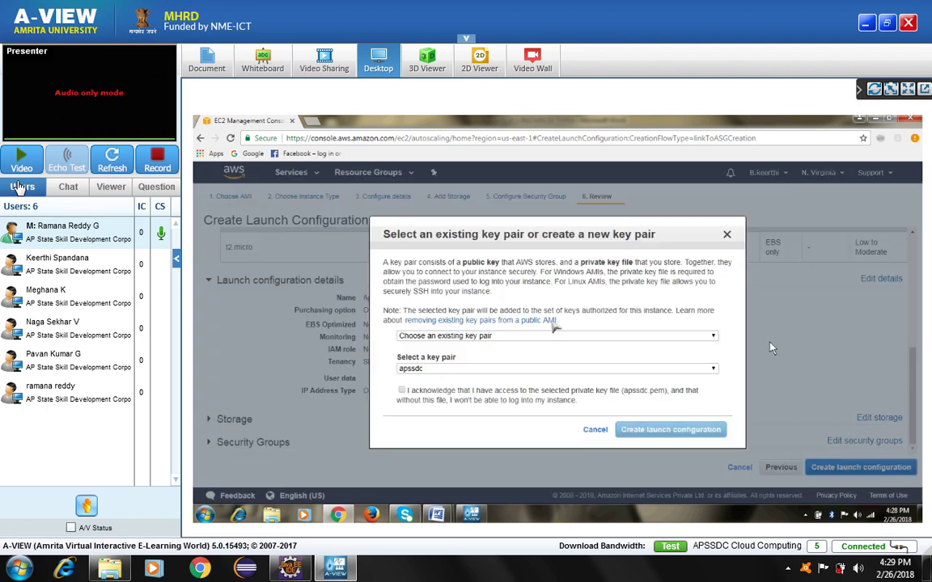
click(451, 337)
click(409, 346)
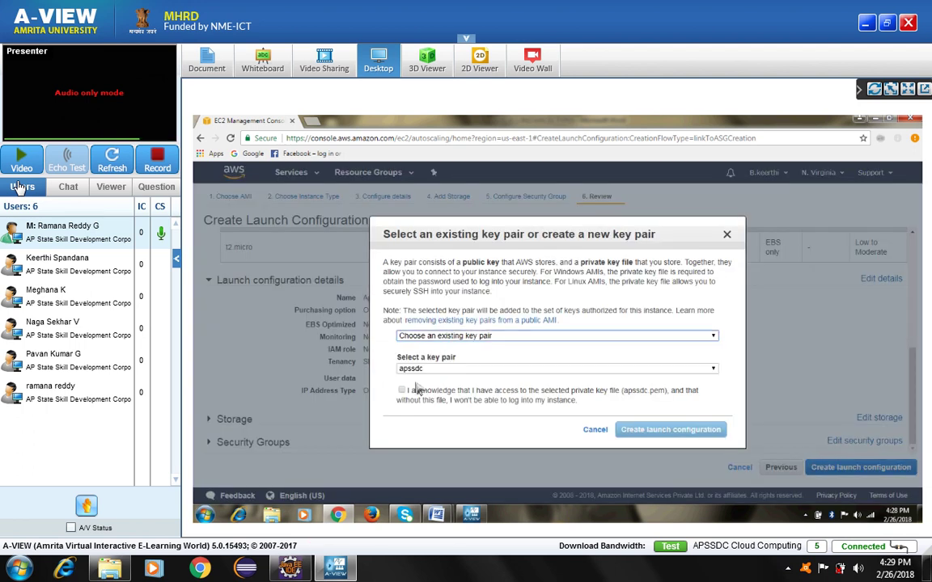
click(402, 390)
click(627, 429)
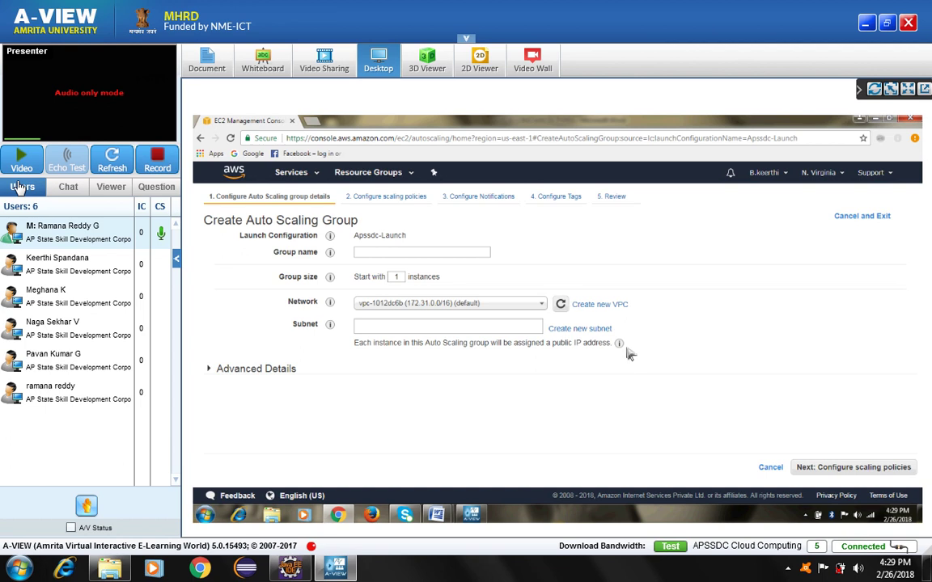
Name the Auto Scaling group Apssdc-Auto and set its group size to start with 2 instances.
click(385, 254)
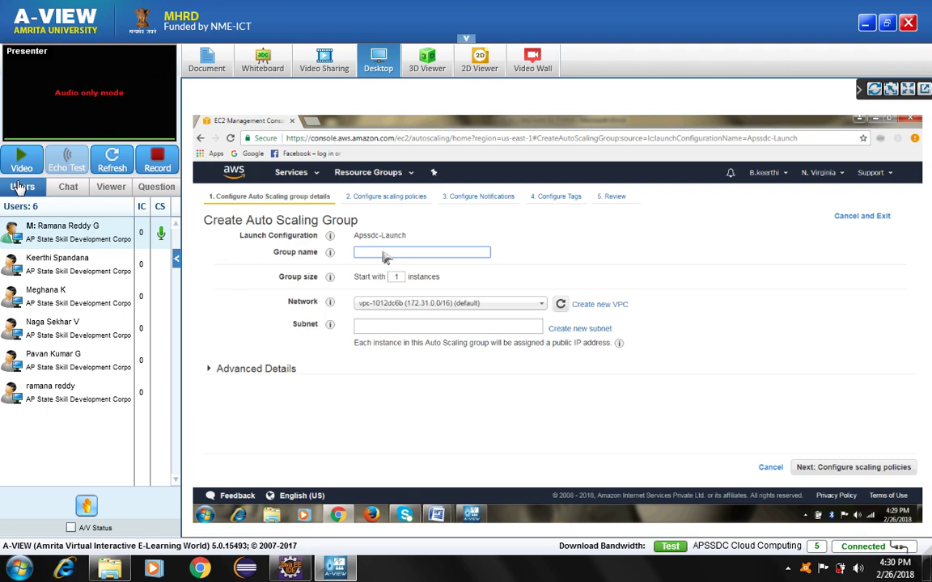
text(Apssdc-Auto)
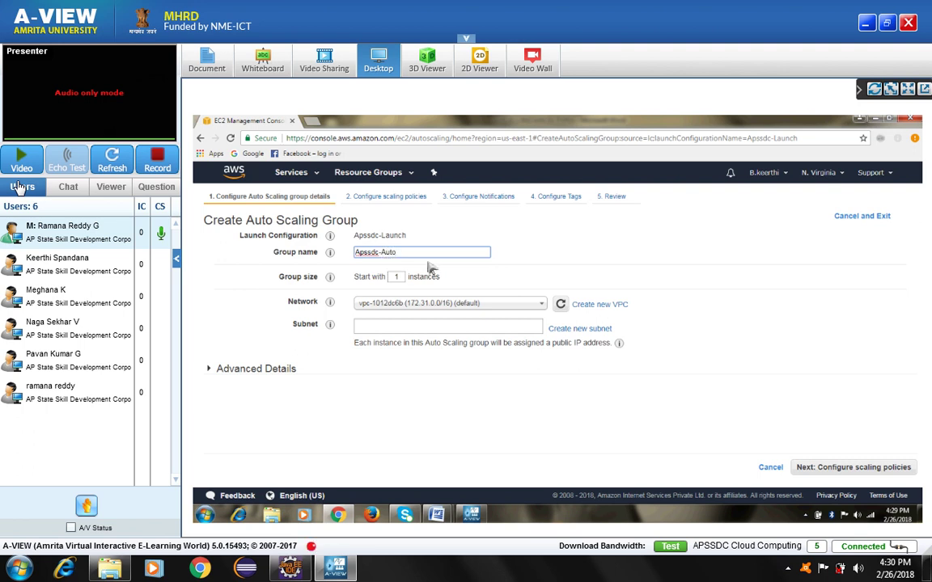
double_click(398, 278)
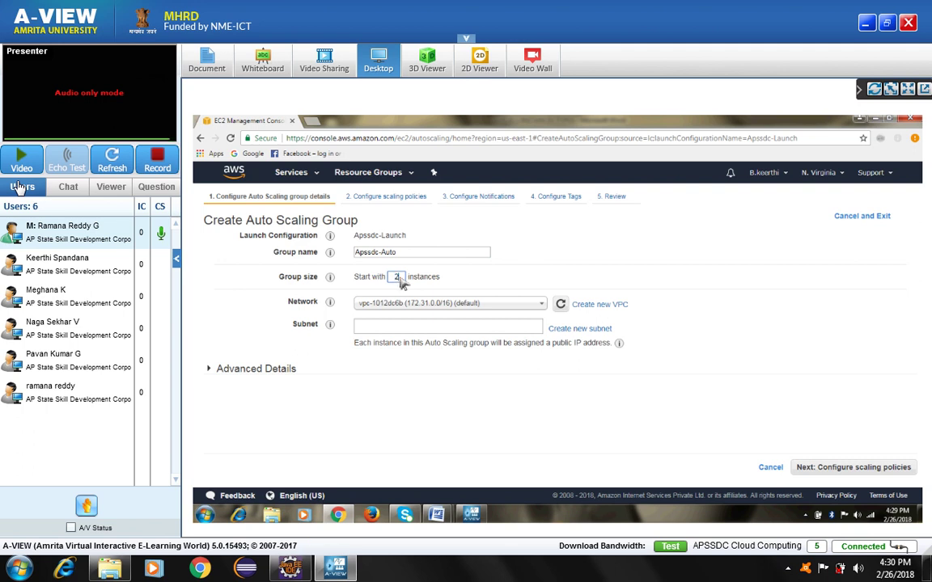
click(450, 278)
Keep the default VPC as the network, add the default us-east-1a subnet, and show the advanced details.
click(383, 327)
click(436, 306)
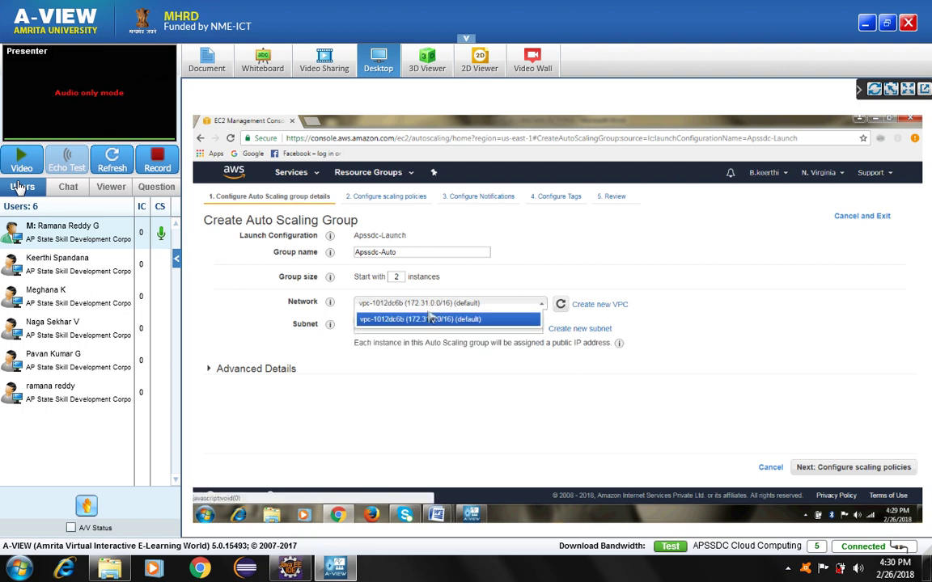
click(429, 320)
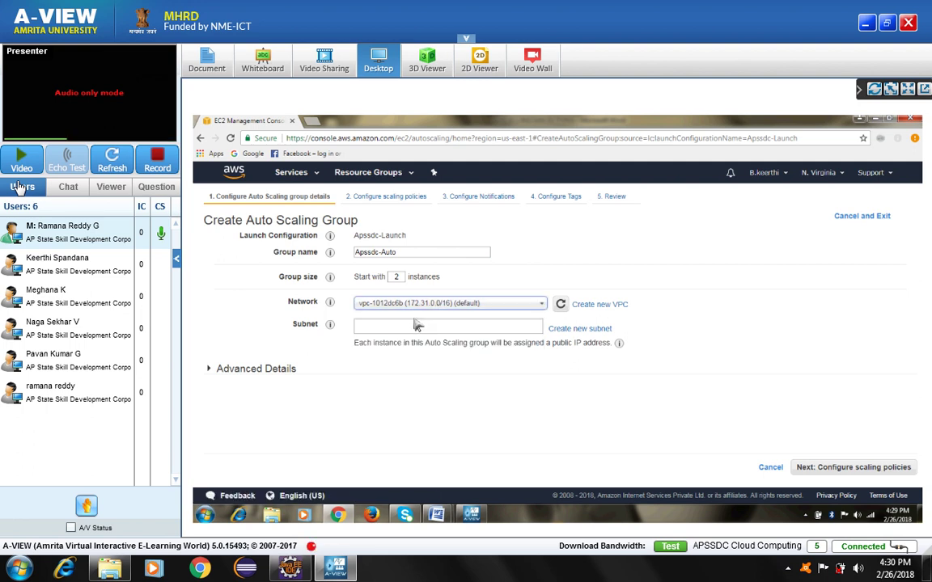
click(415, 325)
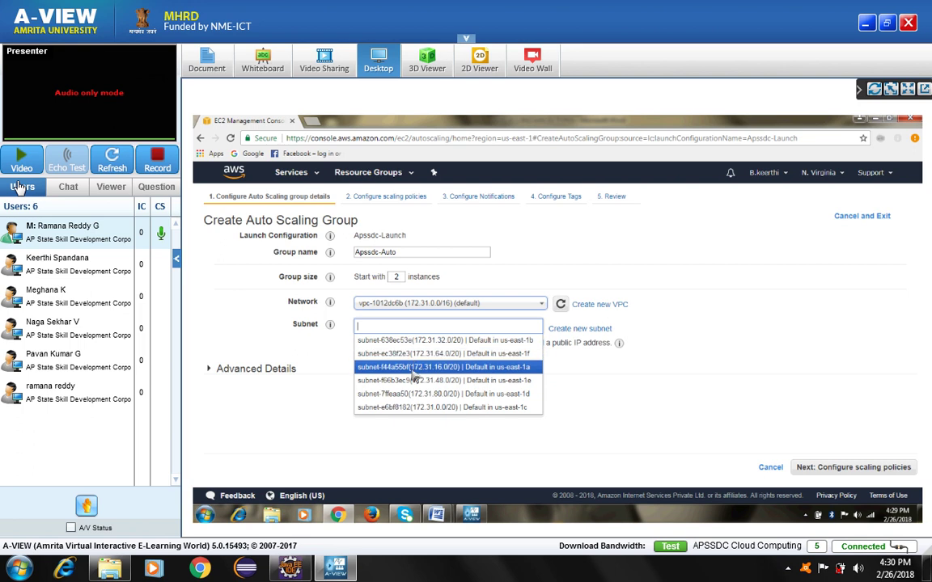
click(388, 366)
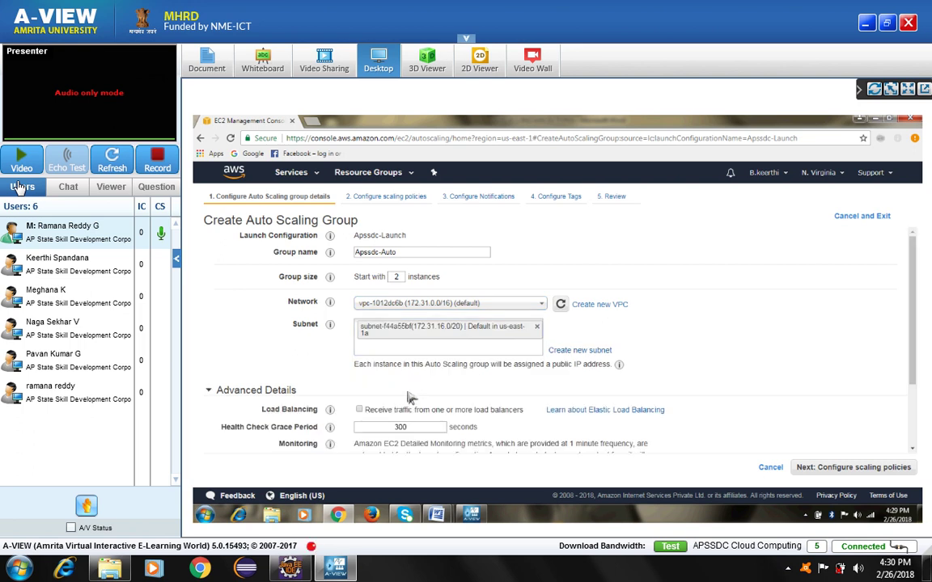
scroll(409, 396, down, 2)
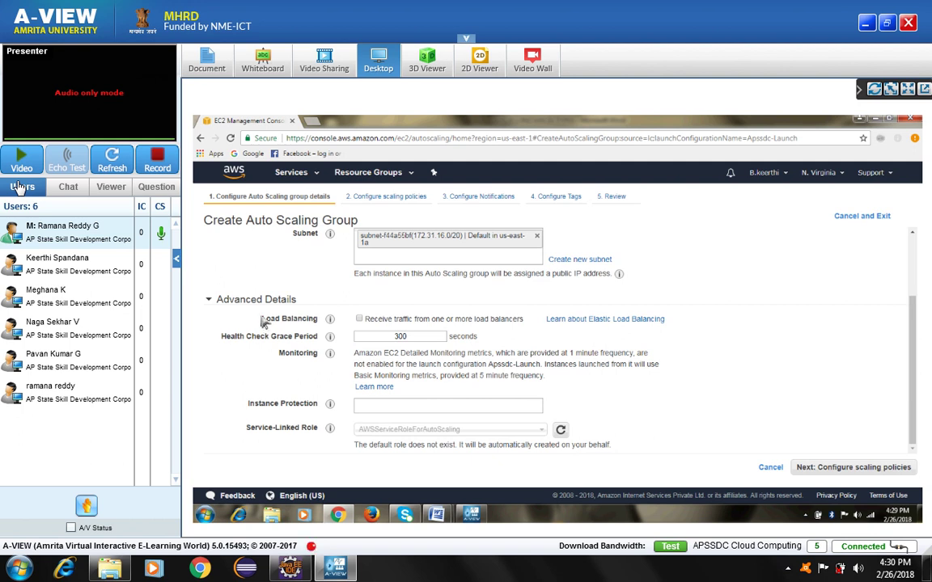
Switch to A-VIEW to check the session chat, and return to the Auto Scaling group's advanced details in Chrome.
click(473, 518)
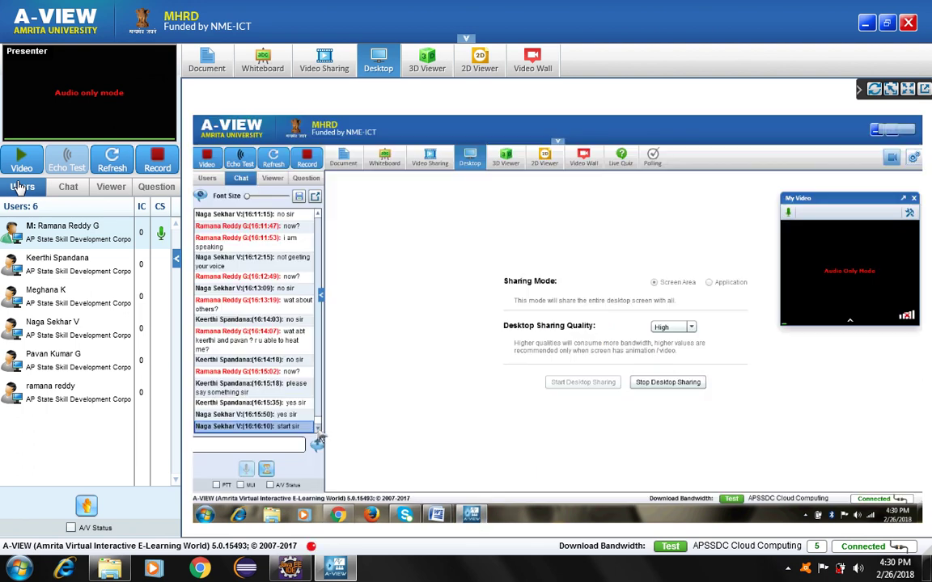
click(338, 515)
scroll(682, 389, up, 1)
scroll(682, 389, down, 1)
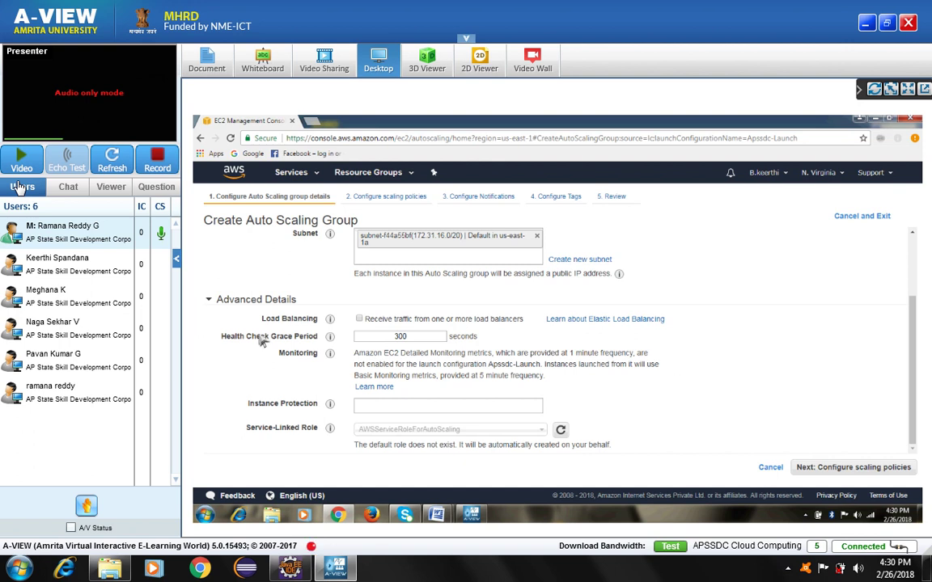
Try the Protect From Scale In option for instance protection, and remove it again.
click(375, 407)
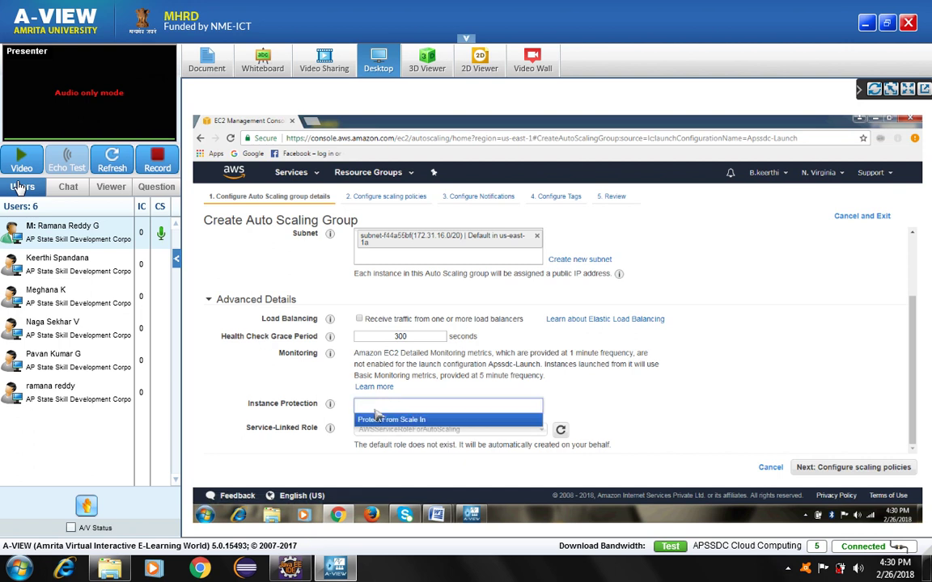
click(378, 418)
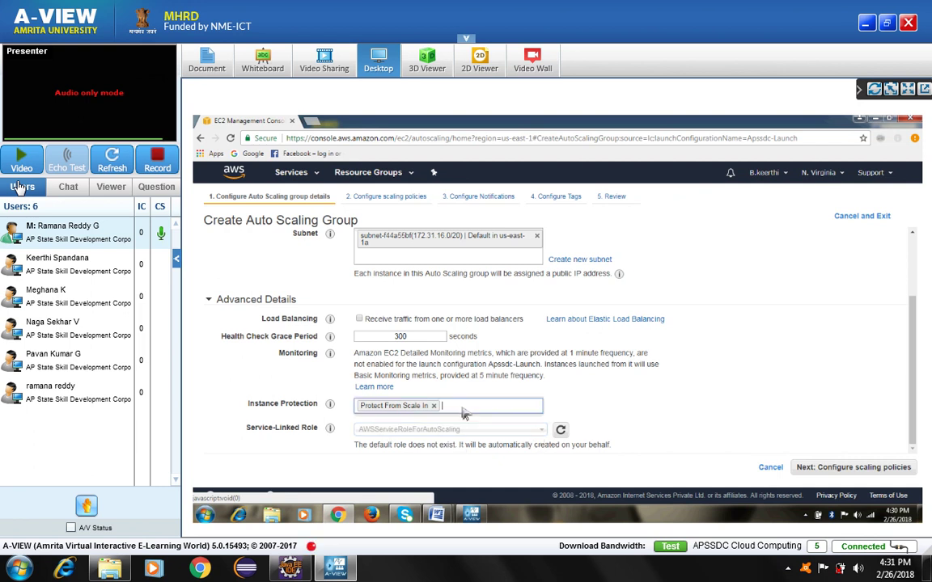
click(433, 406)
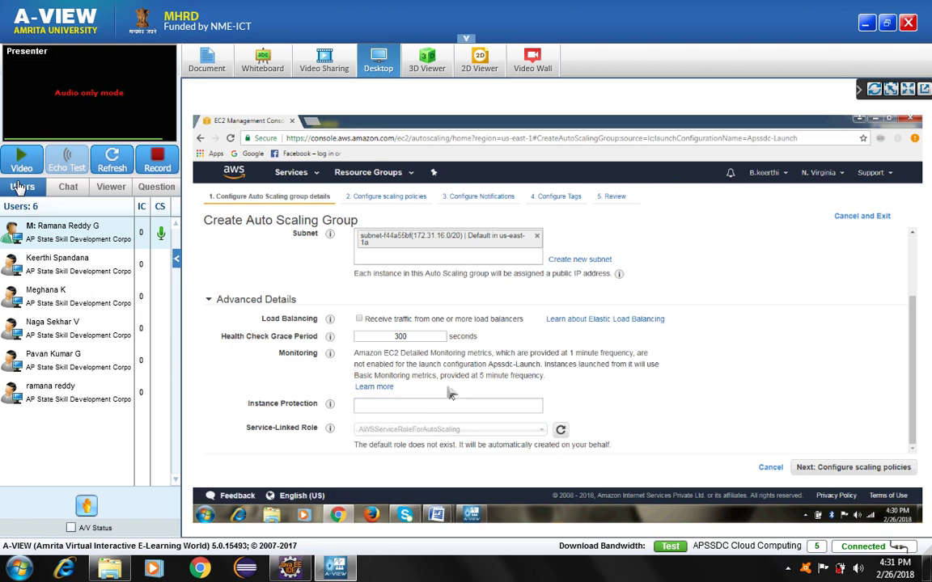
drag(265, 325, 322, 330)
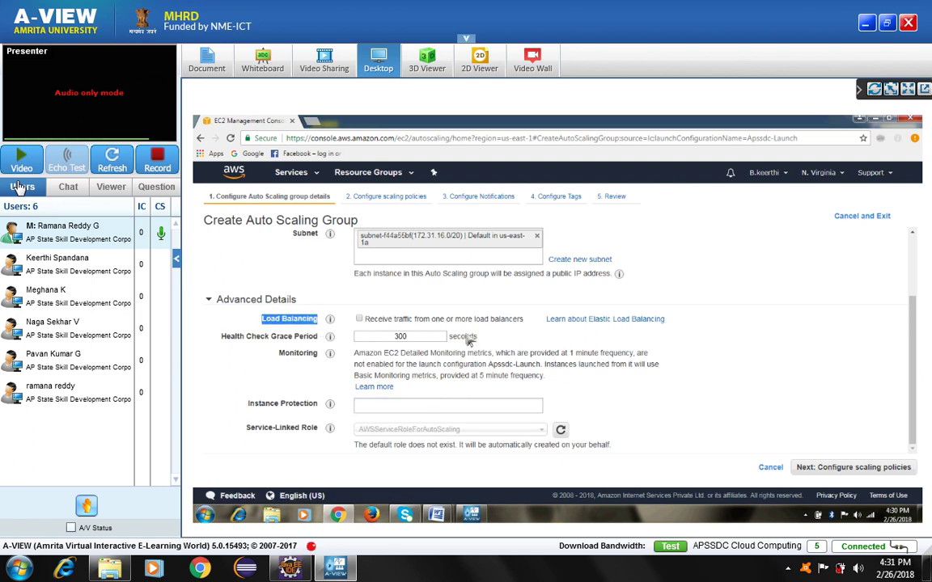
click(318, 330)
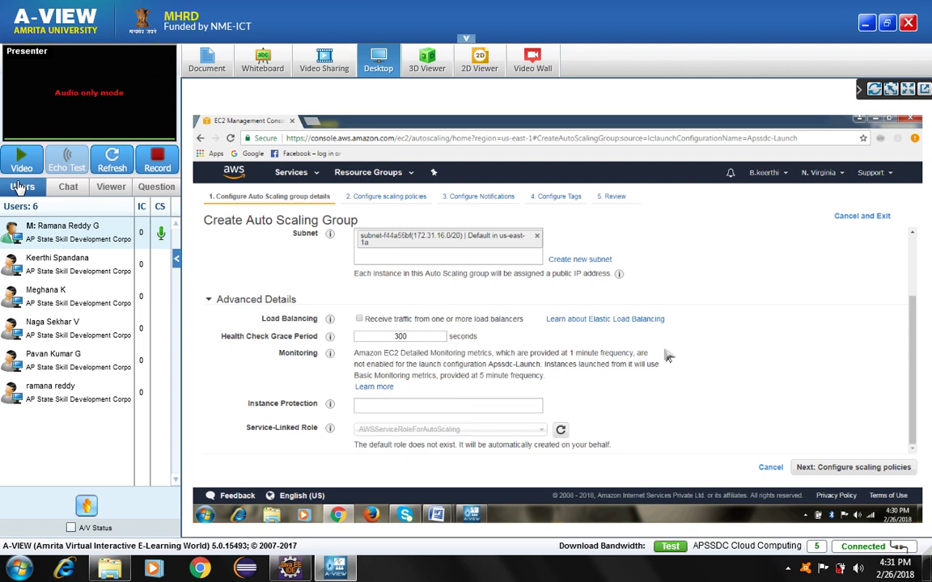
Keep the group at its initial size and proceed without adding notifications to the tag configuration.
click(843, 469)
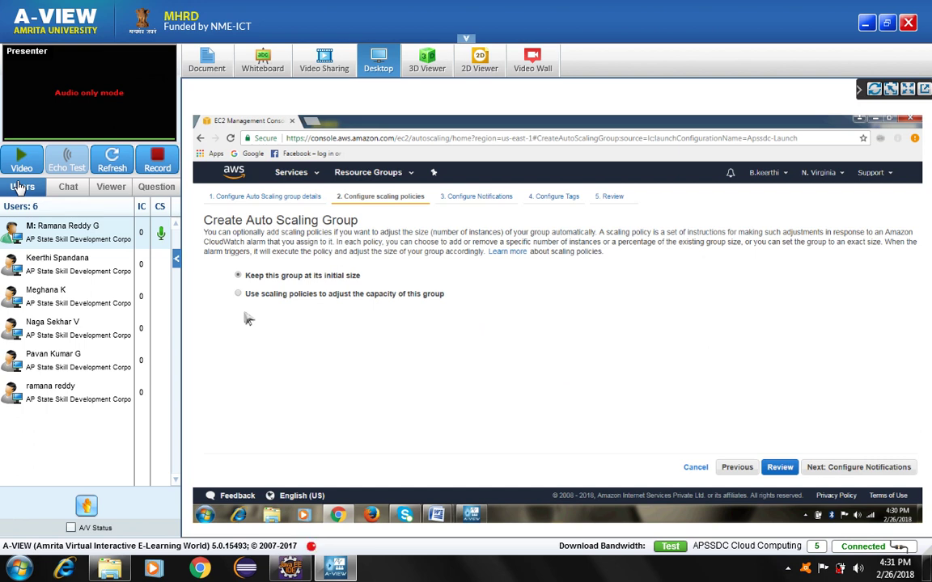
drag(331, 244, 547, 252)
click(272, 281)
click(854, 467)
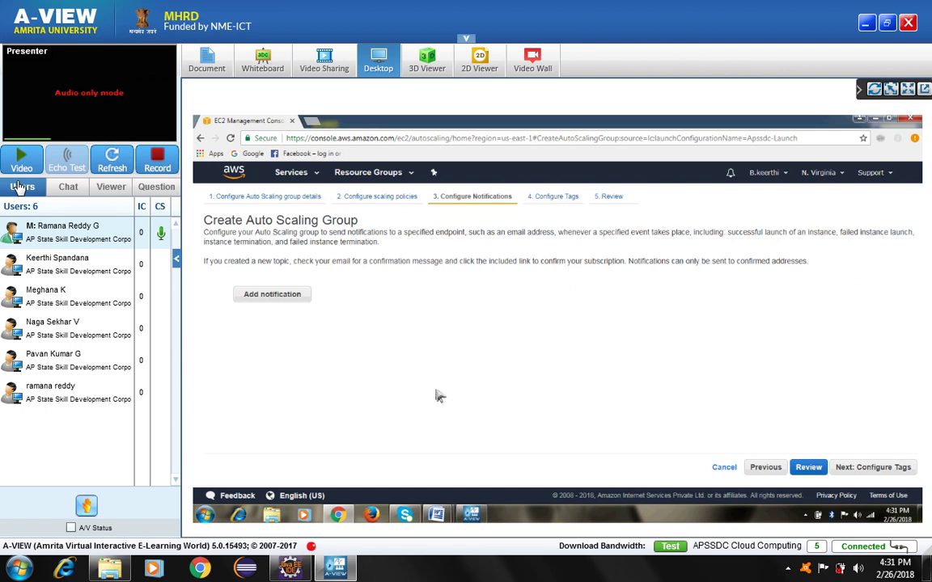
click(887, 469)
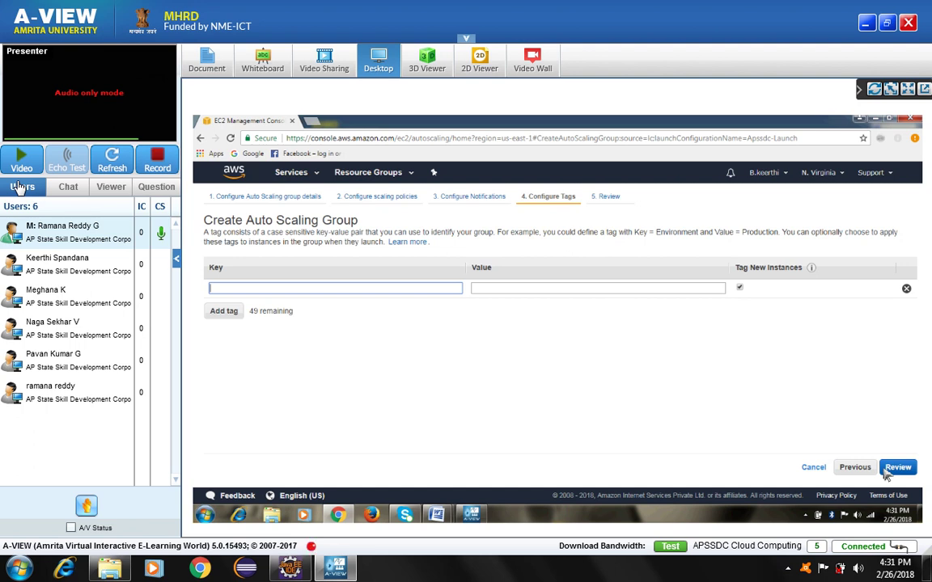
Add a tag with key Name and value Auto, and proceed to the Auto Scaling group review.
text(Name)
key(Tab)
text(Auto)
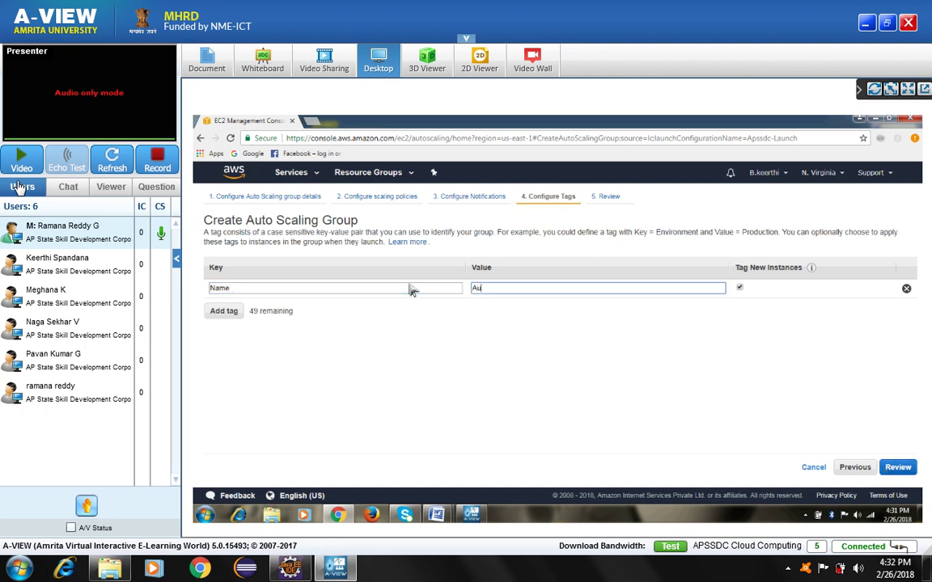
click(474, 324)
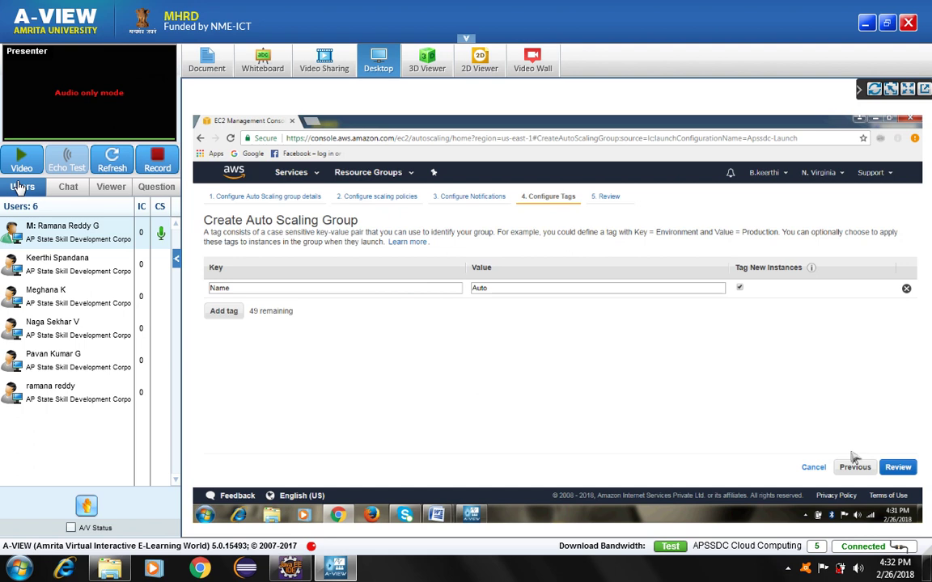
click(898, 466)
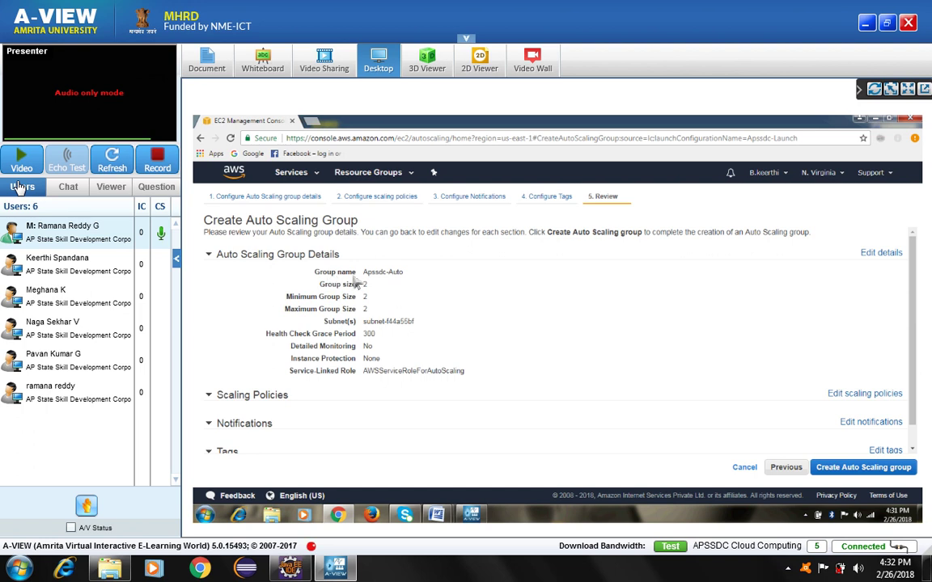
Check the group size and health check grace period in the review, create the Auto Scaling group, and close the creation status.
drag(330, 309, 368, 318)
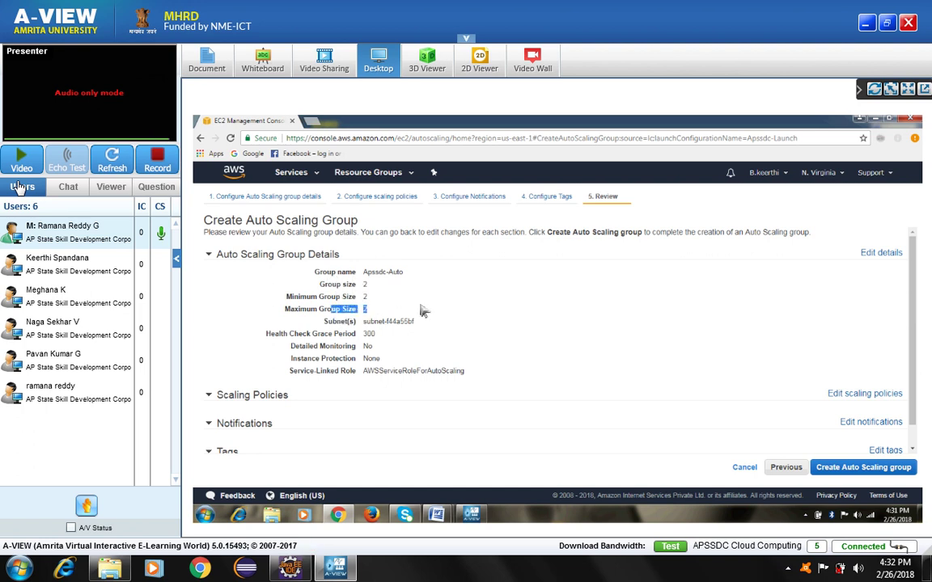
scroll(355, 315, down, 1)
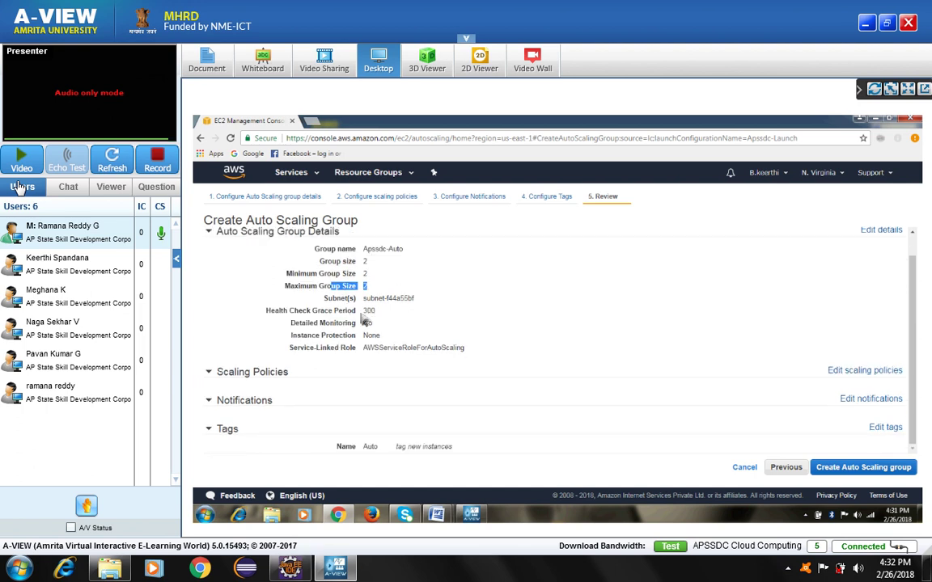
double_click(369, 312)
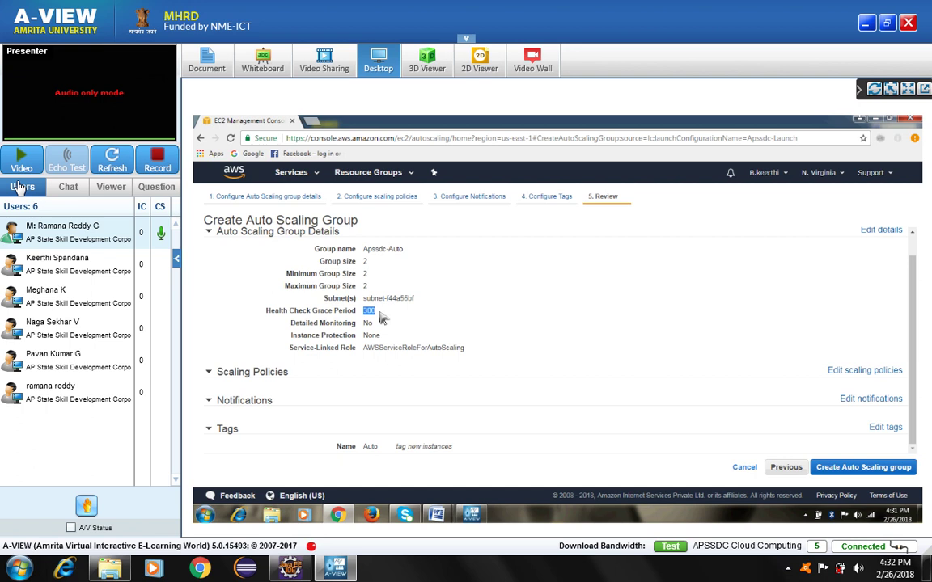
click(864, 469)
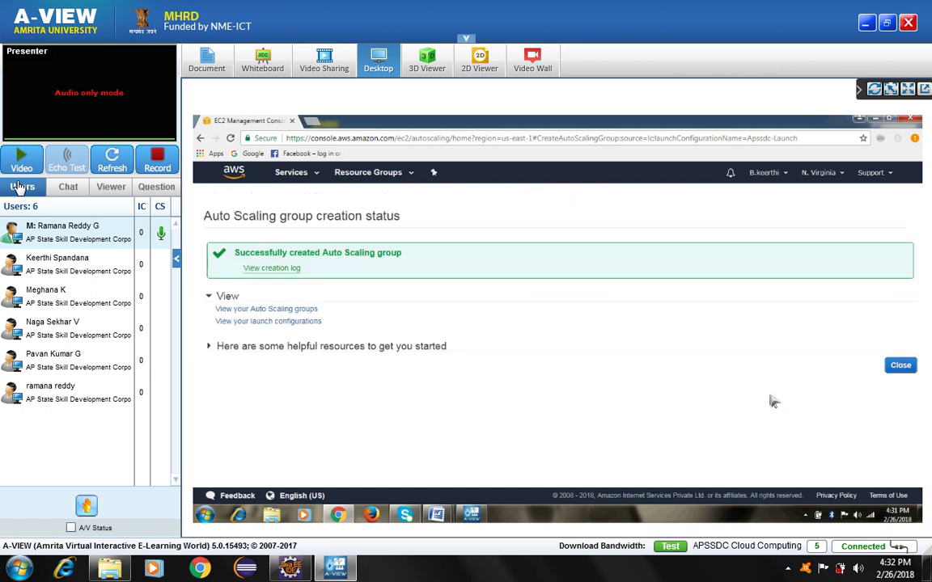
click(899, 367)
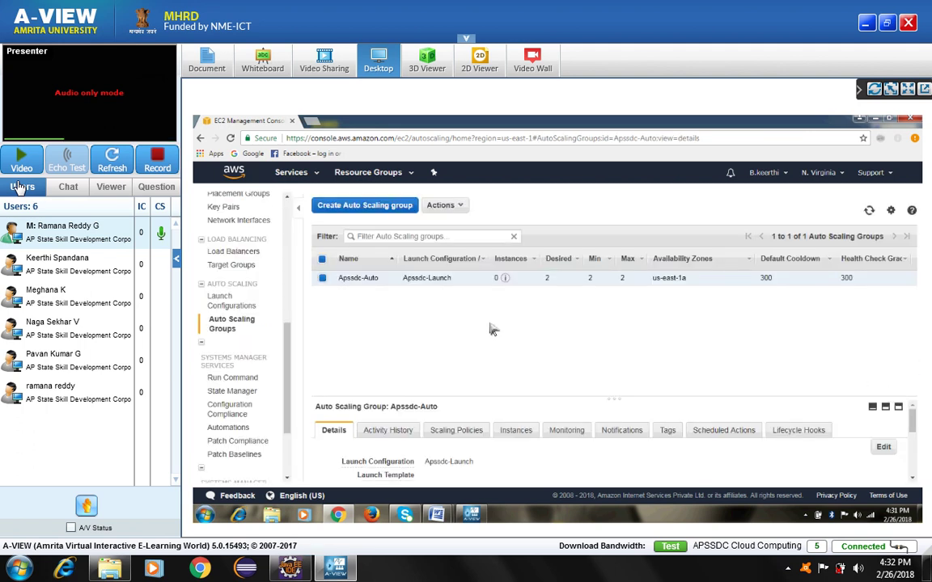
Examine the instance status of the Apssdc-Auto group in the Auto Scaling groups list.
mouse_move(502, 279)
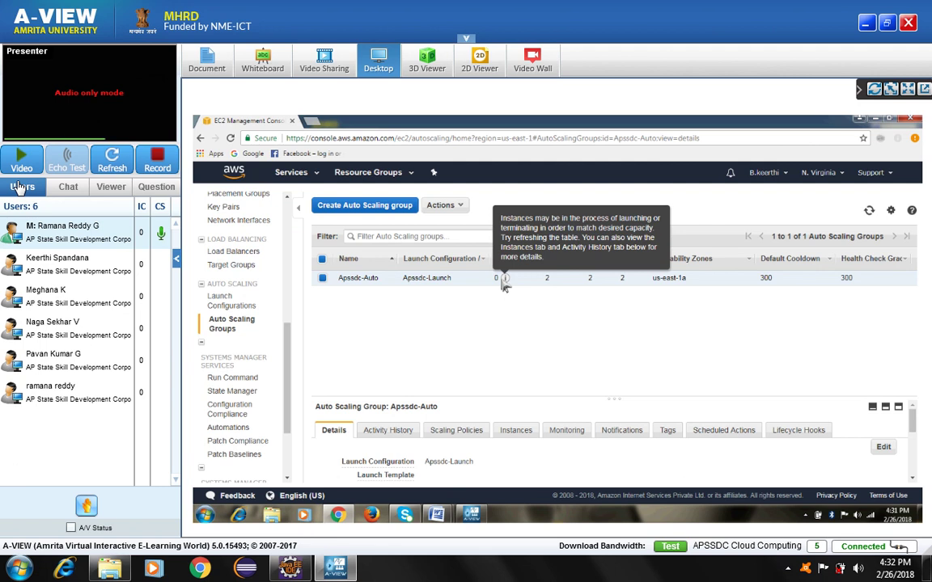
scroll(258, 321, up, 2)
scroll(243, 348, up, 5)
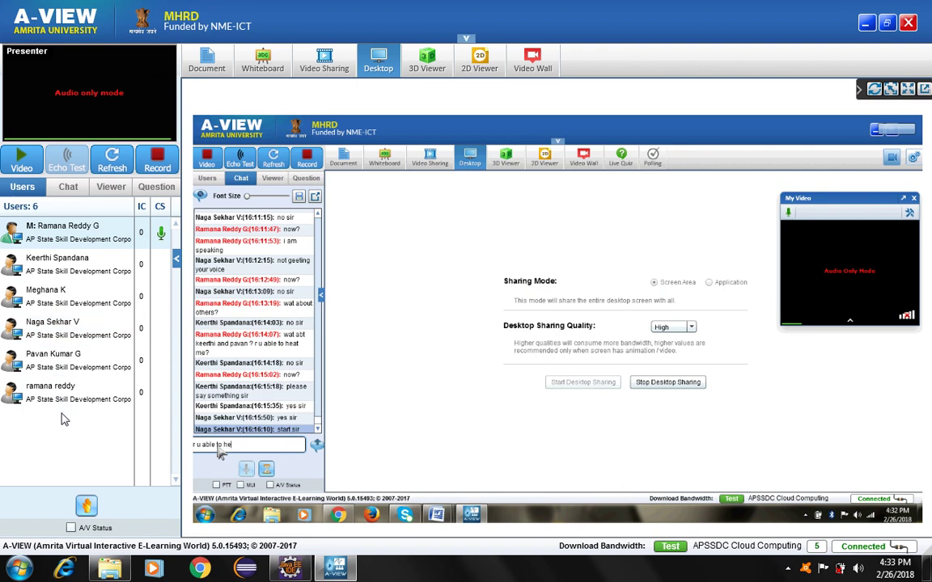
Send the reply "yes sir" in the session chat and return to the participant list.
click(62, 188)
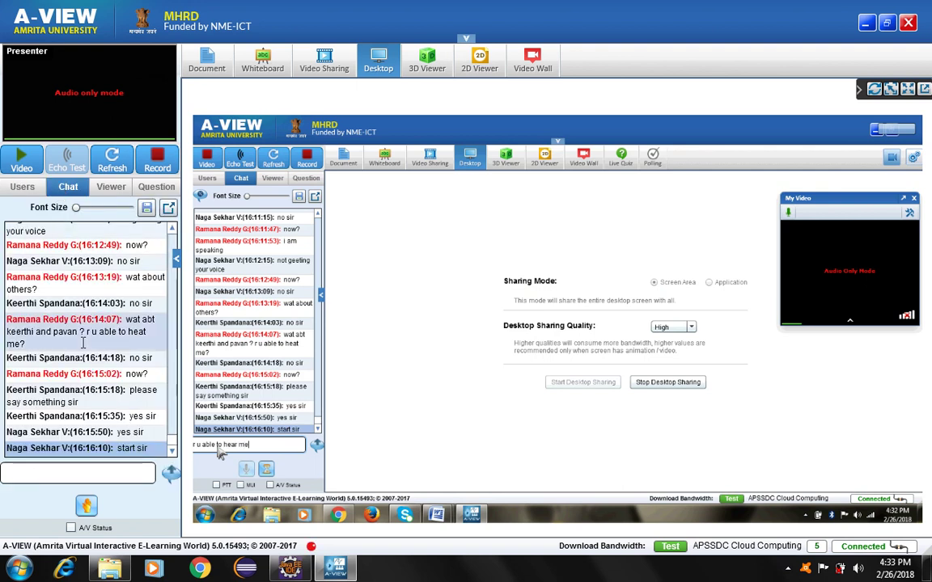
click(113, 469)
text(yes sir)
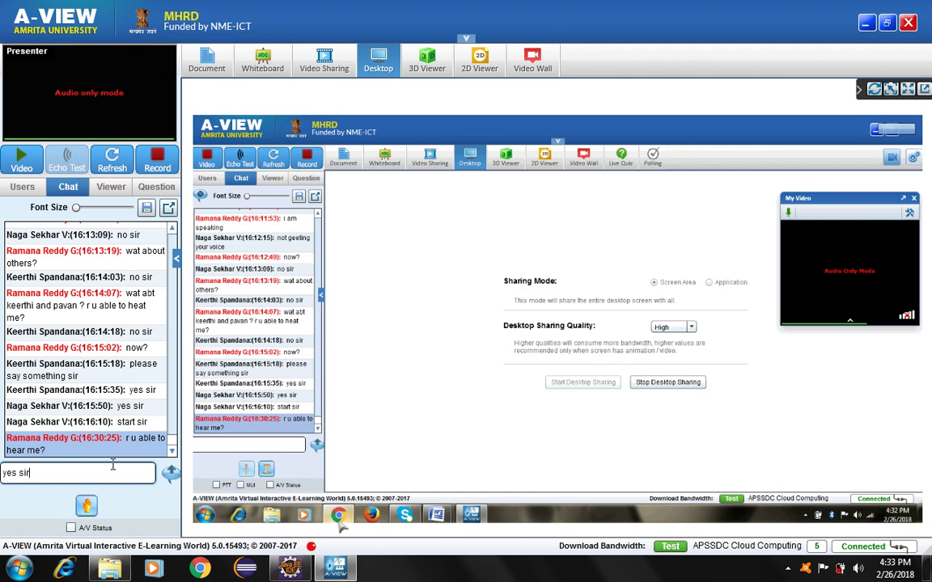
key(Return)
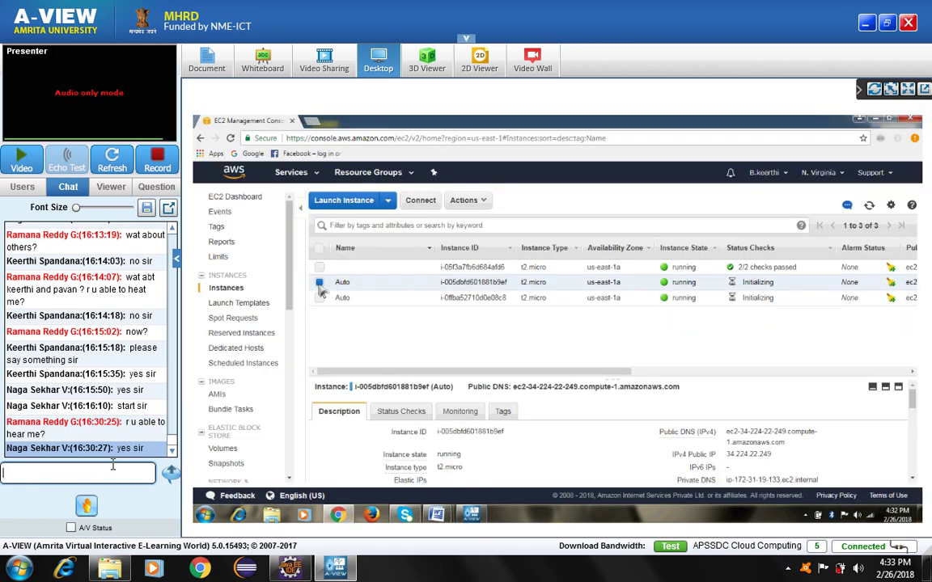
click(24, 188)
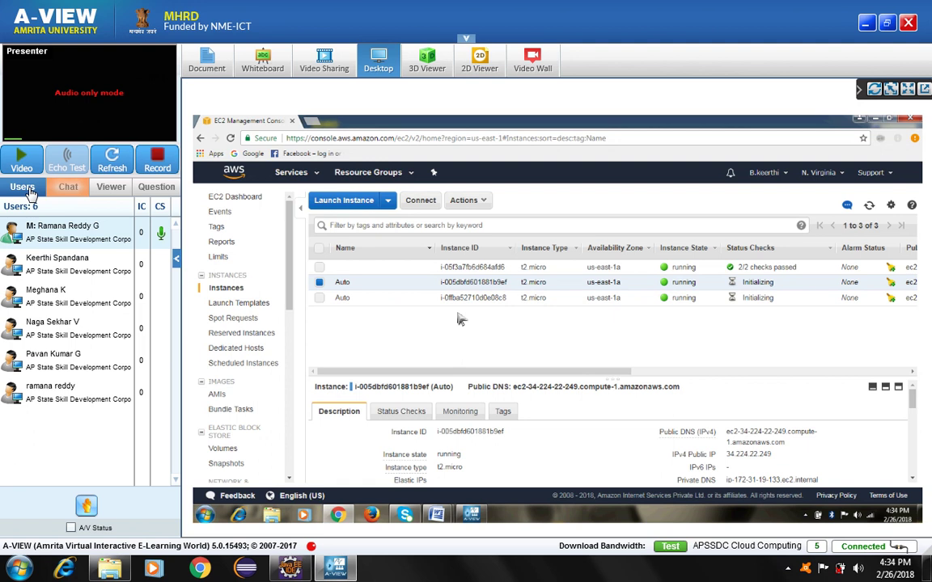
Answer the presenter's question in the session chat with "no sir but setting are going fast".
click(68, 186)
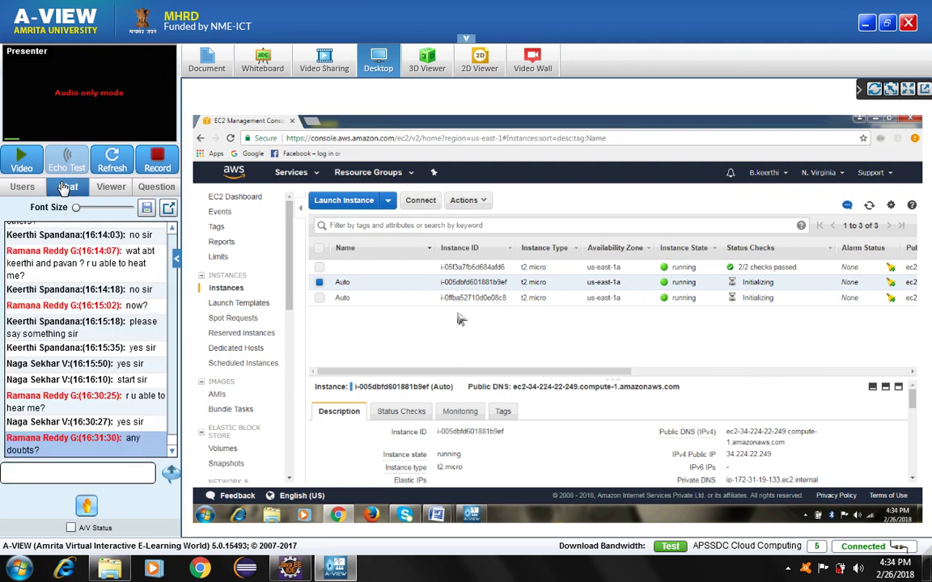
click(83, 475)
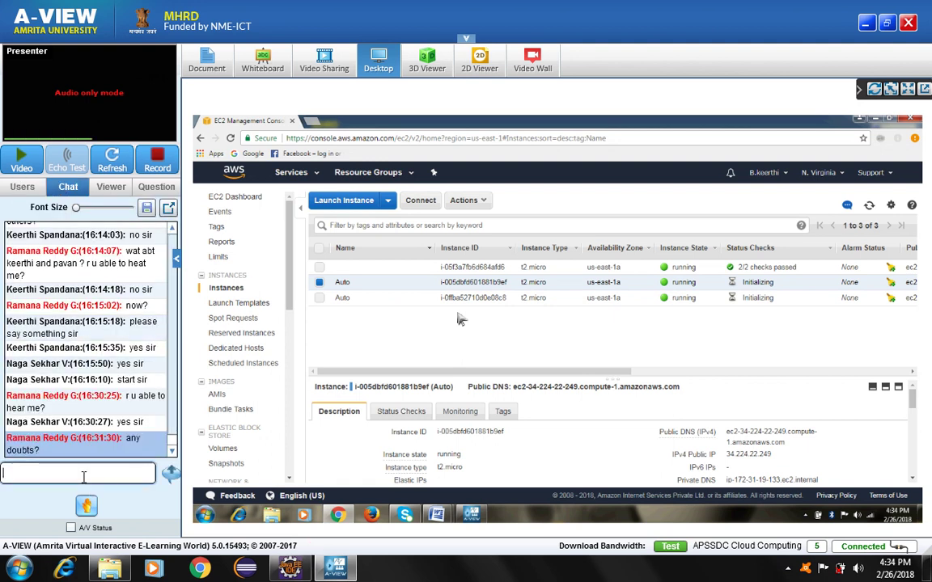
text(no sir but sett)
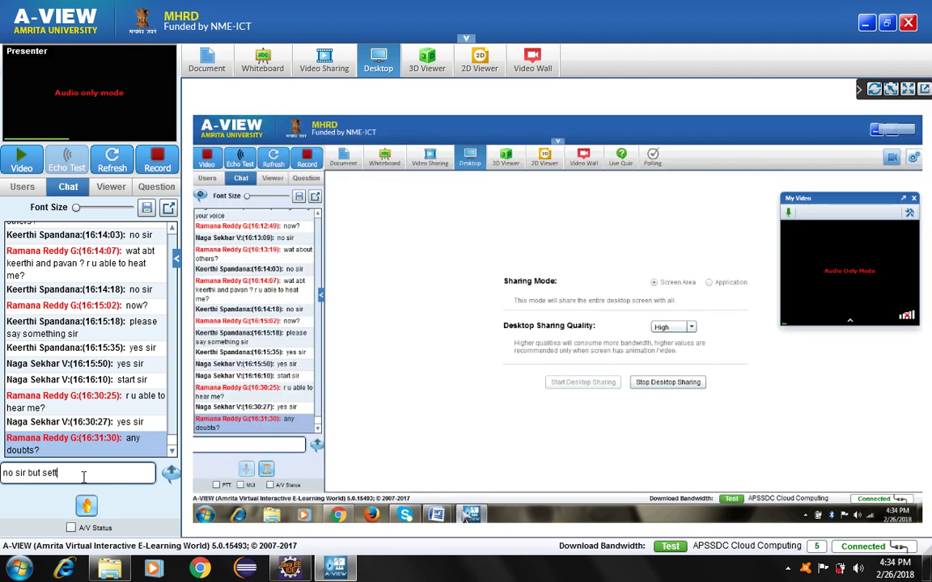
text(ing are)
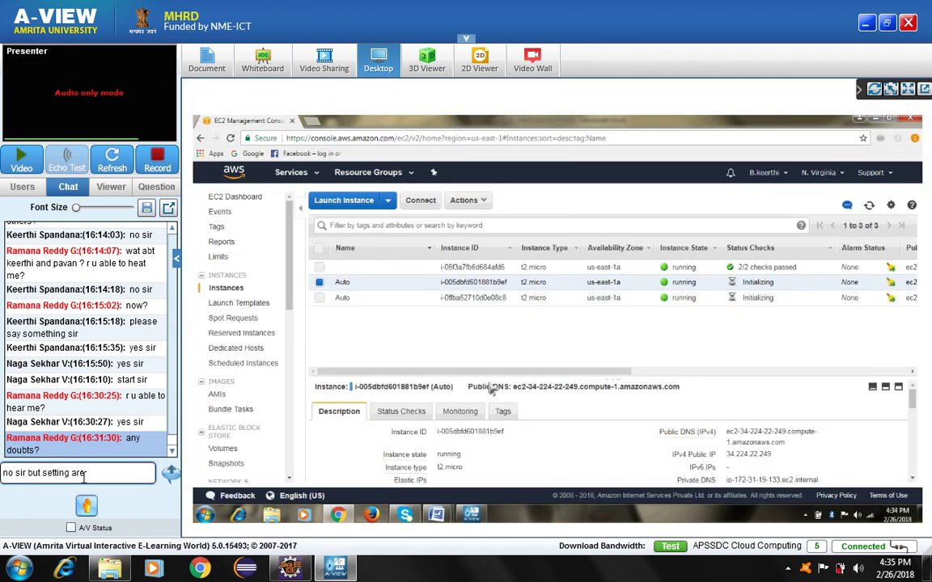
text( going fast)
key(Return)
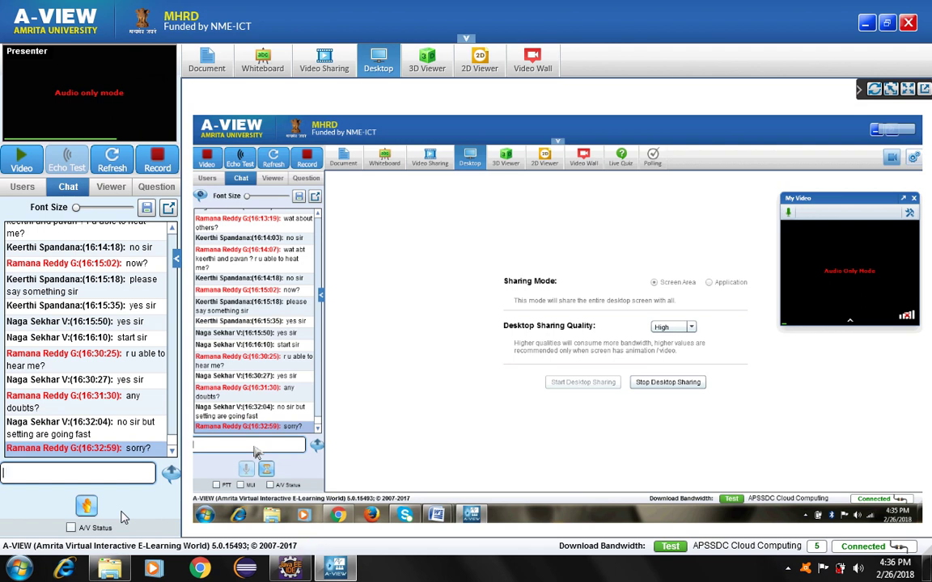
Check the participant list, and send the chat replies "ok sir" and "yesb sir".
click(22, 187)
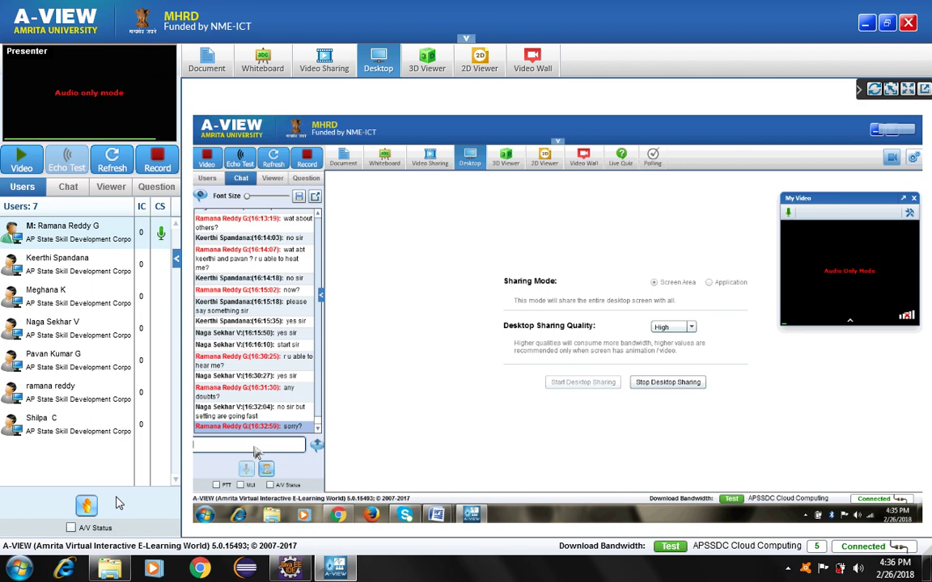
click(67, 184)
click(58, 475)
text(ok)
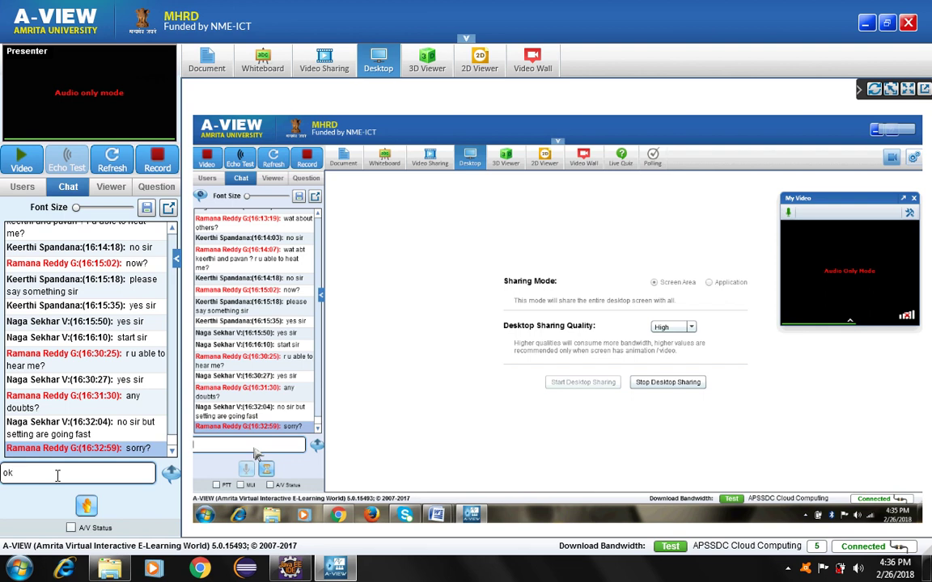
text( sir)
key(Return)
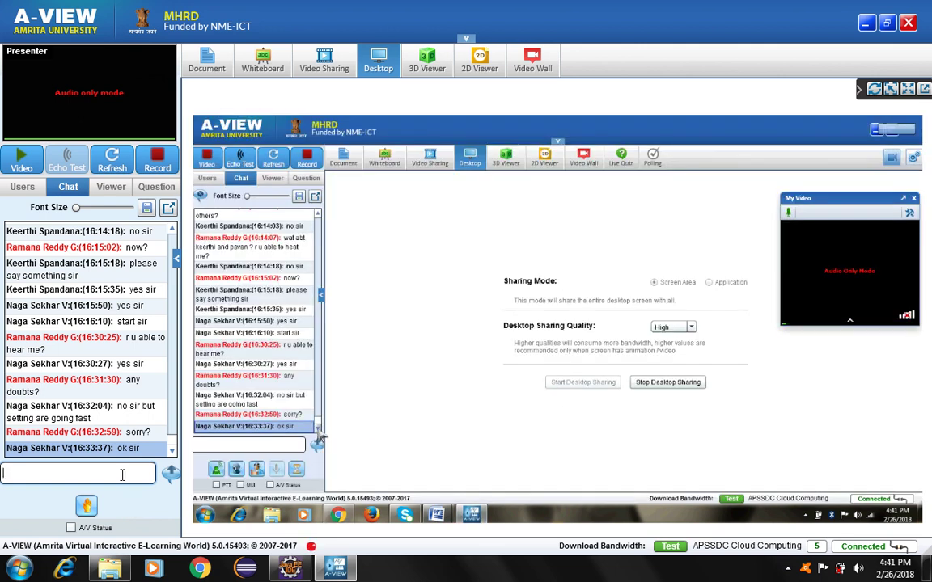
text(yesb sir)
key(Return)
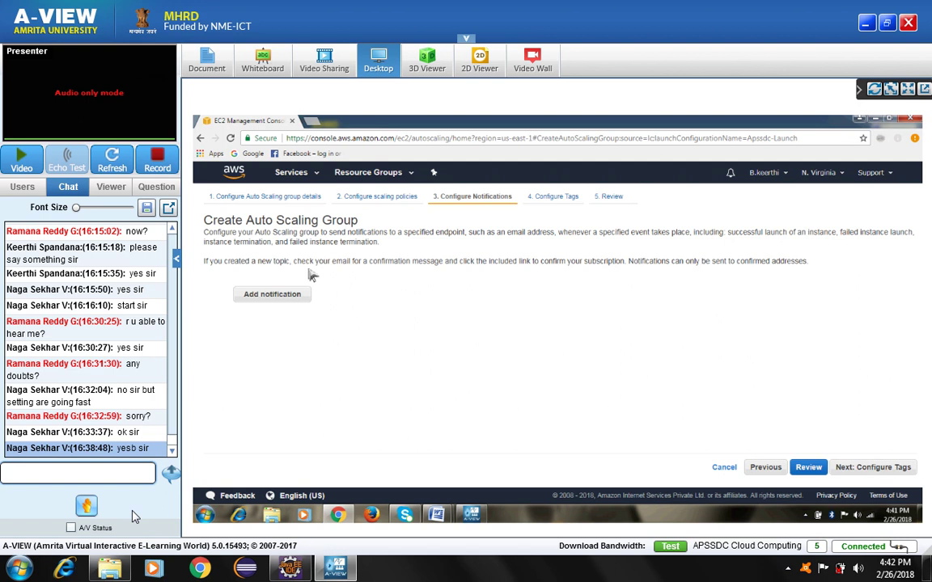
click(284, 295)
click(412, 294)
click(417, 303)
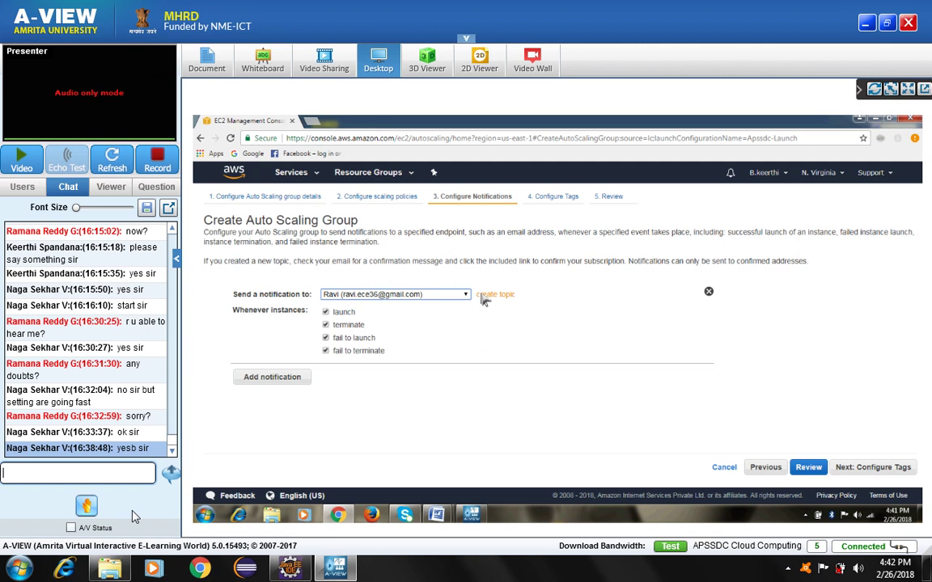
click(481, 296)
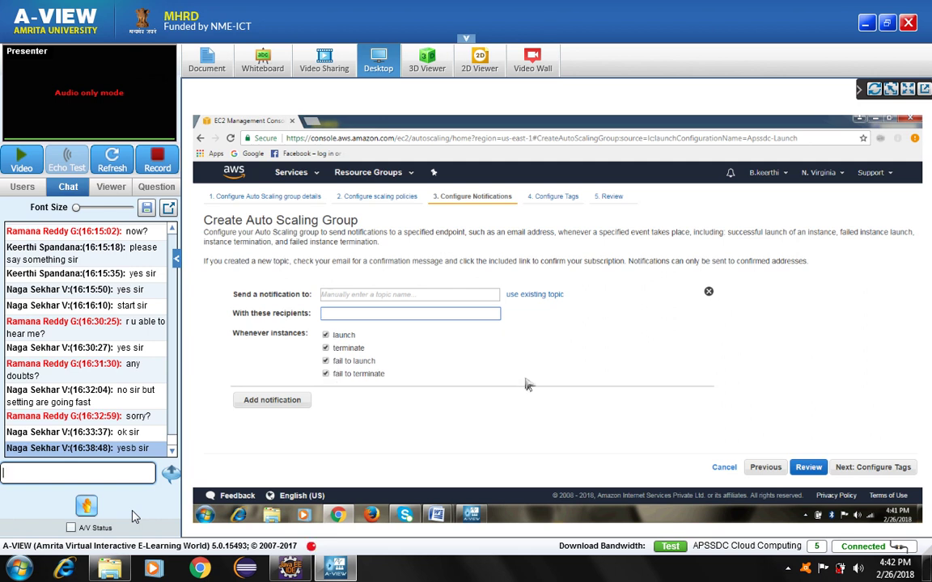
click(766, 470)
click(845, 469)
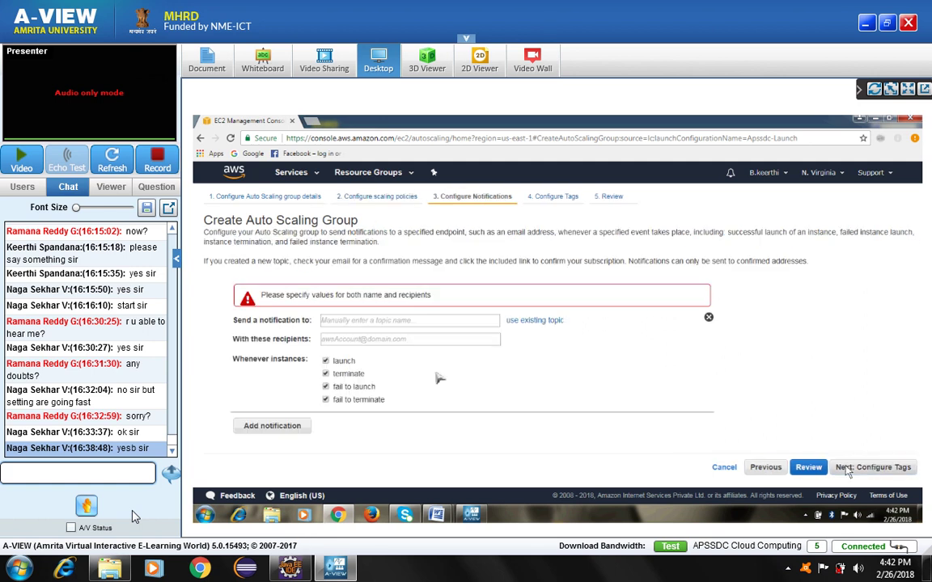
click(533, 320)
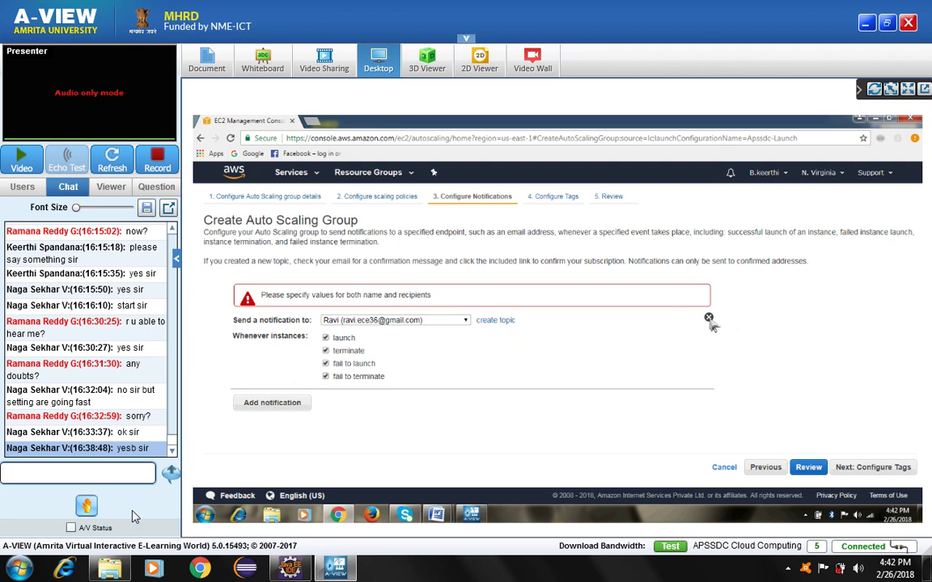
click(707, 319)
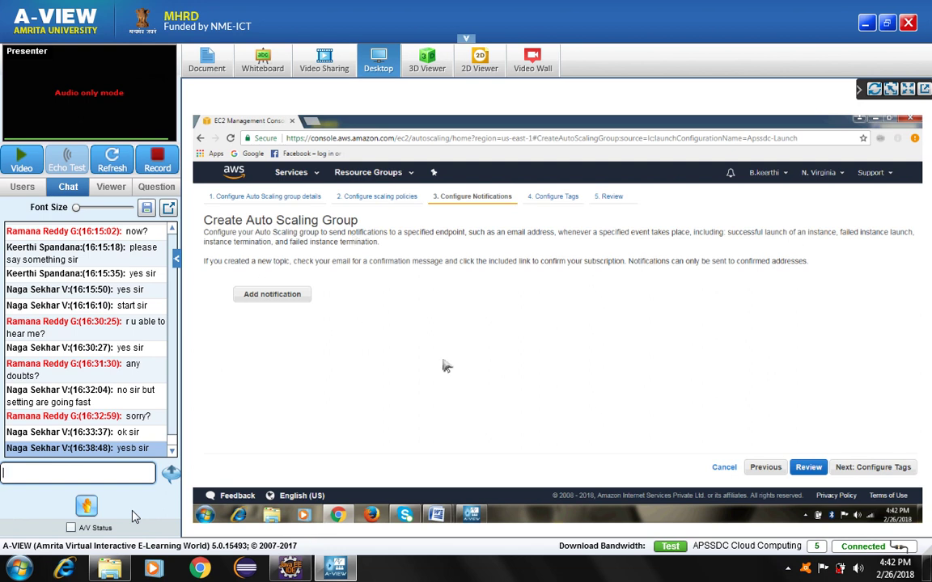
Proceed without notifications, add a tag with key Name and value vm1, and continue to the Auto Scaling group review.
click(856, 476)
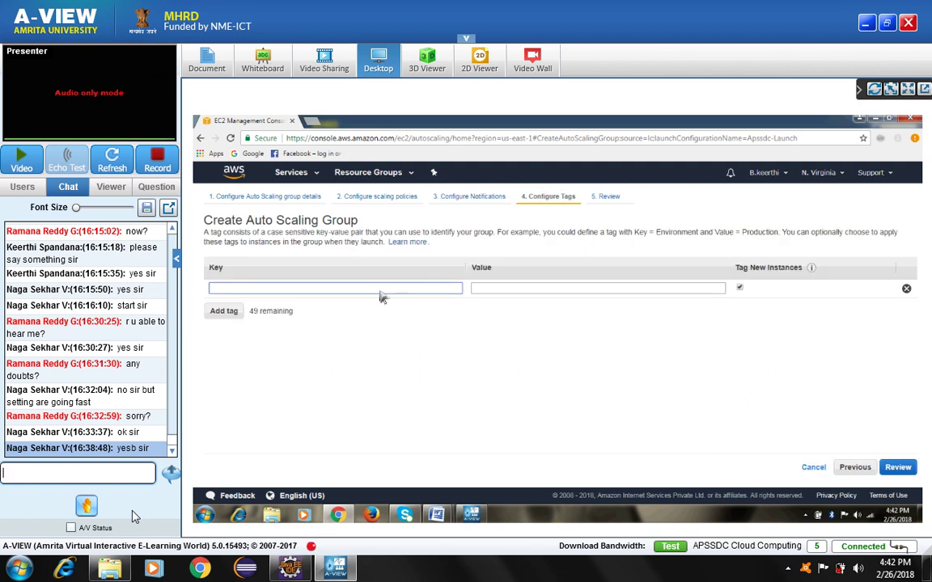
text(Name)
key(Tab)
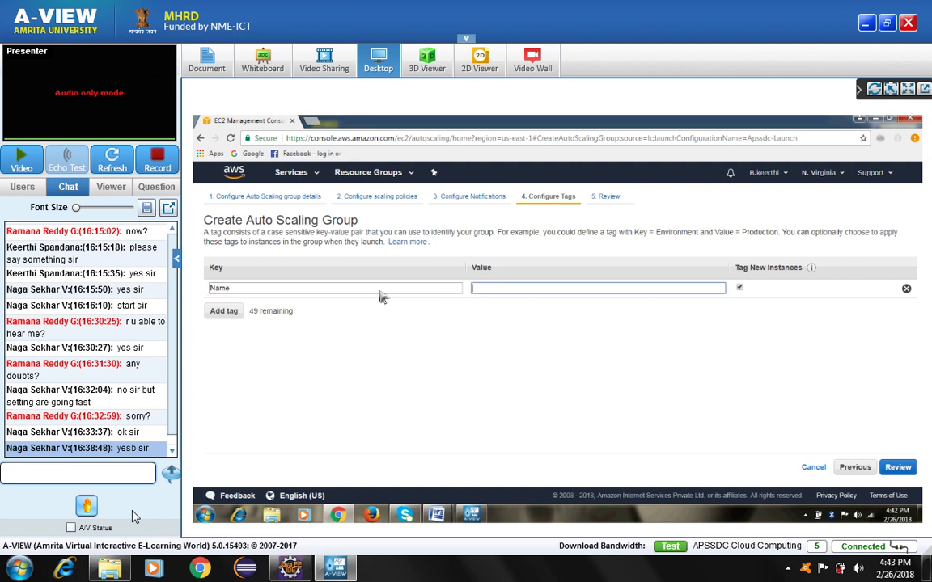
text(vm1)
click(385, 323)
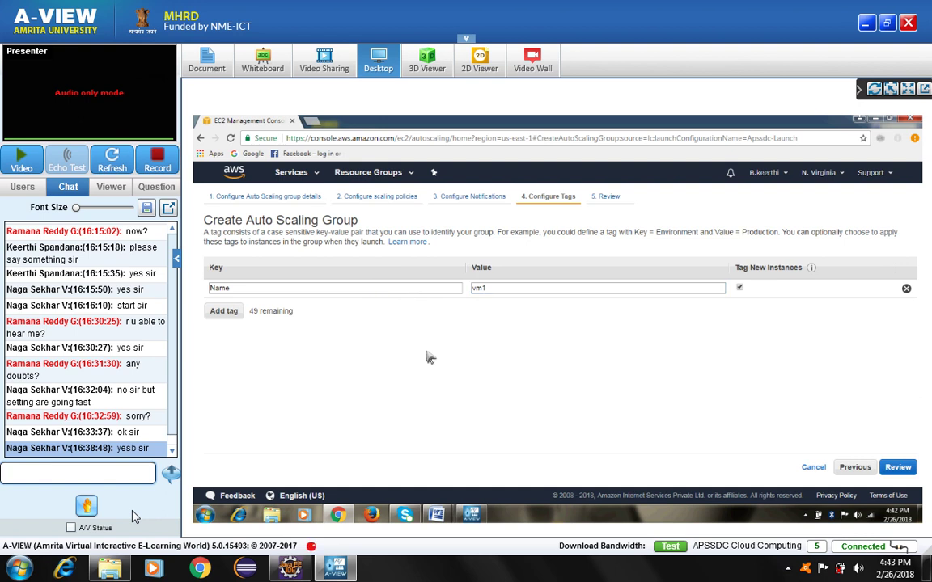
click(905, 468)
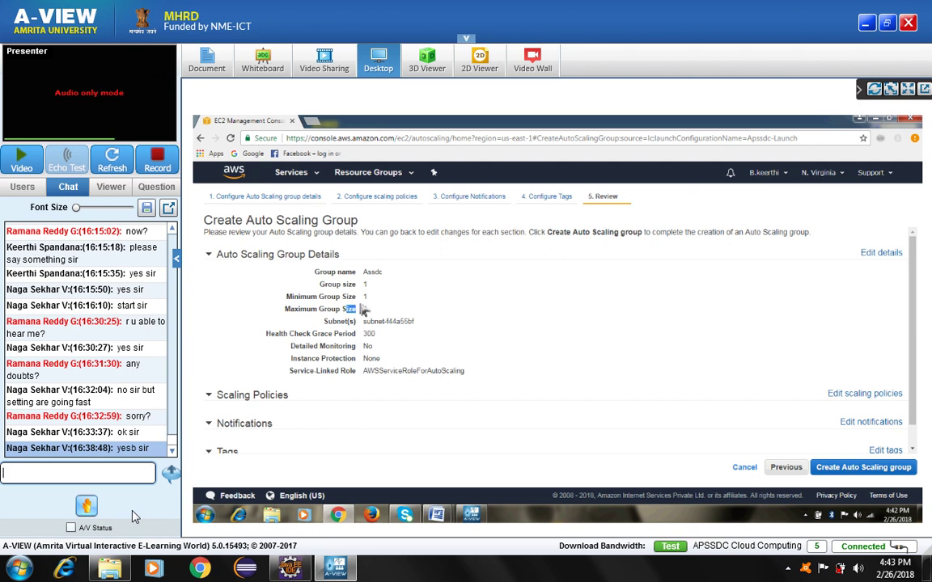
Check the maximum group size in the Auto Scaling group review and collapse the Scaling Policies section.
triple_click(346, 310)
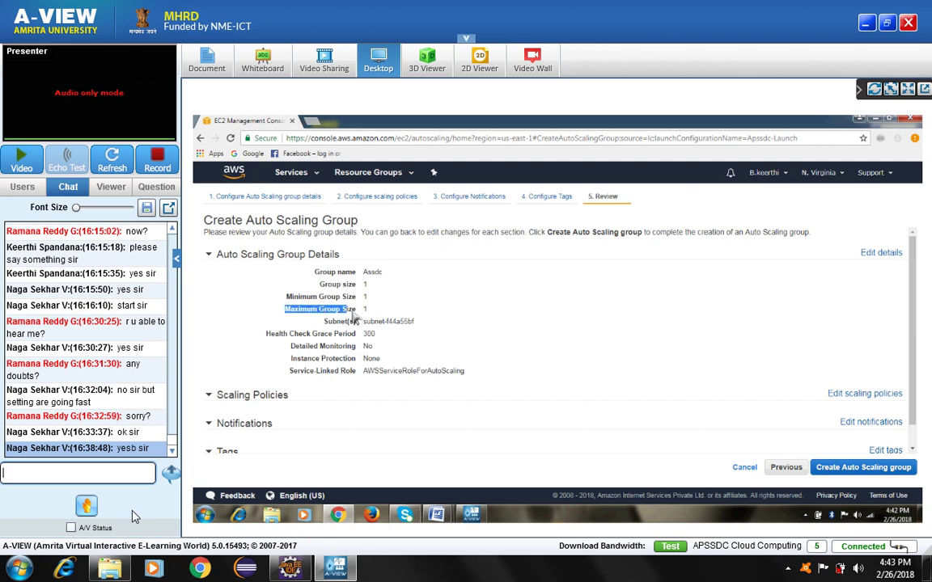
drag(352, 314, 374, 313)
click(380, 314)
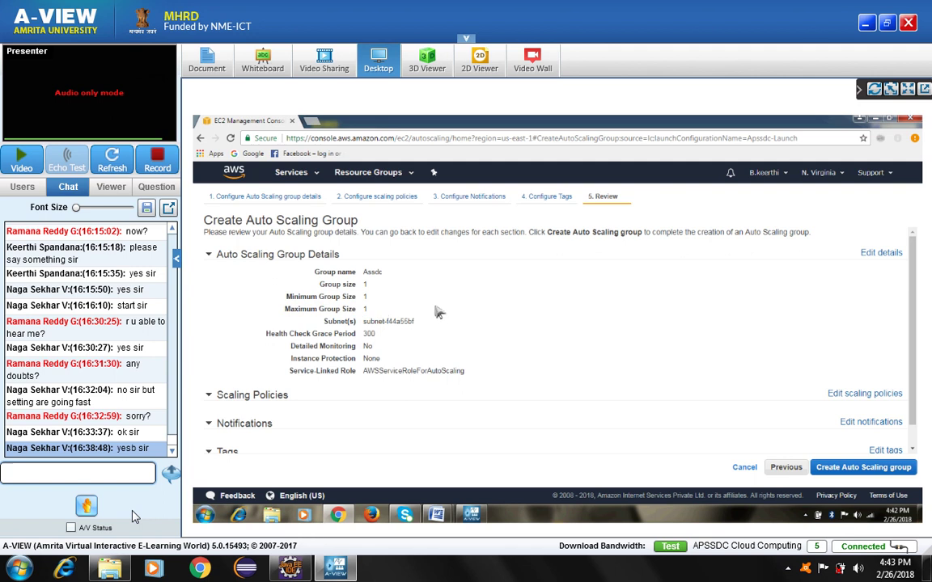
scroll(441, 316, down, 2)
click(212, 372)
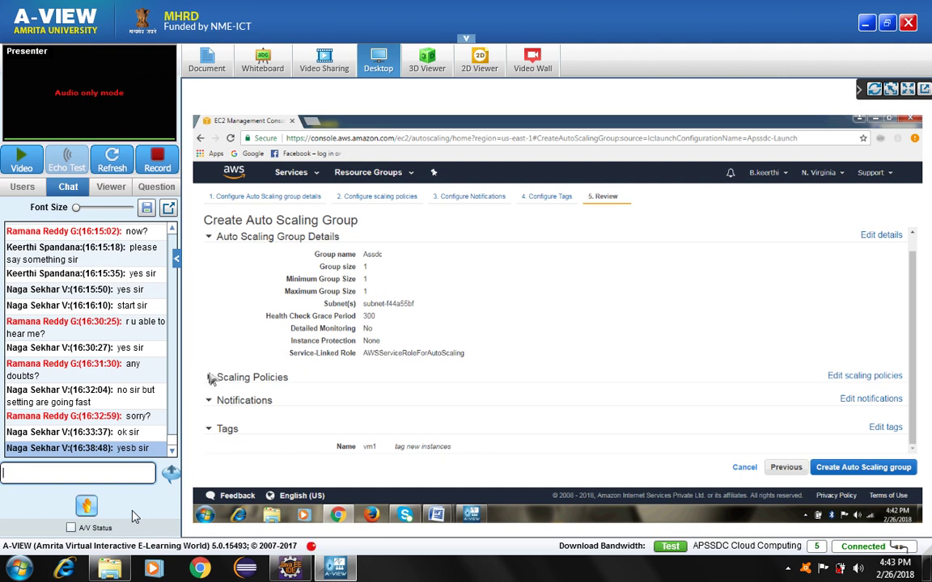
Inspect the scaling policy choice from the review and return through notifications and tags to the review without changes.
click(855, 380)
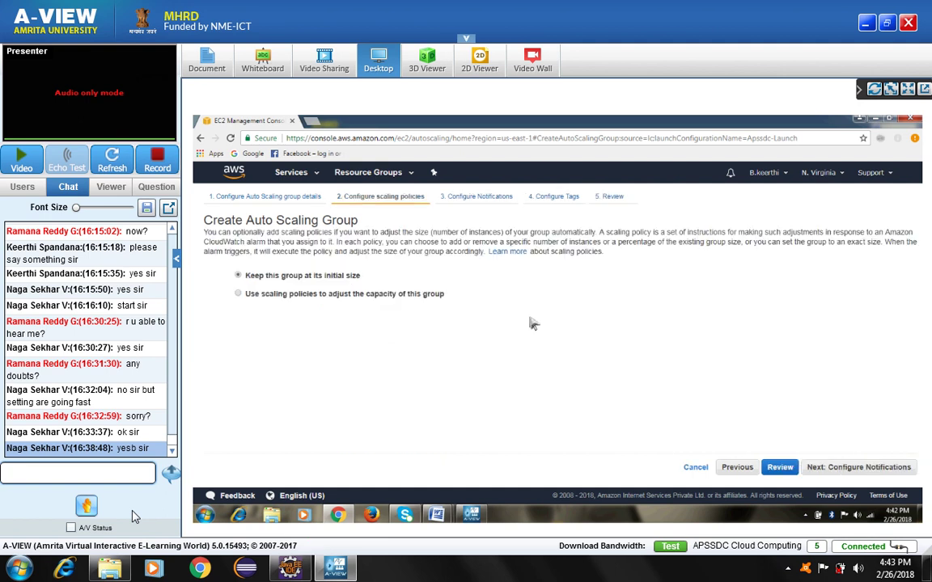
click(833, 475)
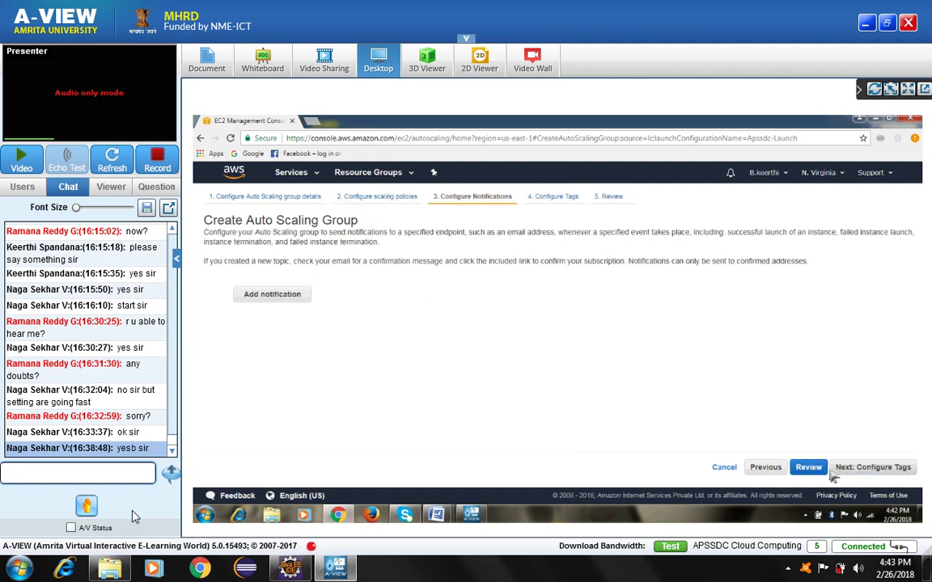
click(844, 473)
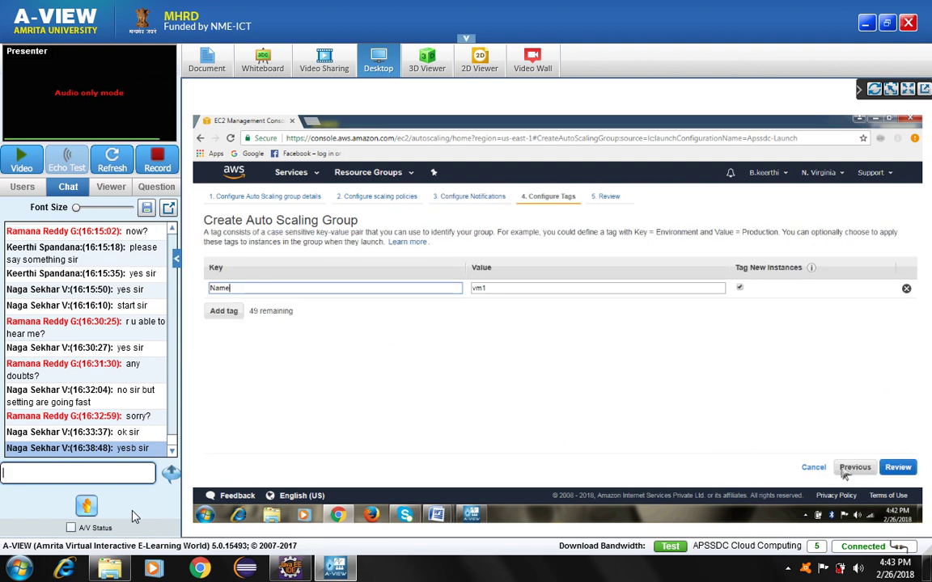
click(894, 467)
Create the Assdc Auto Scaling group, close the creation status, and open the EC2 instances list.
scroll(437, 366, down, 1)
scroll(753, 409, up, 1)
click(831, 469)
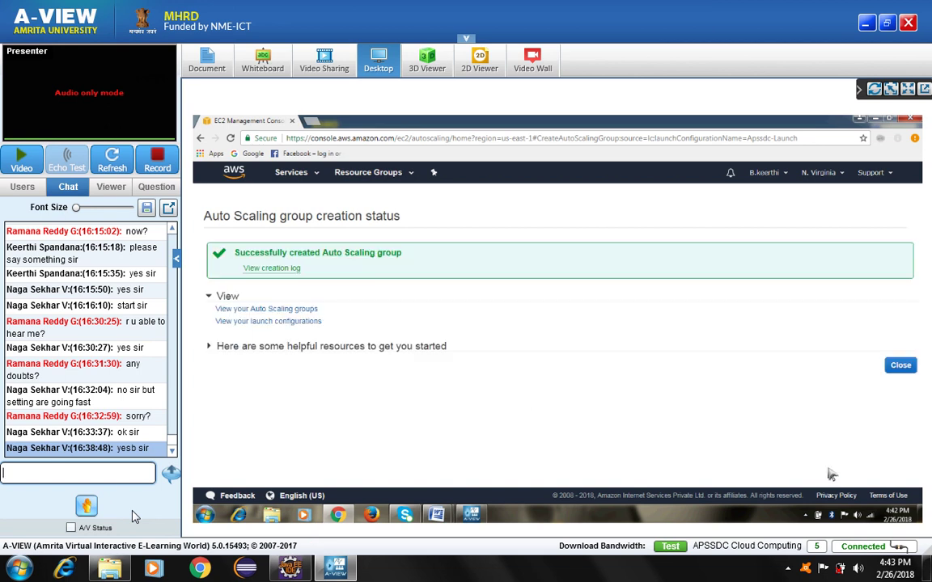
click(905, 365)
mouse_move(502, 280)
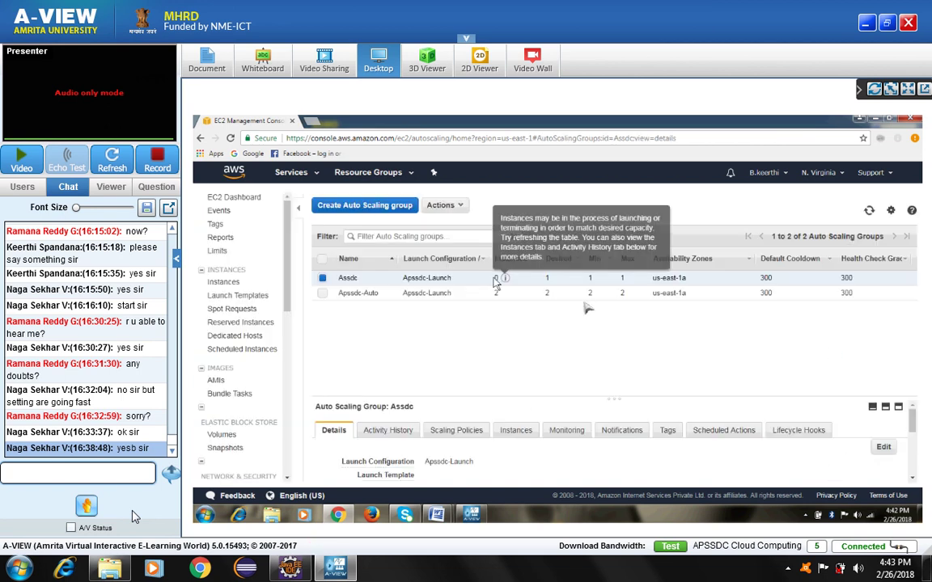
click(223, 284)
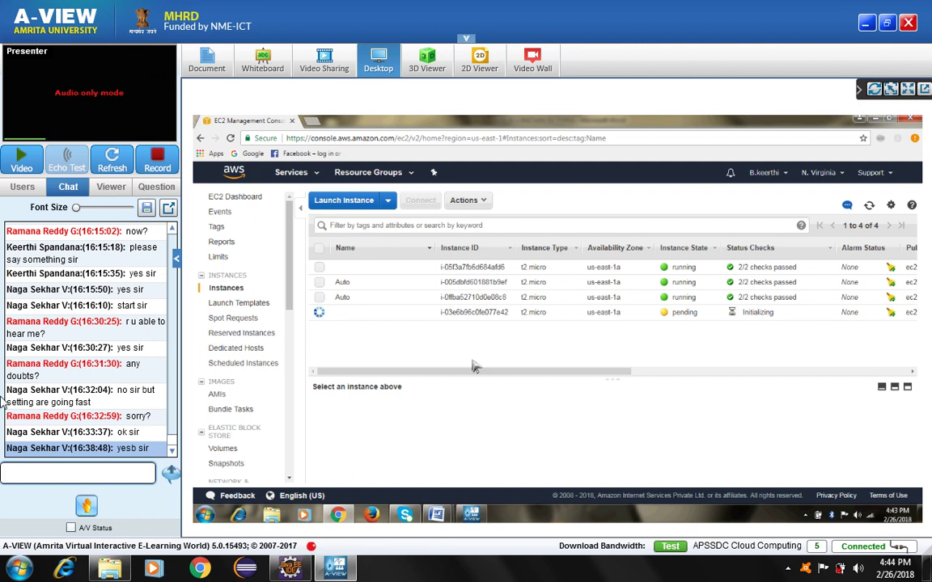
click(22, 188)
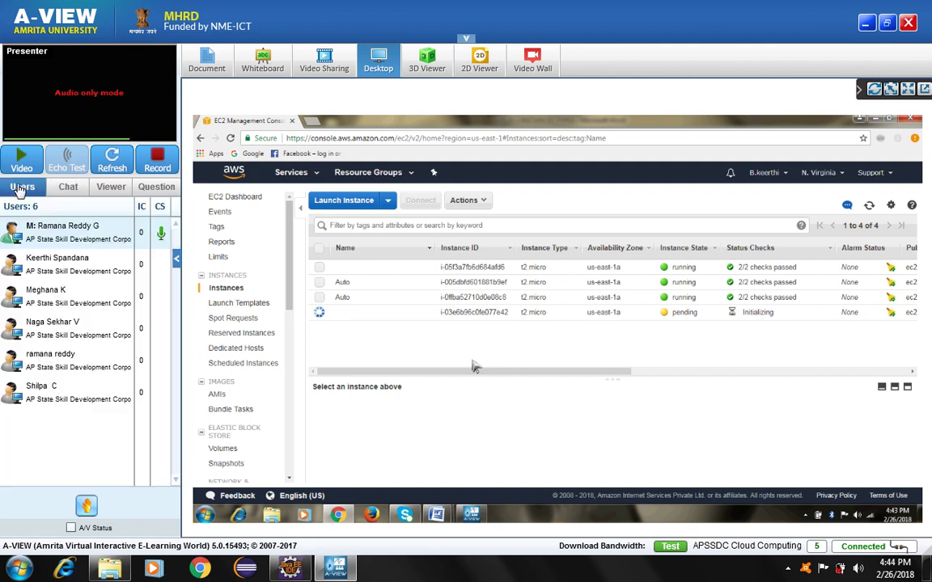
click(64, 187)
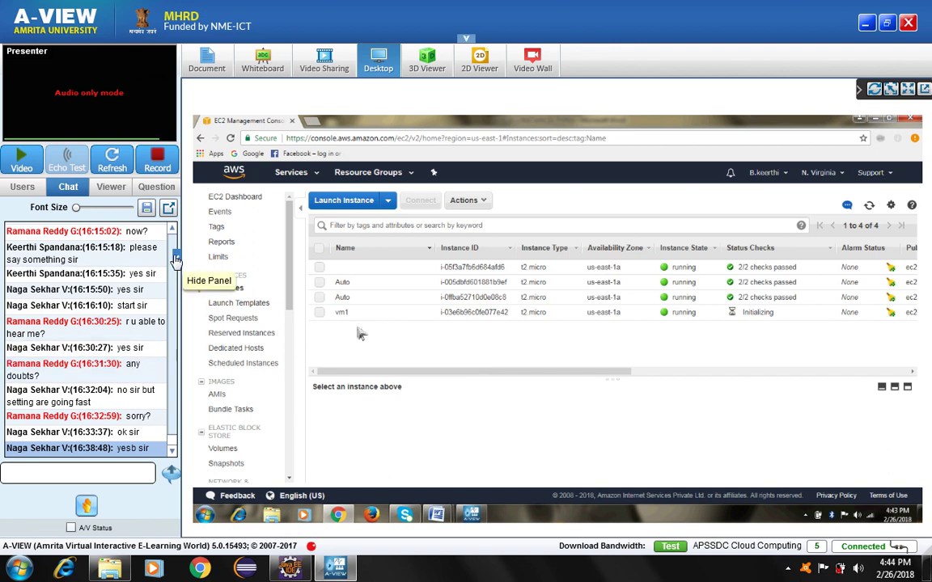
click(22, 188)
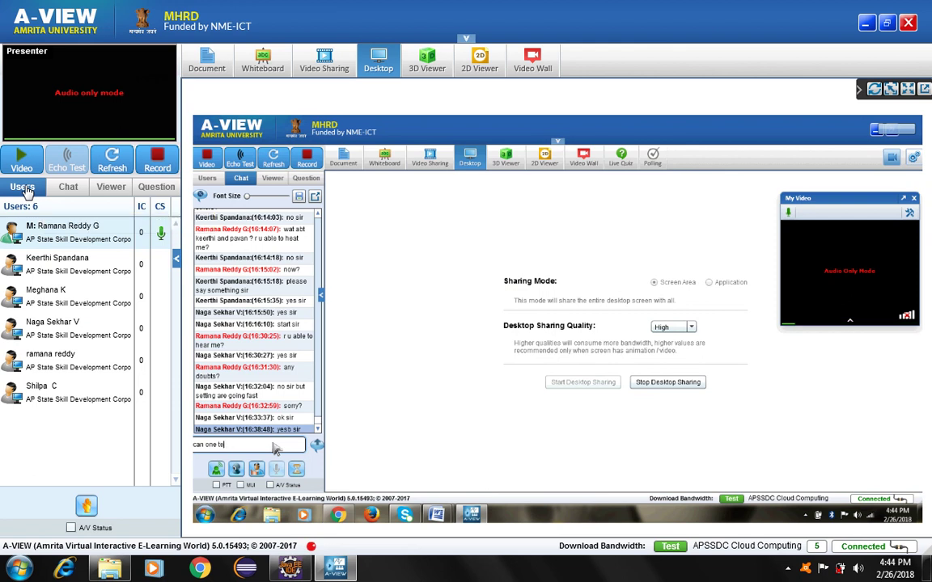
click(58, 186)
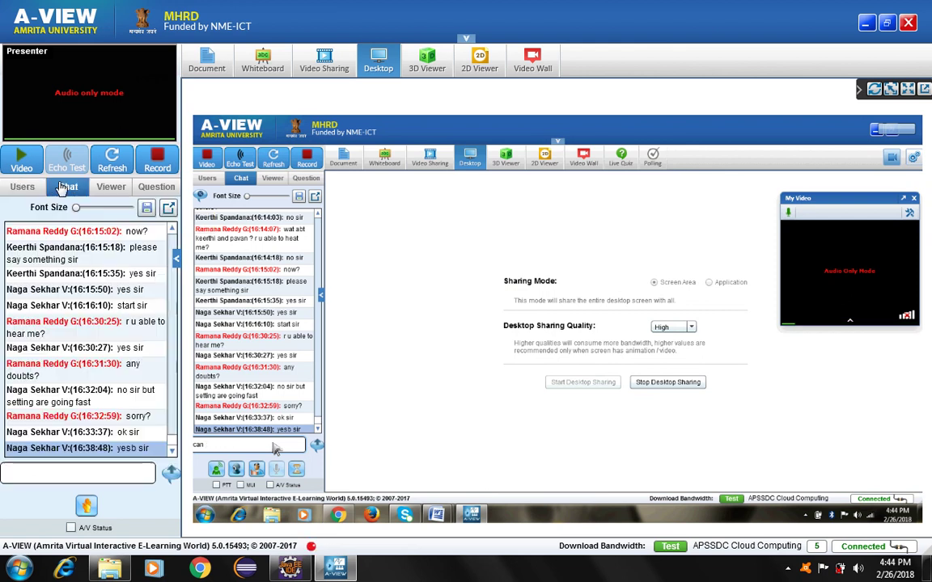
Send the chat messages "to increase the availability of server/" and "productivity" to all participants.
click(113, 472)
text(to increase the)
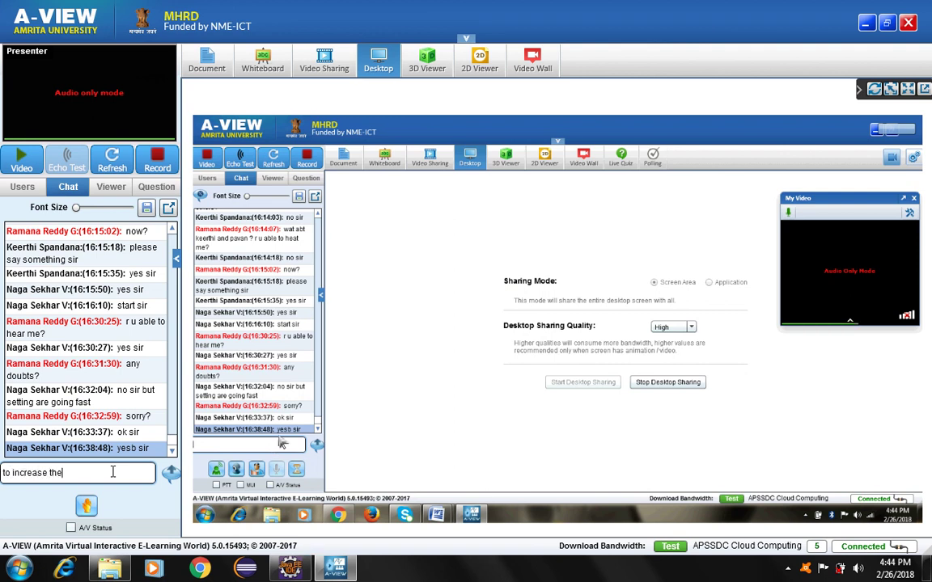
text( availability)
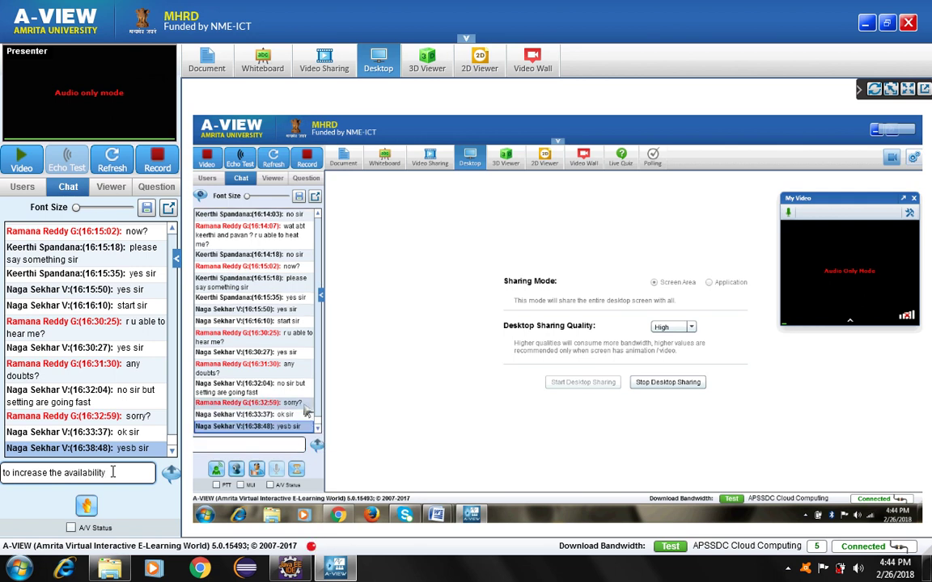
text( of server/)
key(Return)
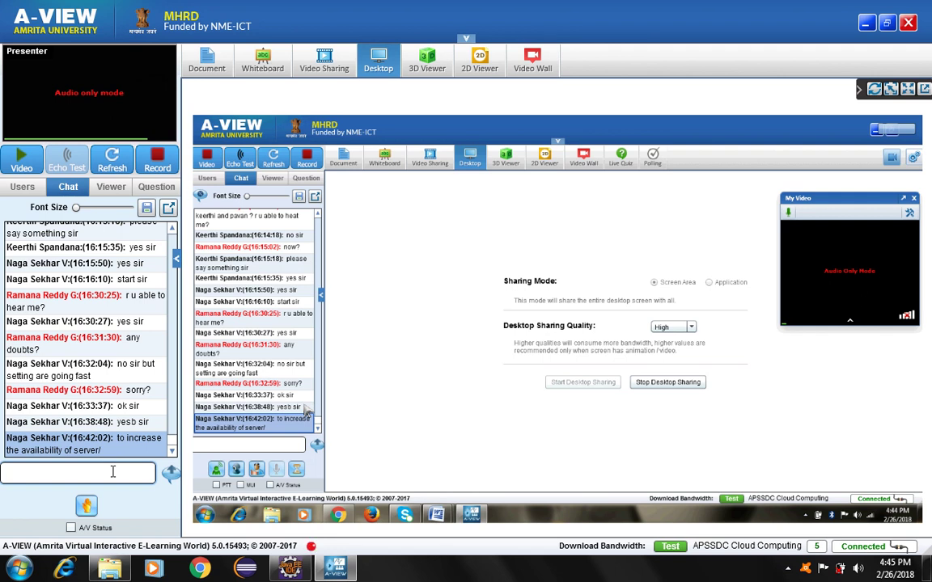
text(productivity)
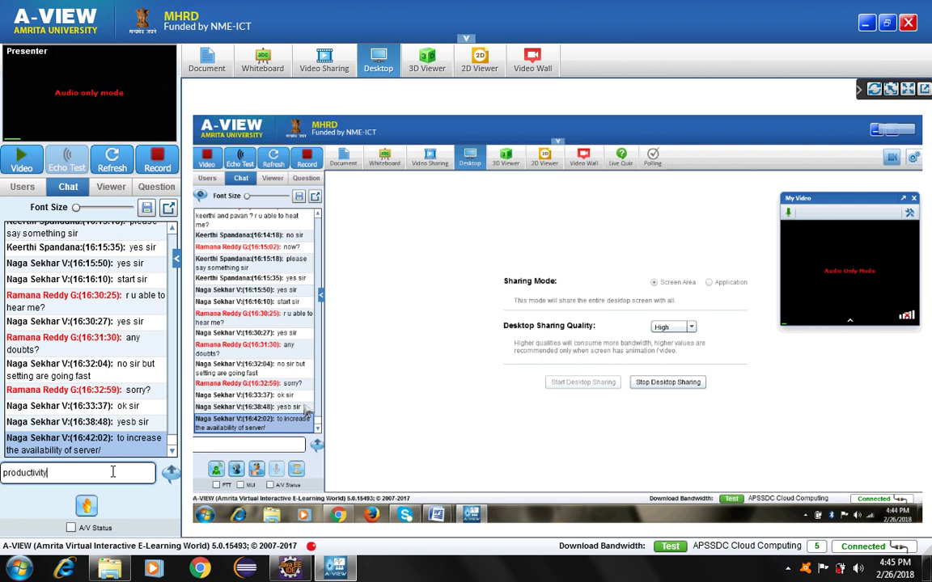
key(Return)
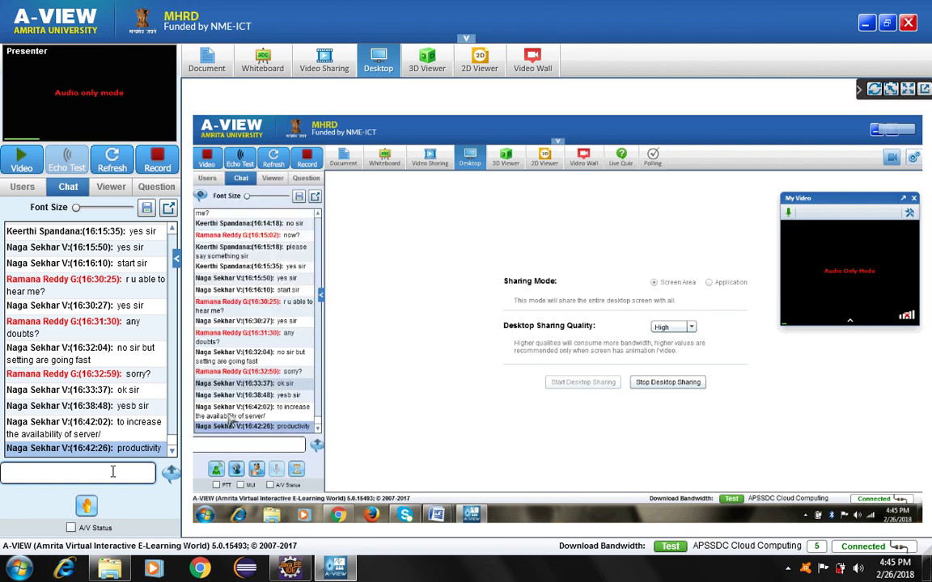
Check the participants list and return to the session chat to send the reply "no sir".
click(21, 187)
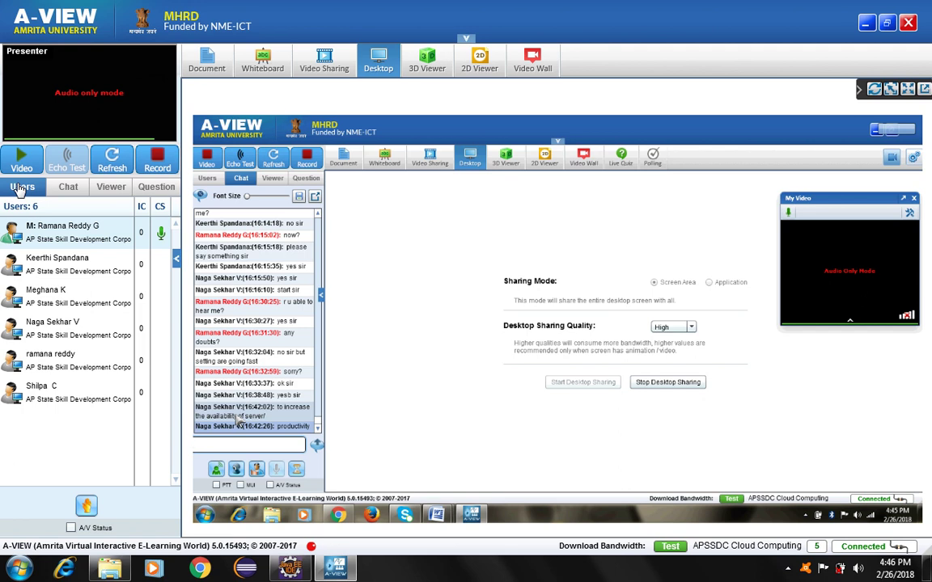
mouse_move(49, 136)
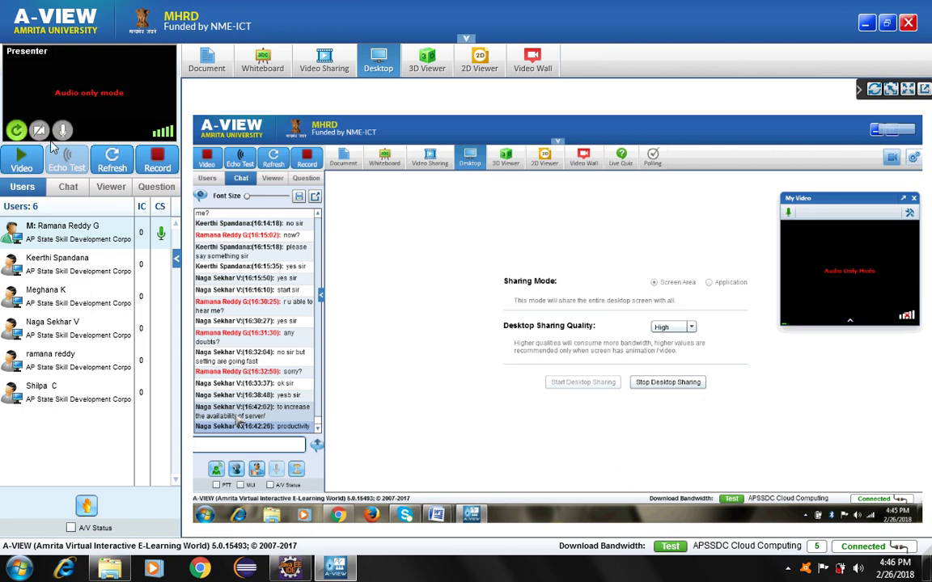
click(65, 187)
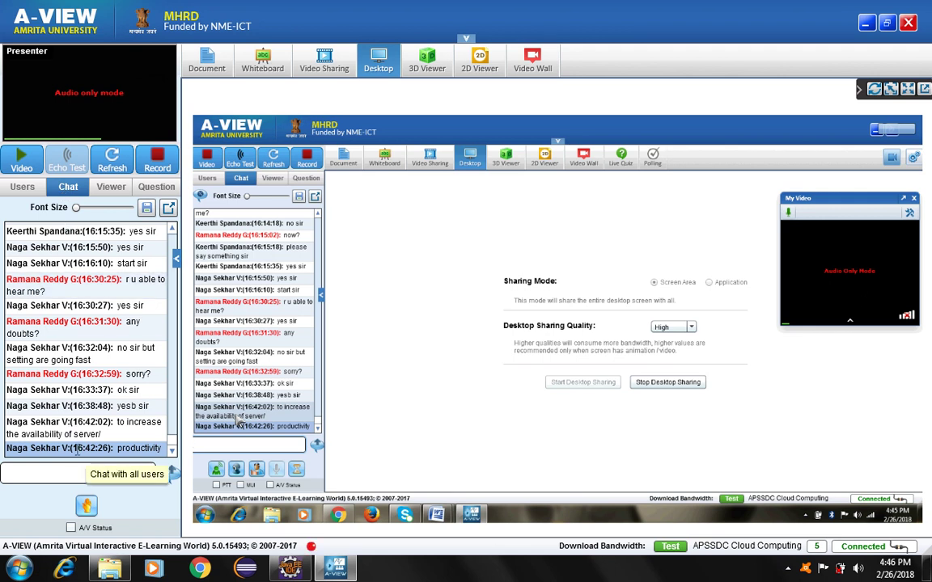
click(84, 473)
text(no sir)
key(Return)
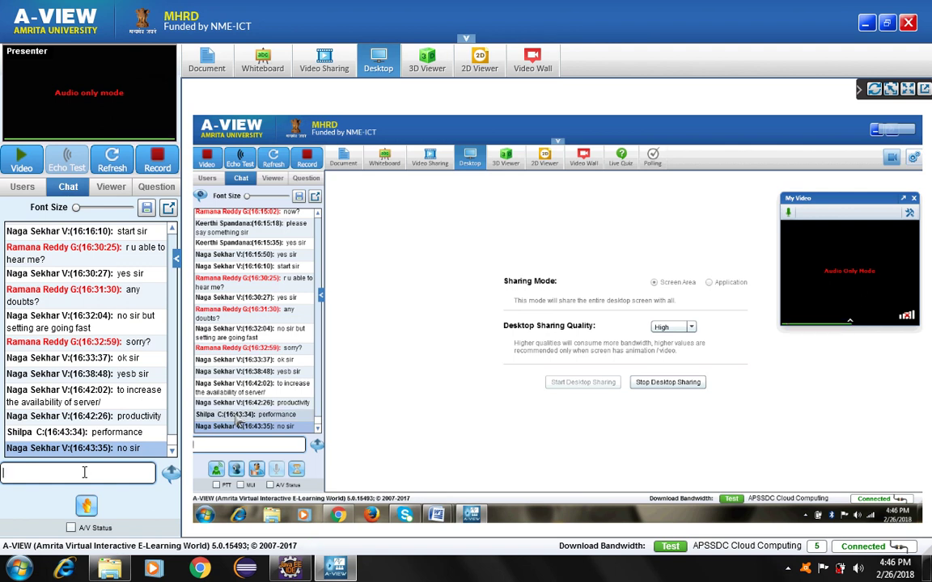
Show the session participants and delete the Apssdc-Auto Auto Scaling group in the shared EC2 console.
click(23, 187)
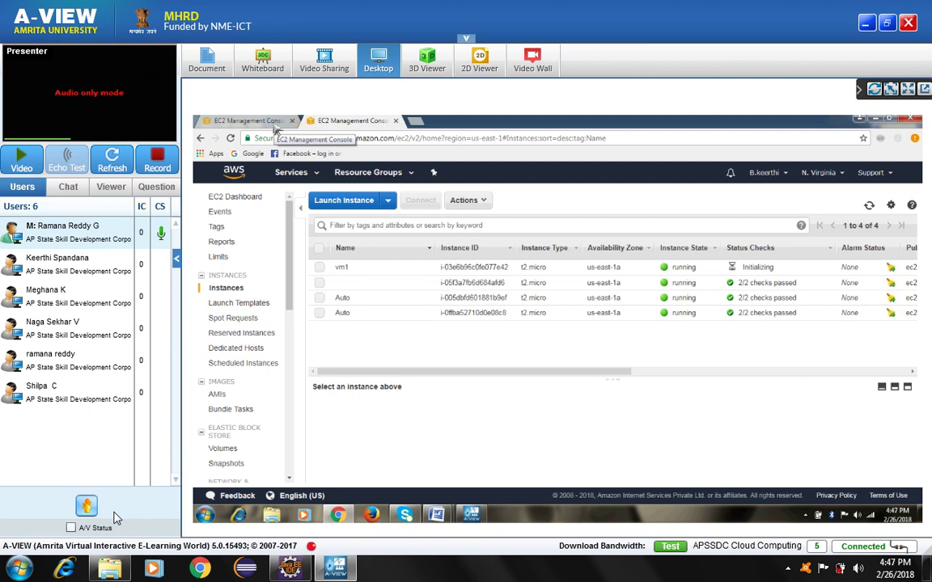
click(273, 123)
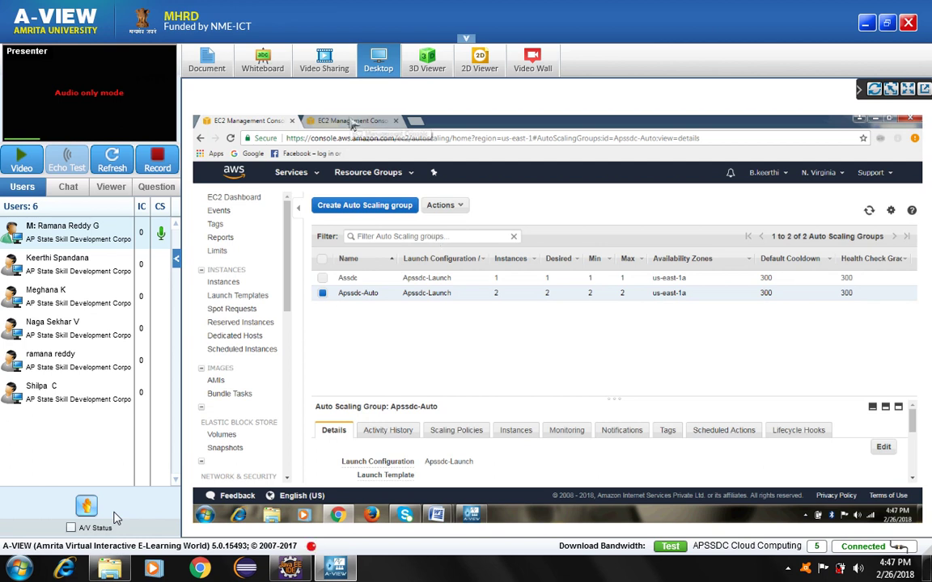
click(441, 206)
click(443, 227)
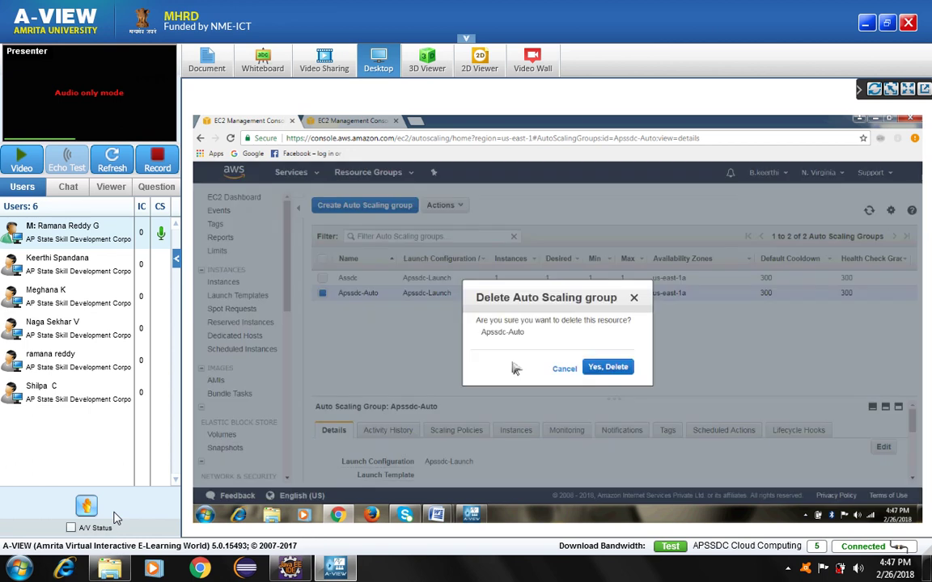
click(604, 369)
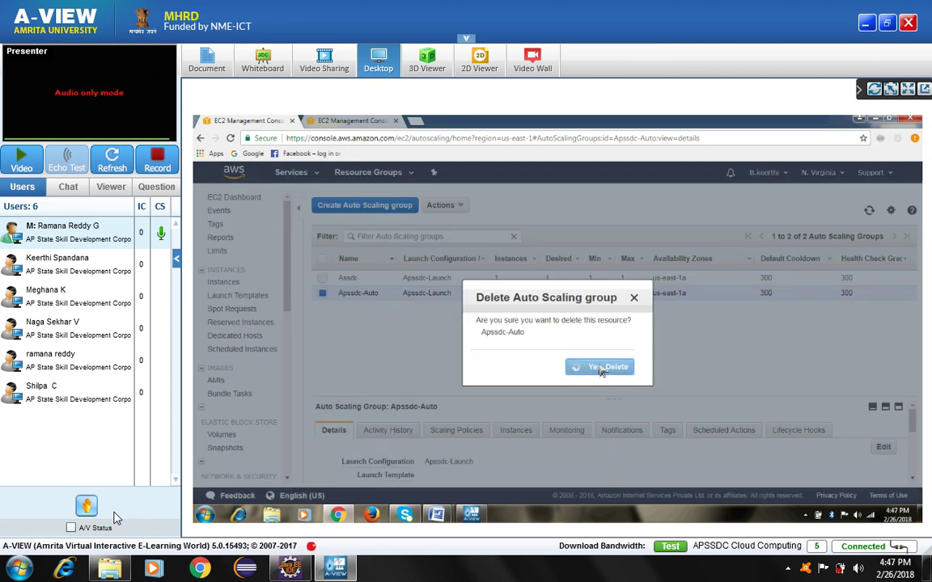
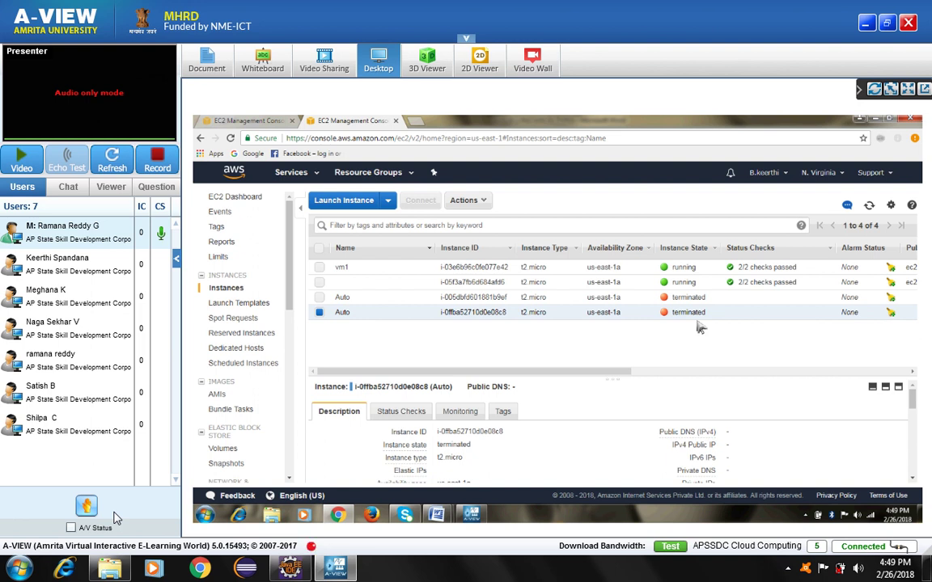
Refresh the EC2 instances and Auto Scaling groups lists to check the deletion of Apssdc-Auto and its instances.
click(869, 206)
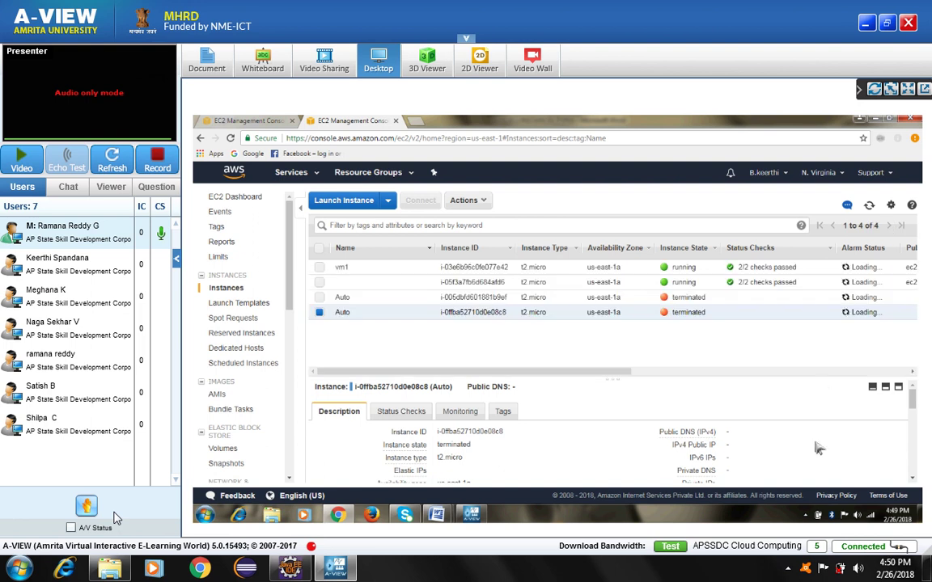
click(869, 206)
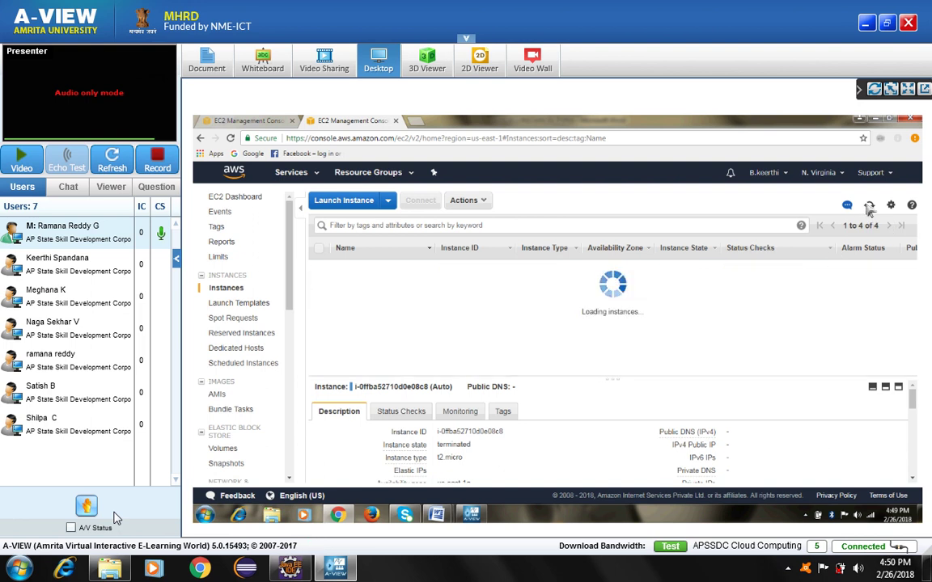
click(868, 207)
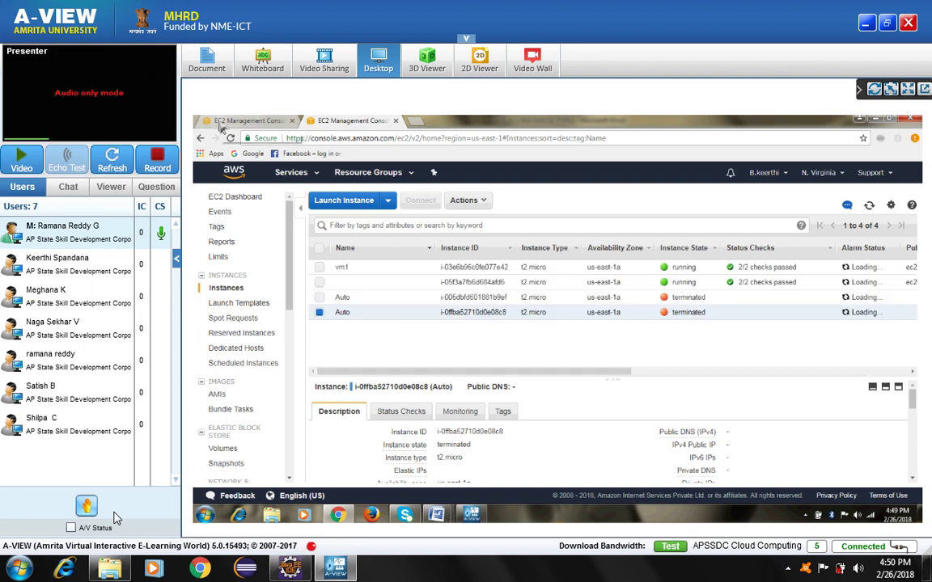
click(221, 124)
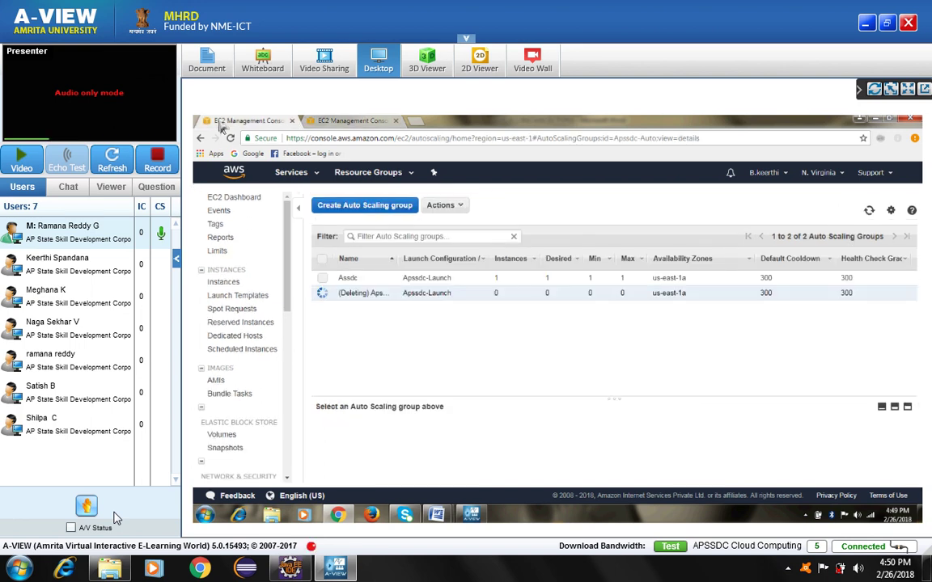
click(869, 212)
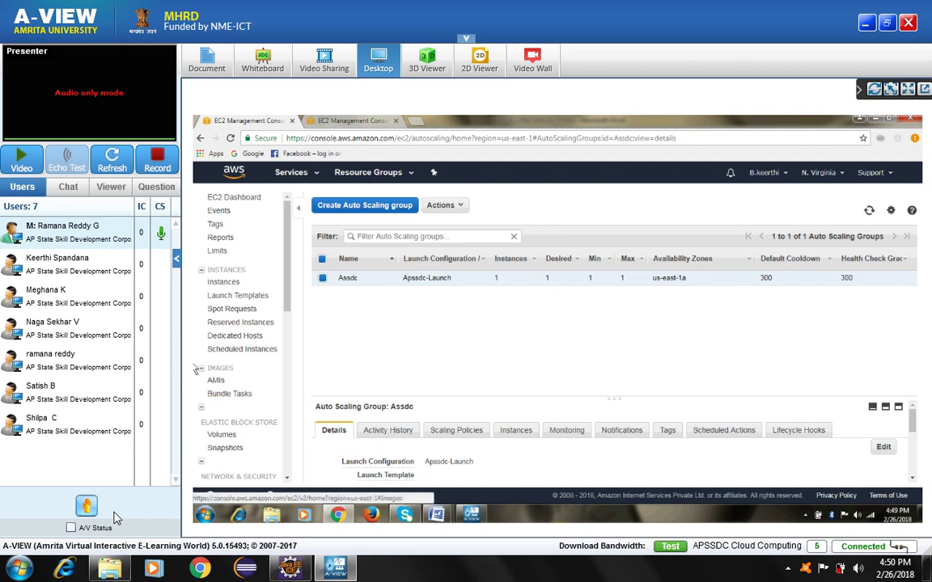
click(352, 121)
click(869, 205)
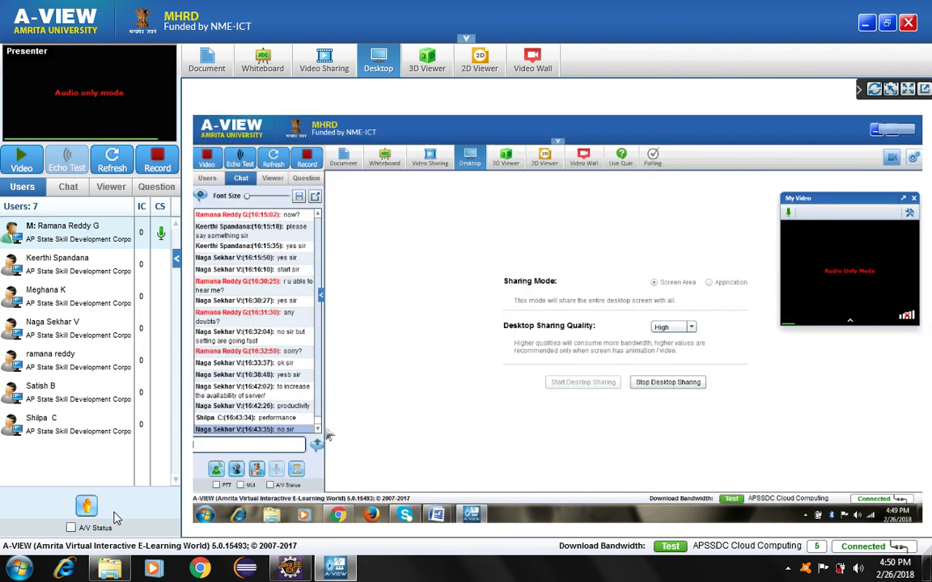
Return to the session chat and send the reply "yes sir" to all participants.
click(51, 185)
click(68, 477)
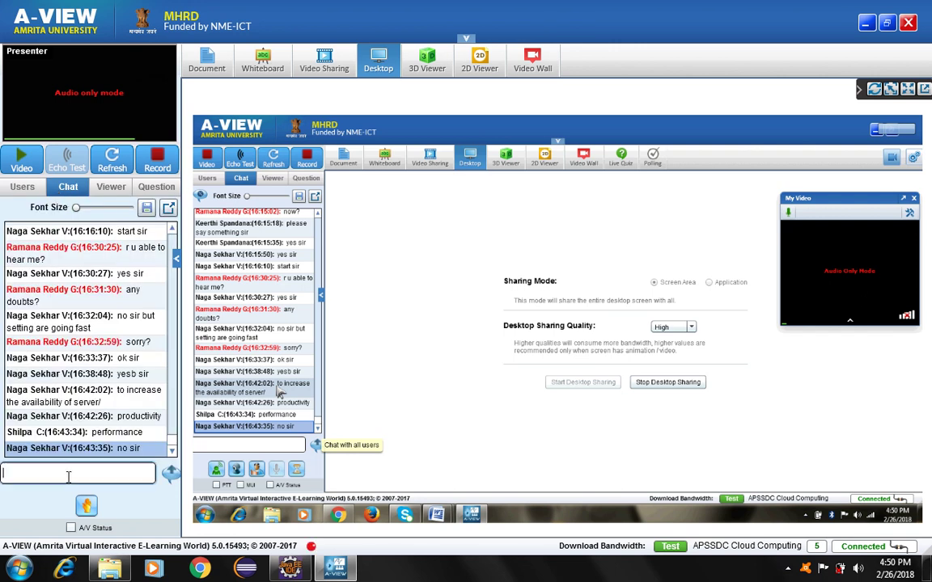
text(yes sir)
key(Return)
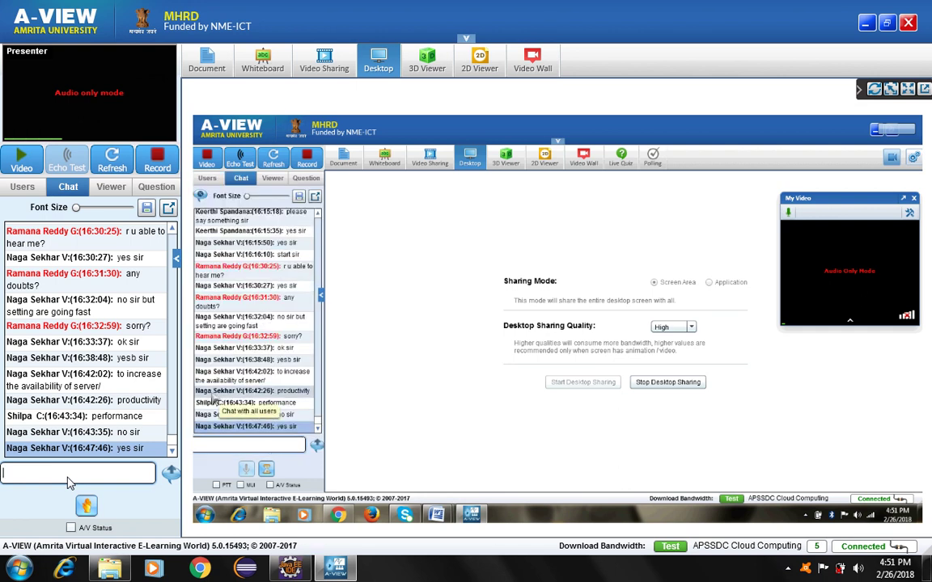
text(no)
key(BackSpace)
key(BackSpace)
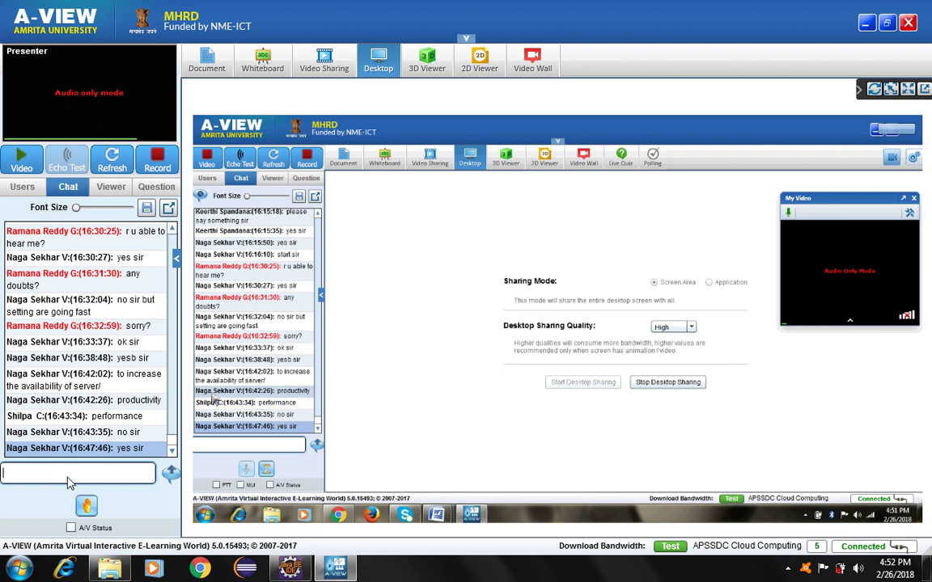
Draft the chat message "right now its not possible for me" without sending it.
text(right npo)
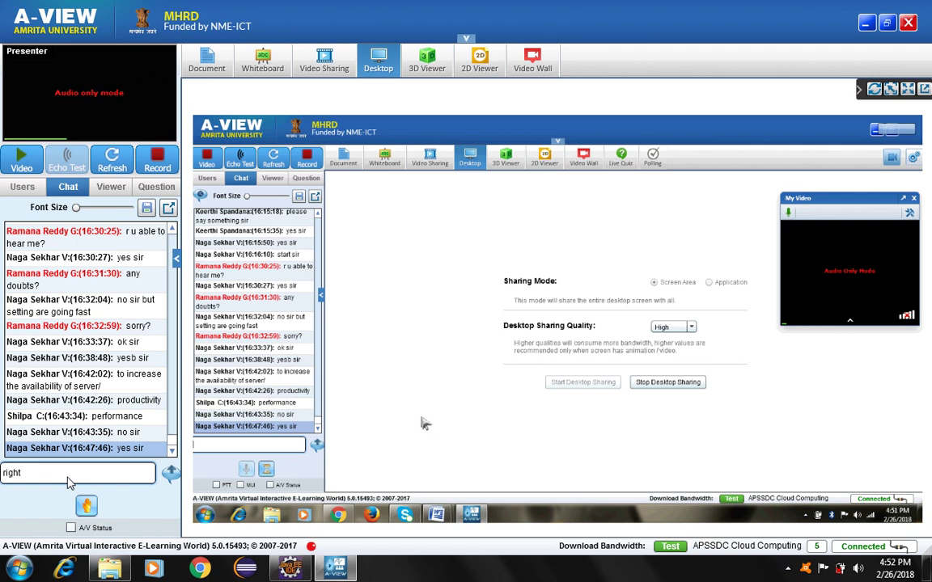
key(BackSpace)
key(BackSpace)
text(ow tis)
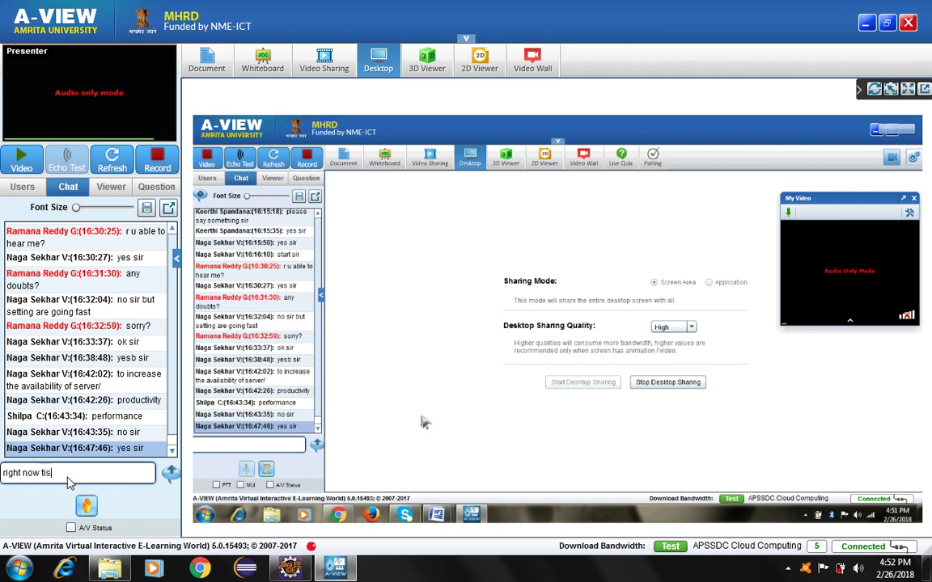
key(BackSpace)
key(BackSpace)
key(BackSpace)
text(its not possible)
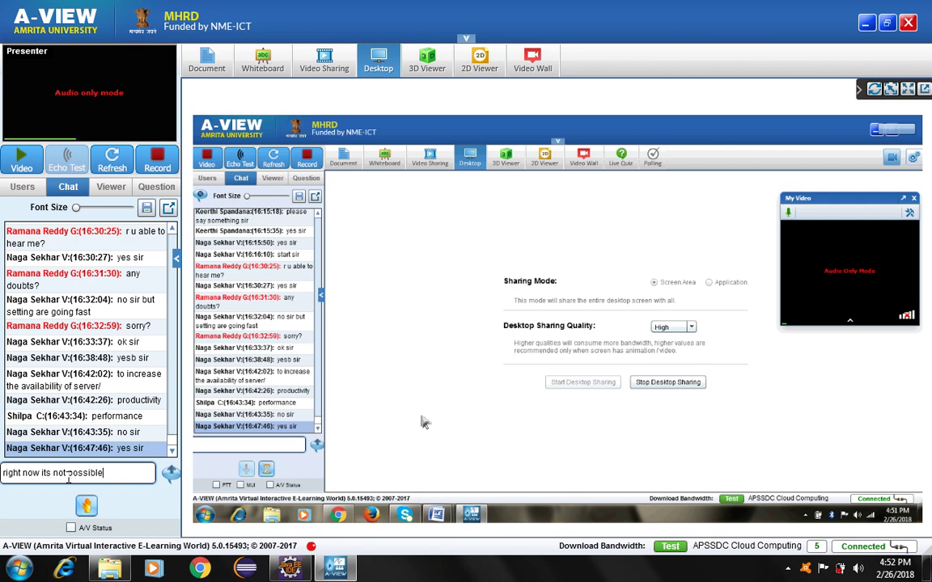
text( form m)
key(BackSpace)
key(BackSpace)
key(BackSpace)
key(BackSpace)
text(r me)
Add "sorry sir" at the beginning of the drafted chat message and send it.
key(Home)
text(sorry)
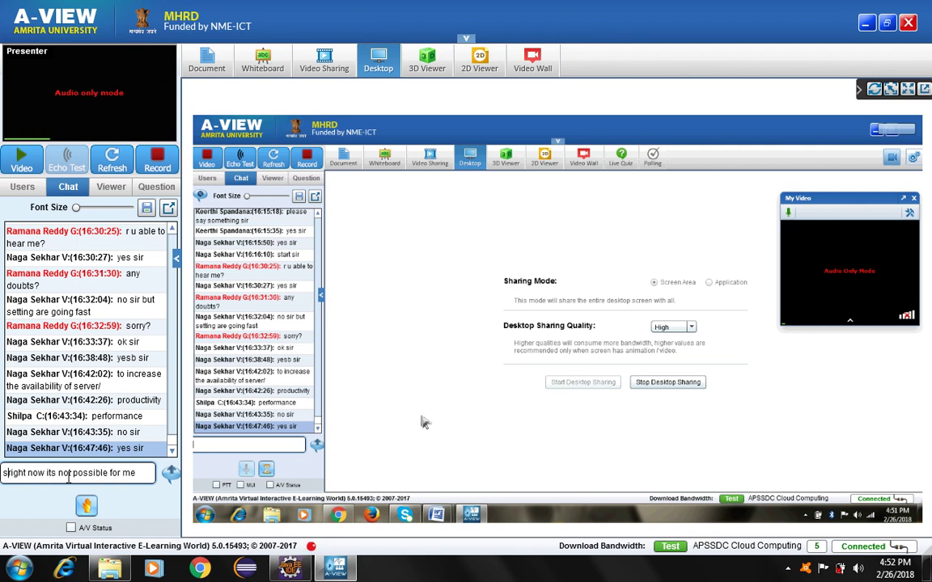
text( sir)
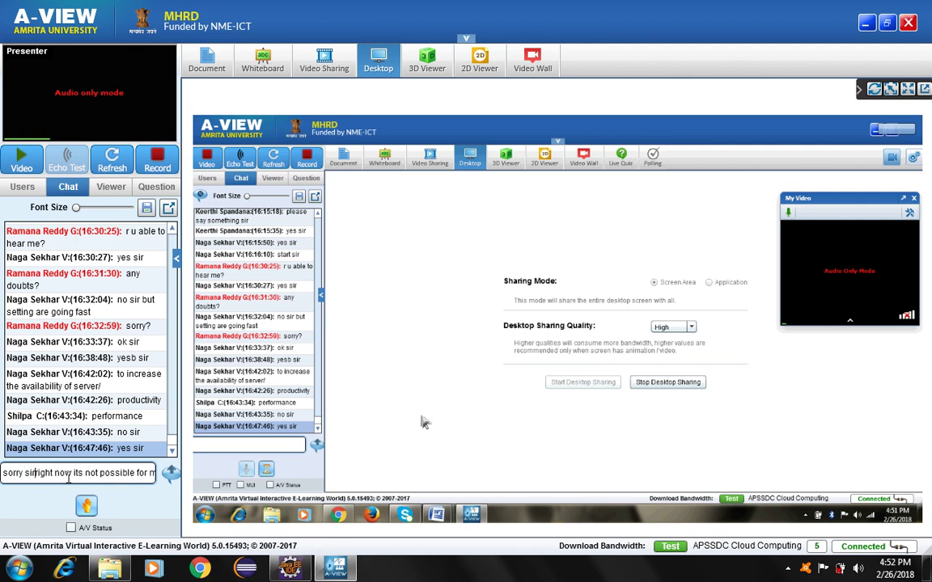
key(Return)
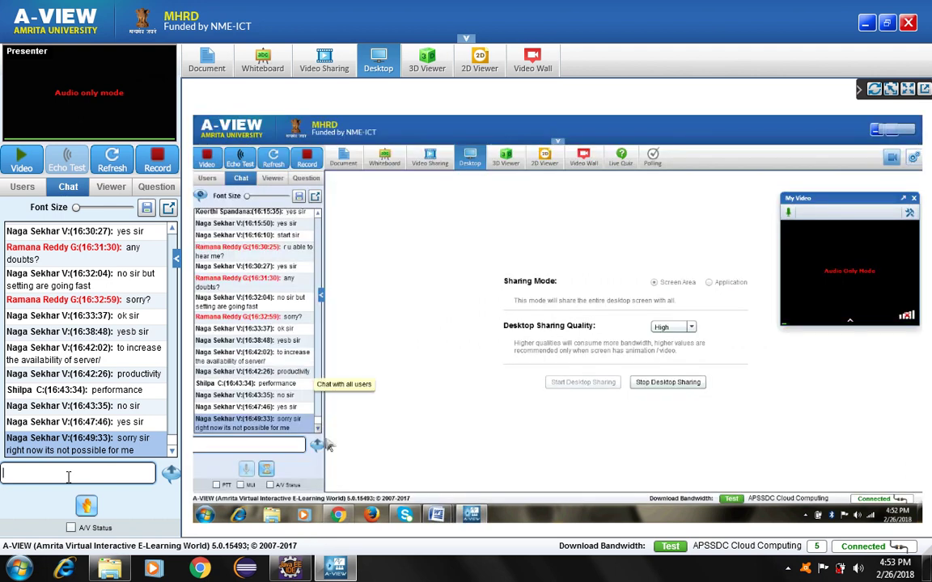
Send the chat reply "yes" and switch from the chat to the participants list.
text(es)
key(Return)
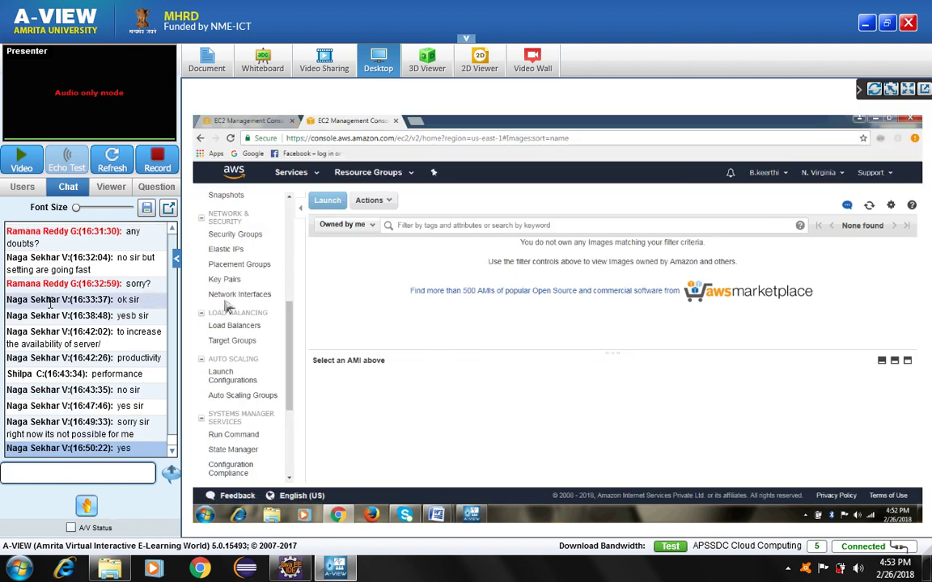
click(24, 189)
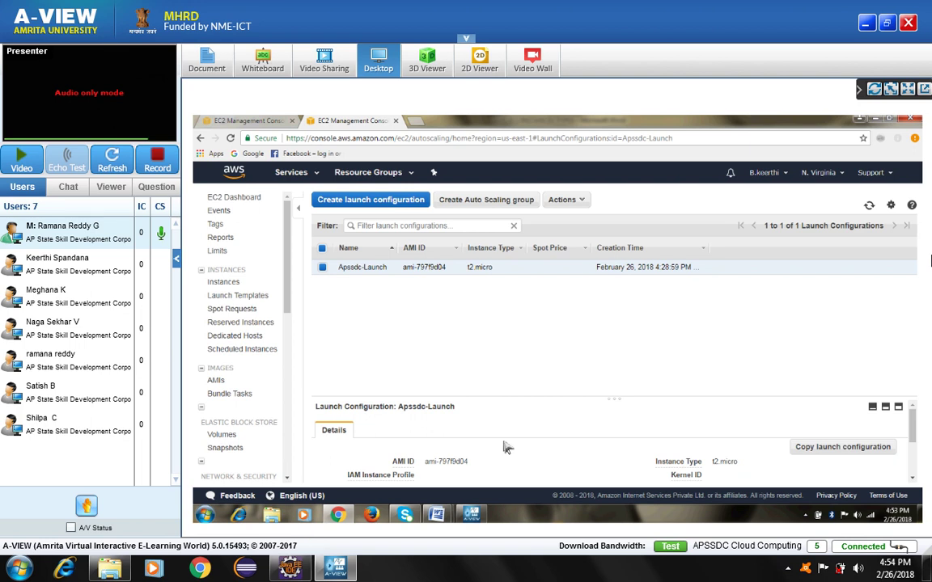
Inspect the Auto Scaling group creation form for Apssdc-Launch and return to the launch configurations list.
click(564, 200)
click(532, 200)
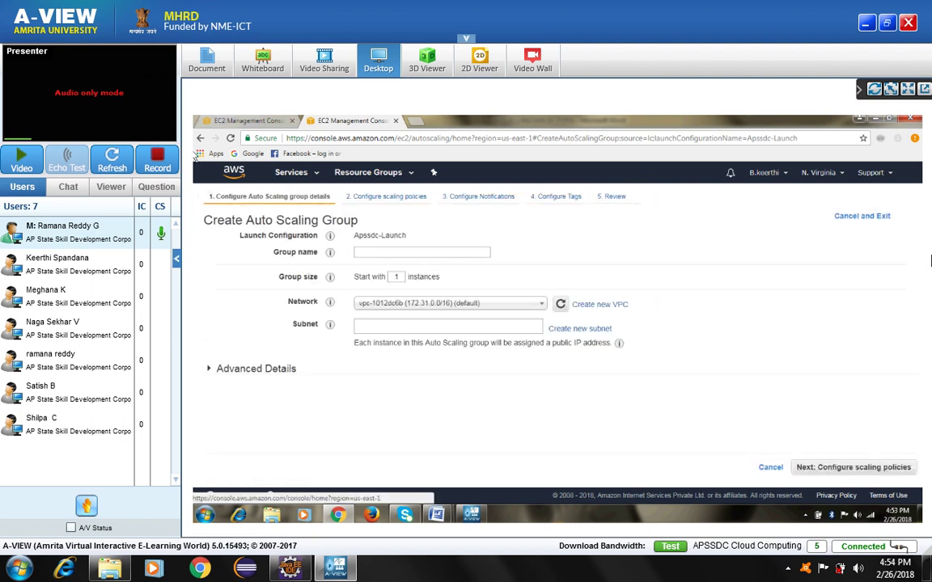
click(200, 138)
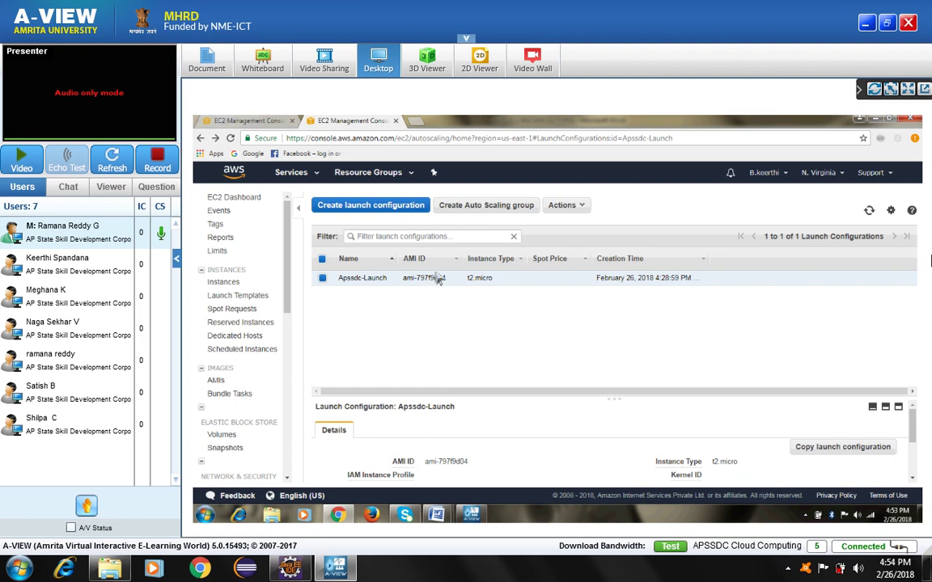
drag(435, 279, 394, 296)
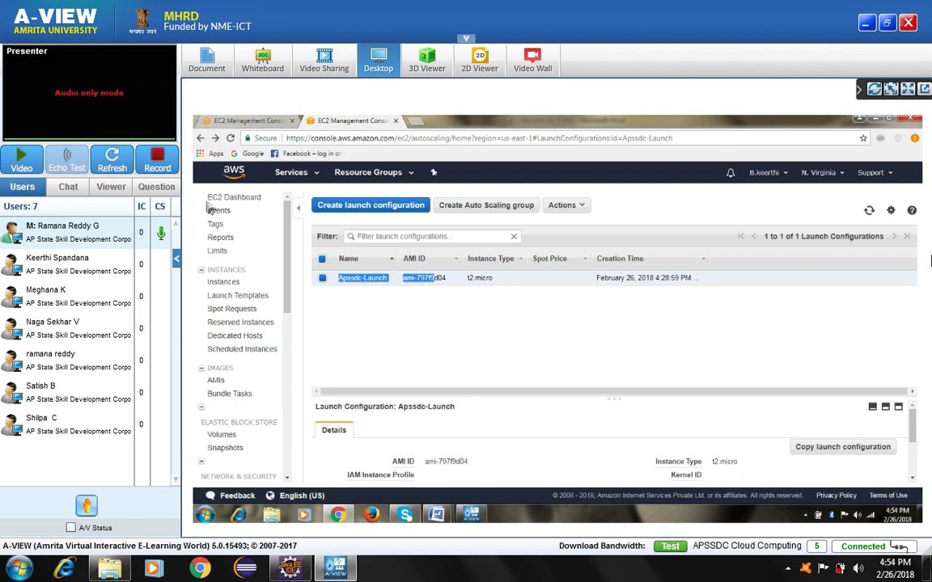
click(387, 351)
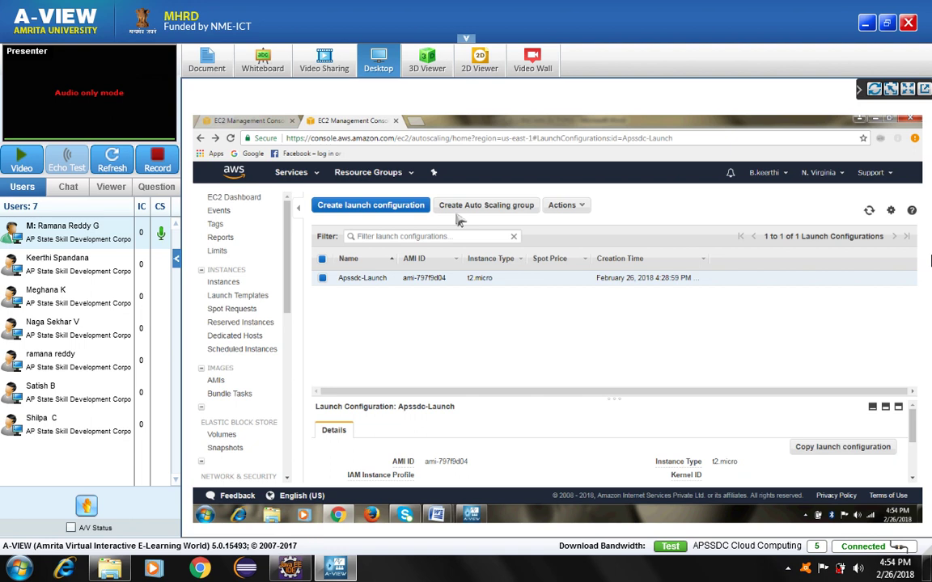
Try to delete the launch configuration Apssdc-Launch and dismiss the deletion dialog.
scroll(240, 320, down, 3)
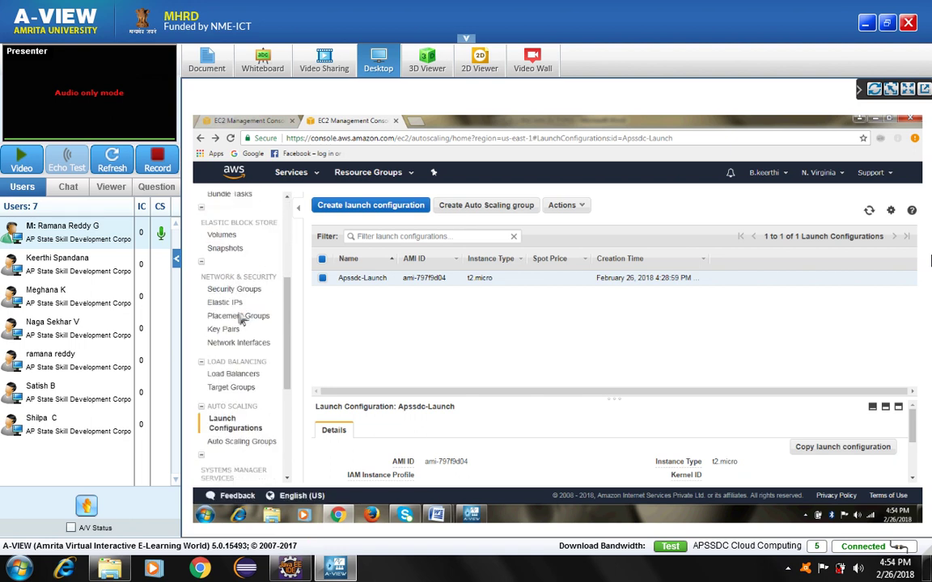
scroll(240, 319, down, 1)
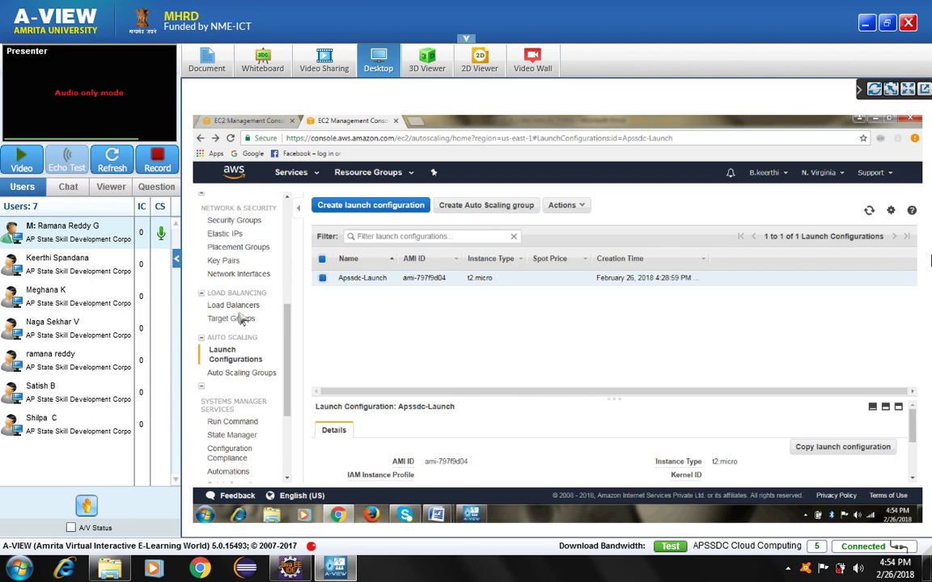
scroll(240, 319, down, 2)
scroll(240, 319, up, 5)
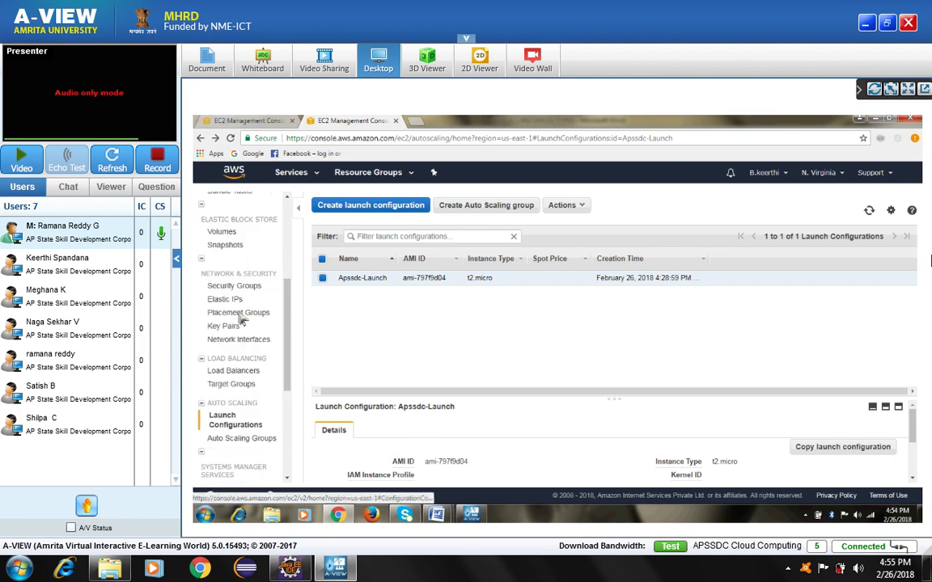
scroll(240, 319, up, 1)
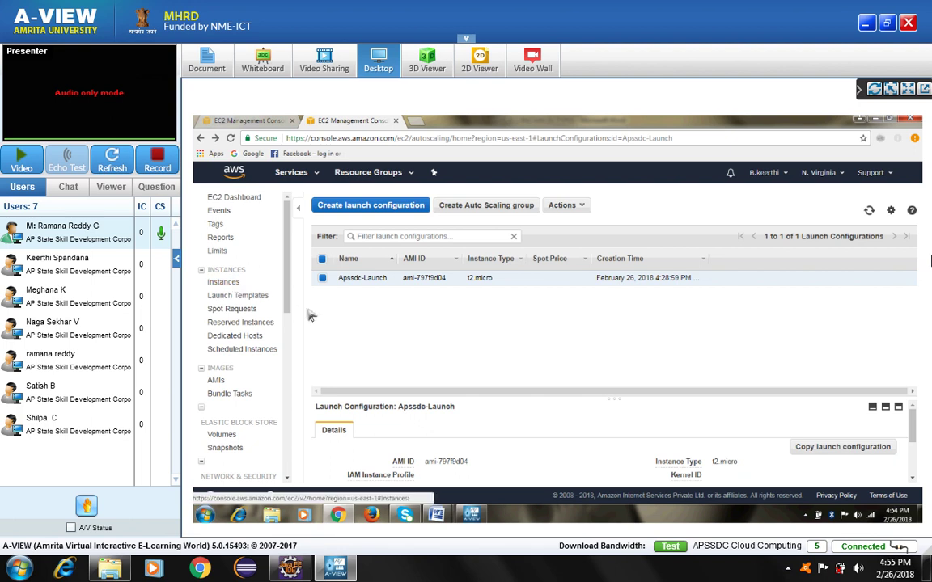
click(554, 210)
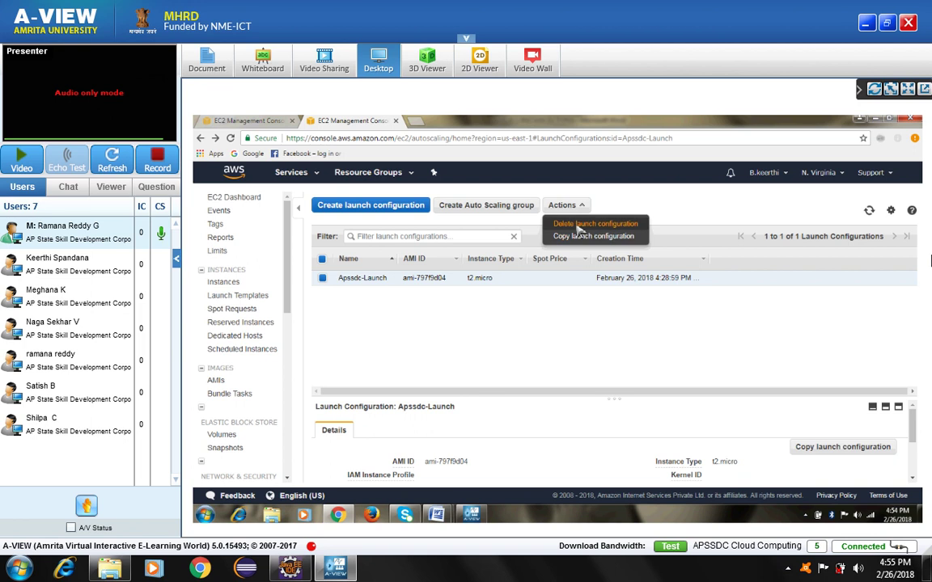
click(591, 225)
click(619, 372)
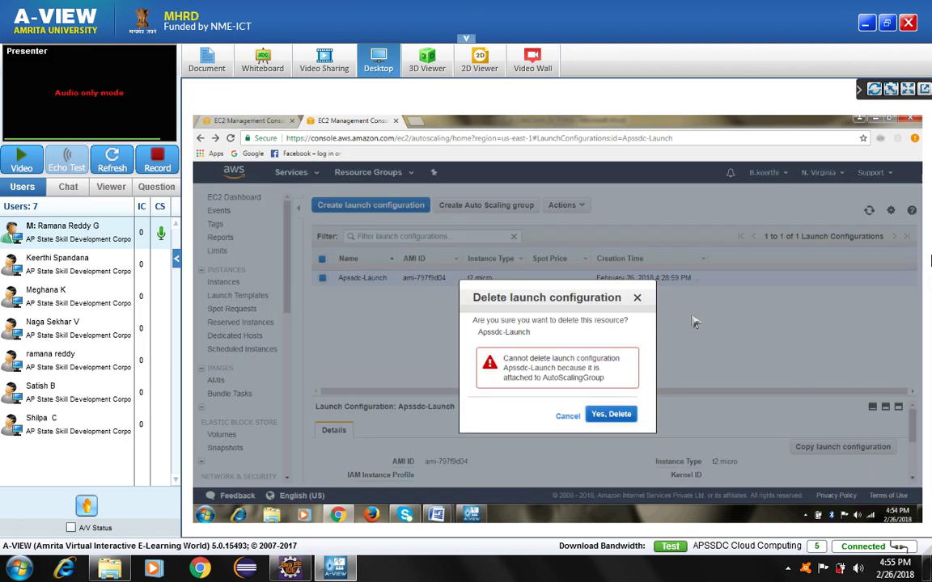
click(569, 418)
Delete the Auto Scaling group Assdc.
scroll(239, 380, down, 5)
click(242, 322)
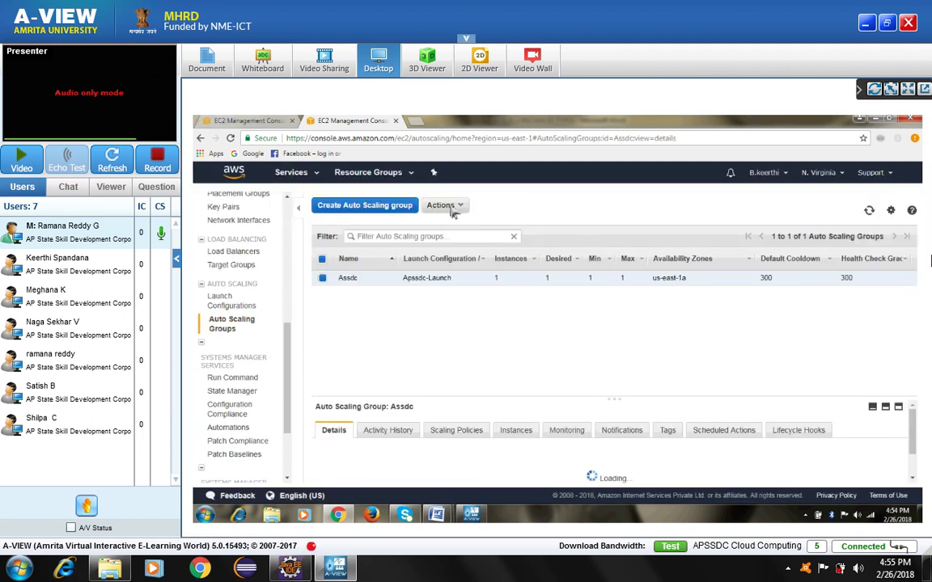
click(452, 206)
click(441, 232)
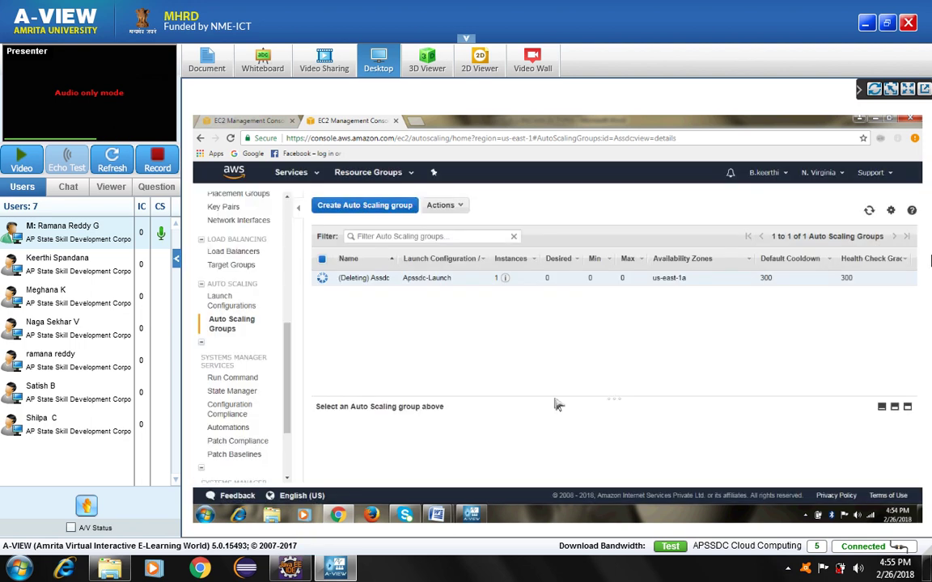
Switch from the AWS console to A-VIEW, open the chat and send the reply "no sir".
click(243, 121)
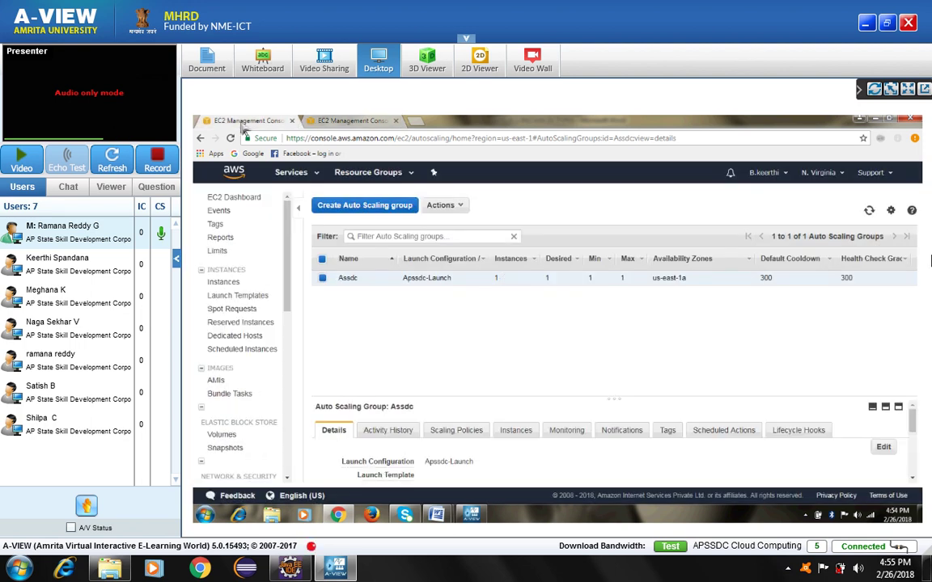
click(470, 515)
scroll(305, 426, down, 1)
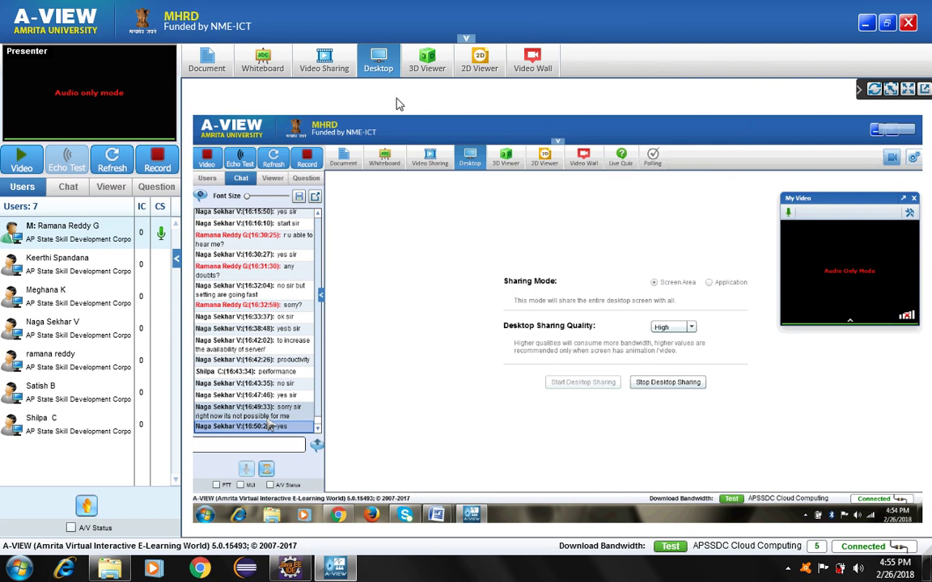
click(67, 188)
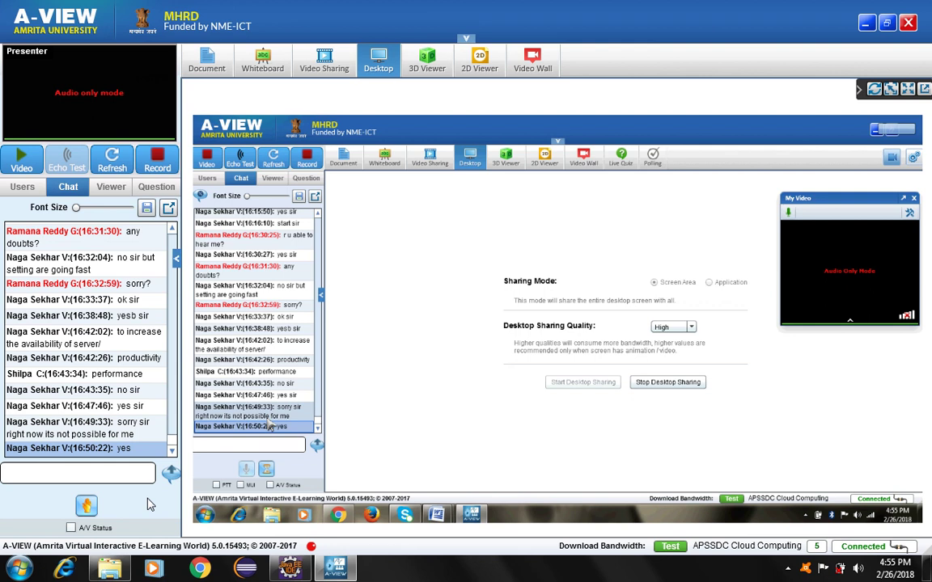
click(138, 477)
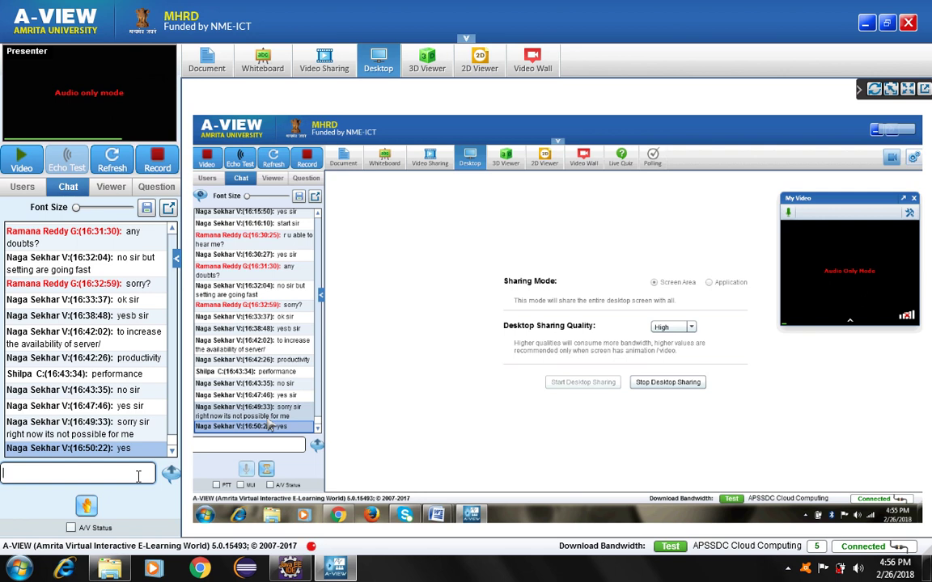
text(no)
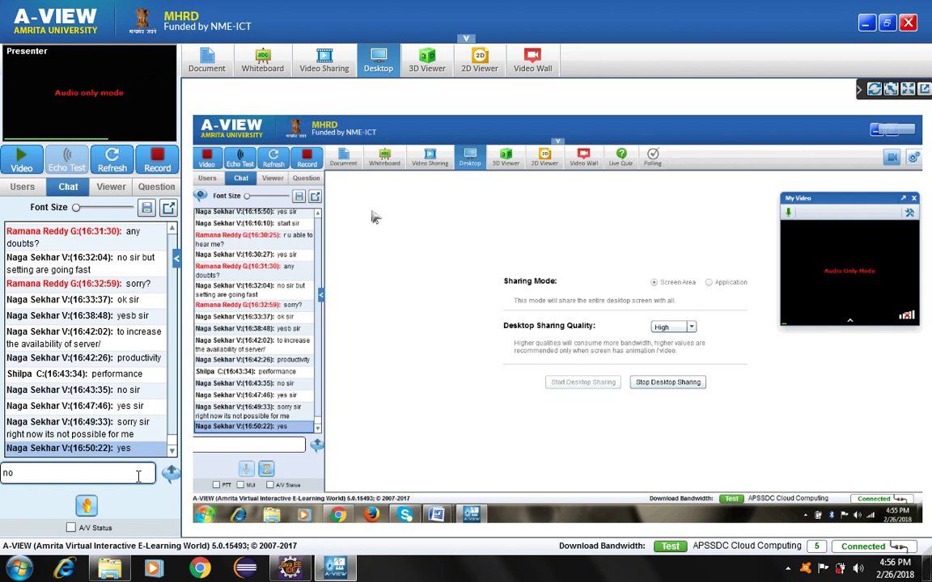
text( sir)
key(Return)
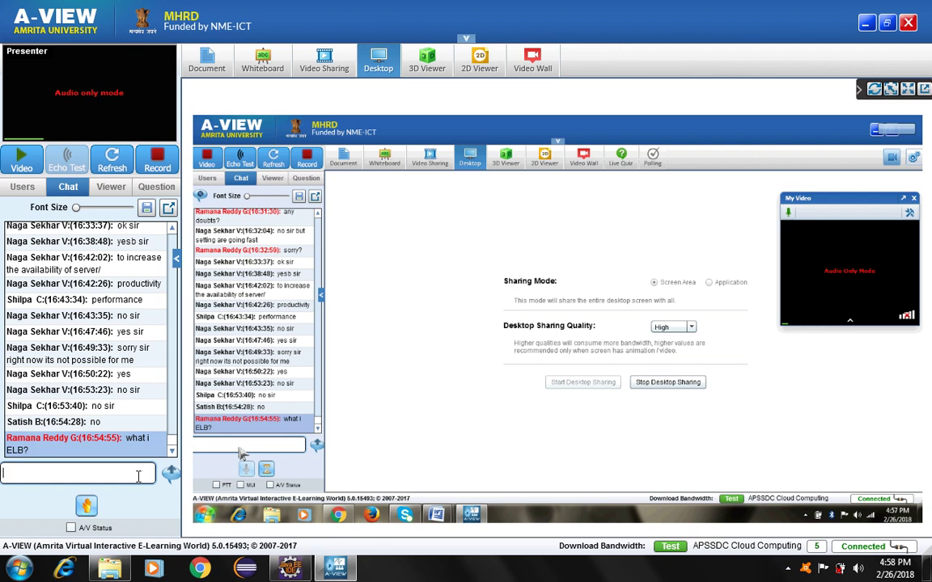
Answer the presenter's ELB questions in chat with "Elastic load balancer" and "distribute the application traffic".
text(Elastic load balancer)
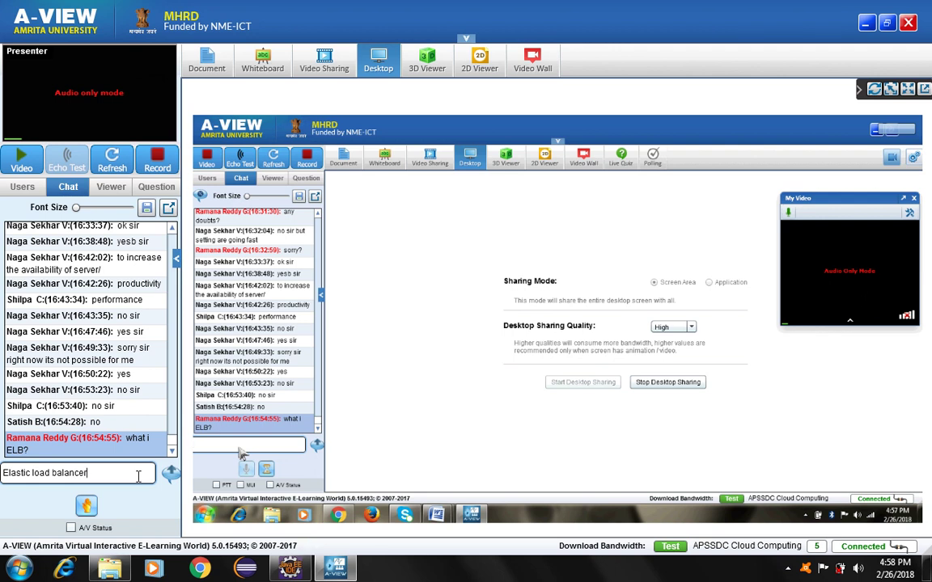
key(Return)
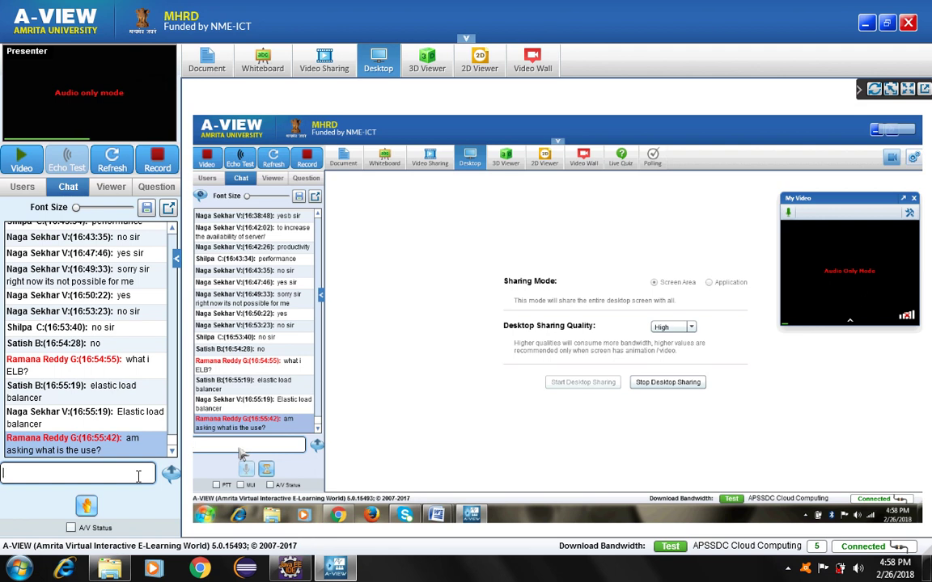
text(distribute the app)
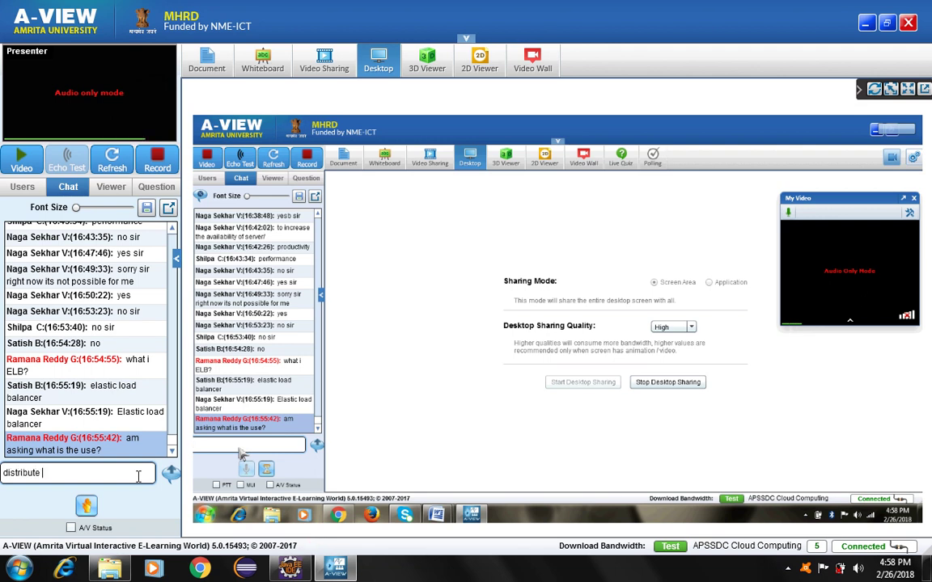
text(lica)
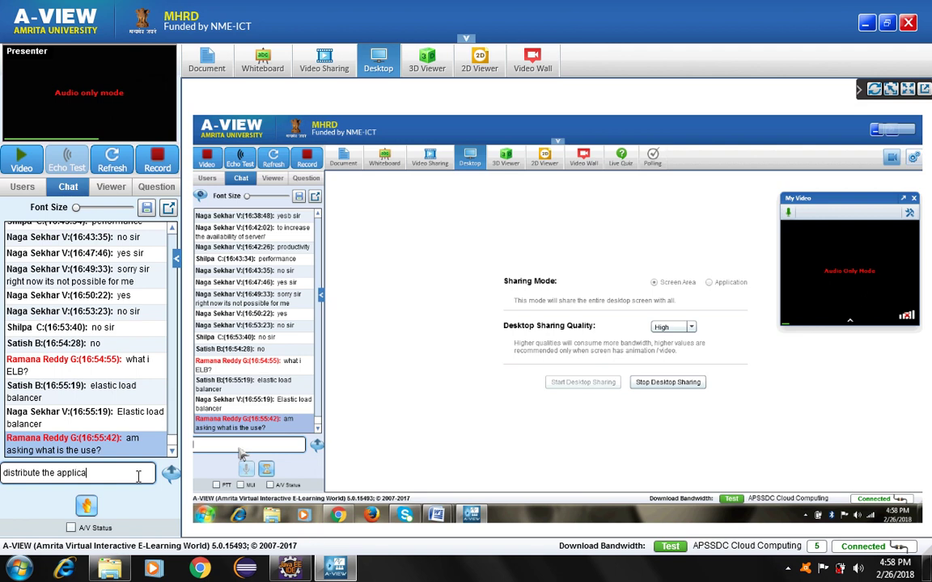
text(tion traffic)
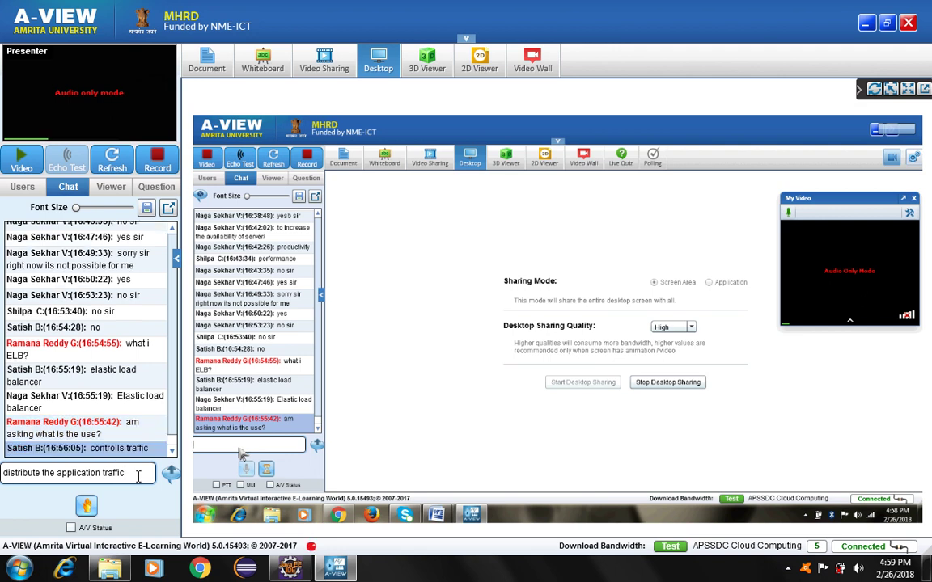
key(Return)
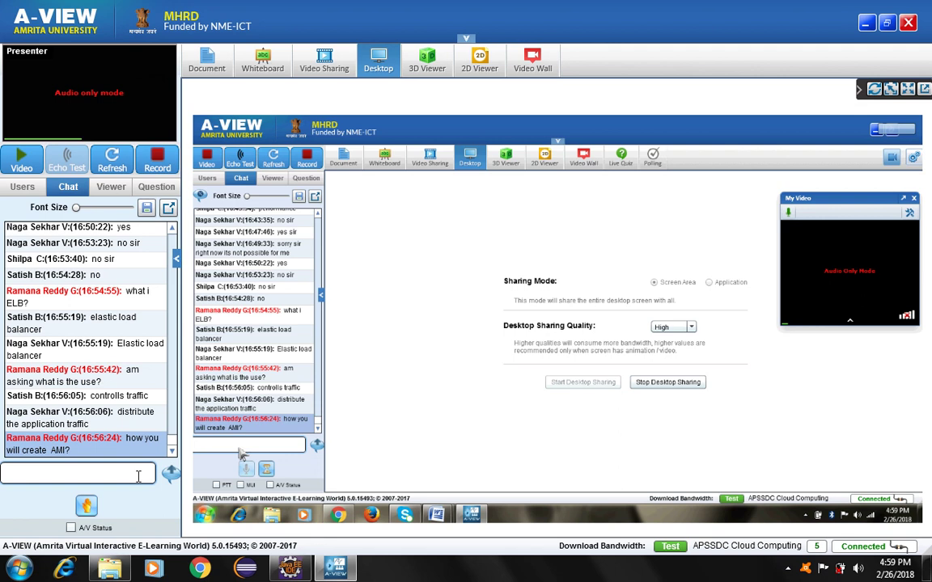
Send the chat reply "dont know sir" to the AMI question, followed by a separate reply "yes".
text(dont know sir)
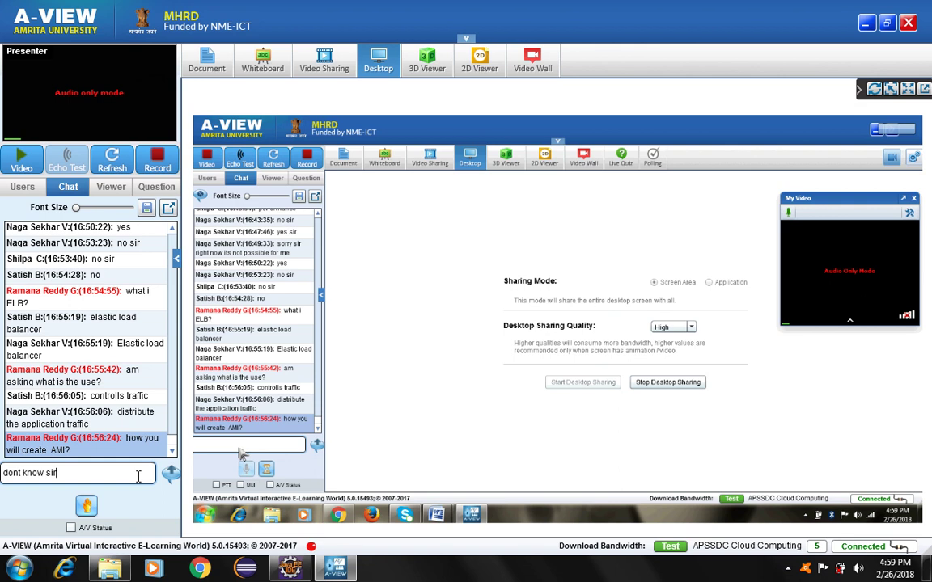
key(Return)
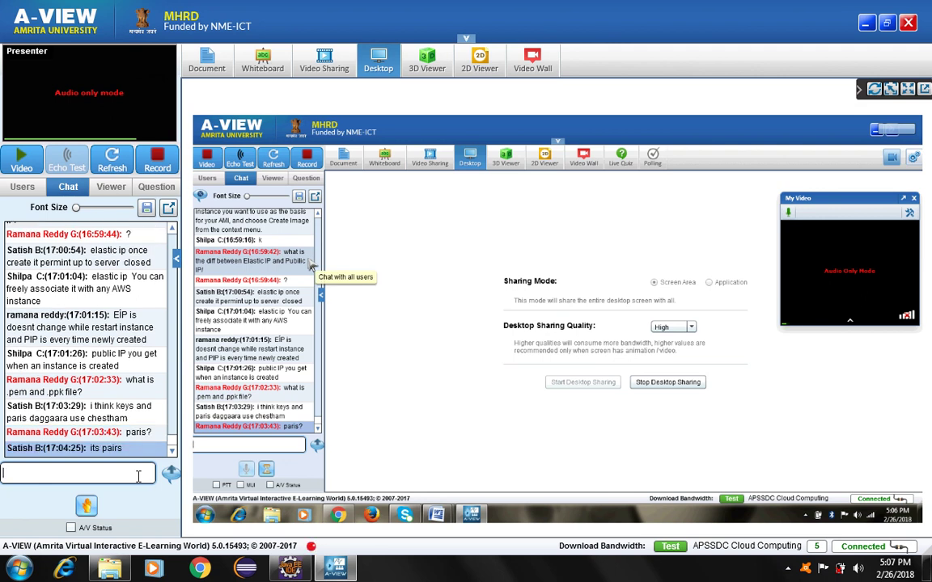
click(138, 476)
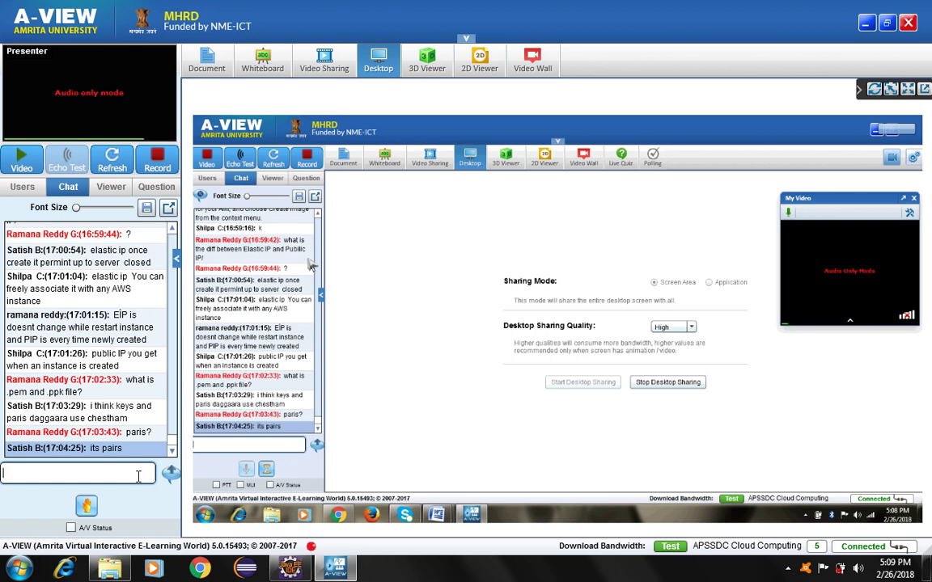
text(yes)
key(Return)
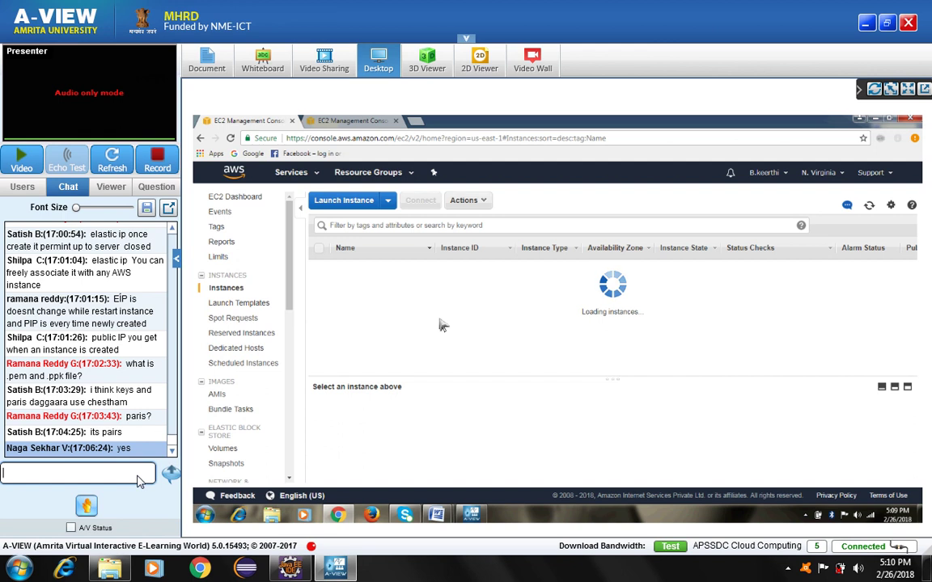
Send the chat reply "yes sir".
text(yes)
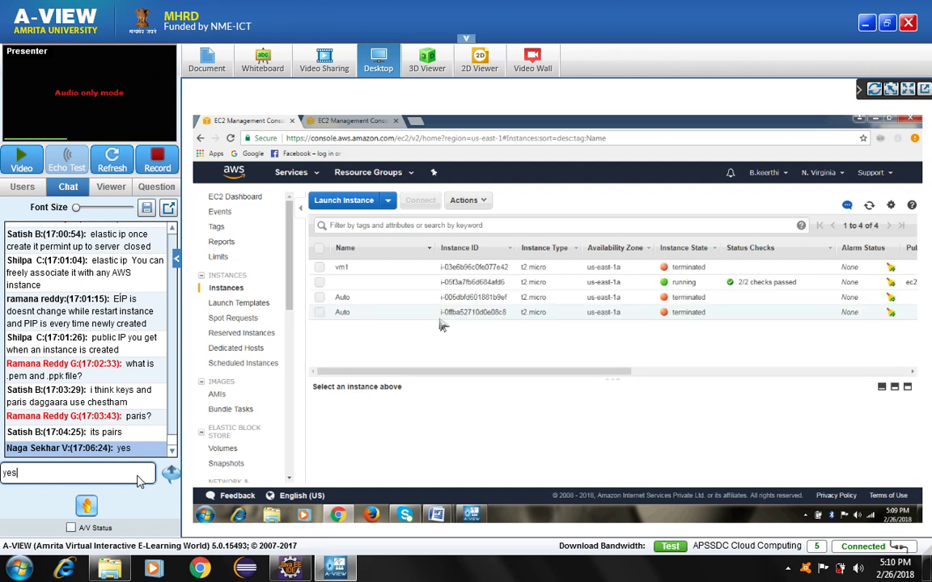
text( sir)
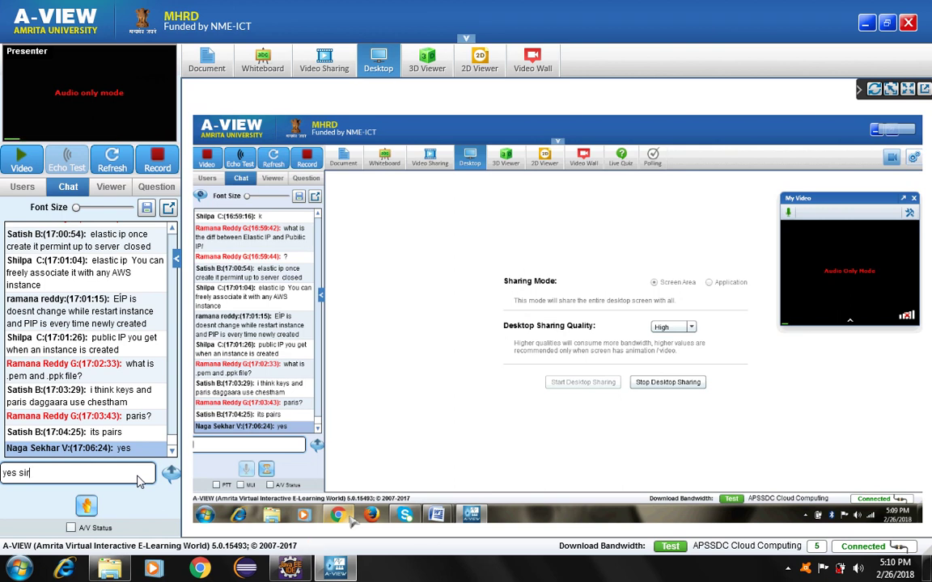
key(Return)
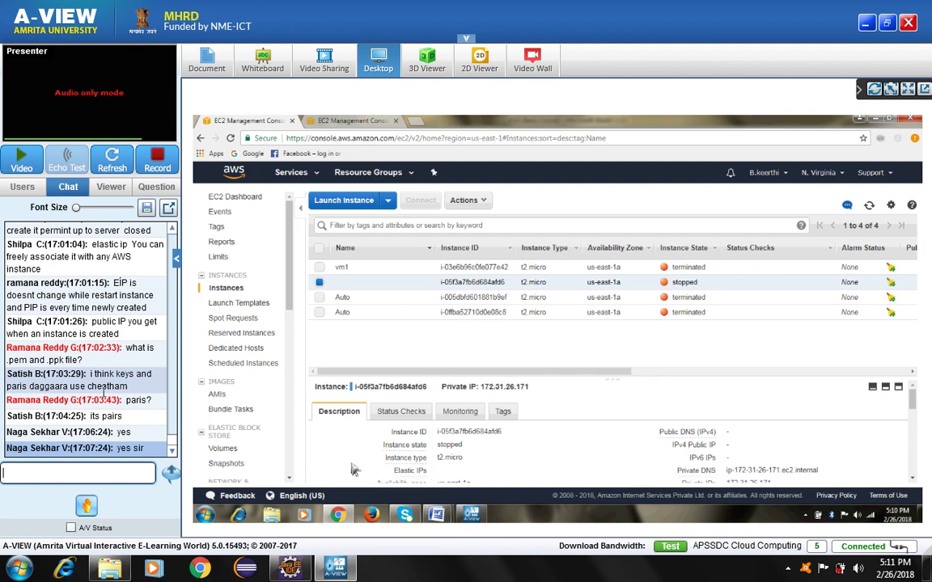
Terminate the selected stopped EC2 instance and refresh the instances list.
click(474, 202)
mouse_move(493, 261)
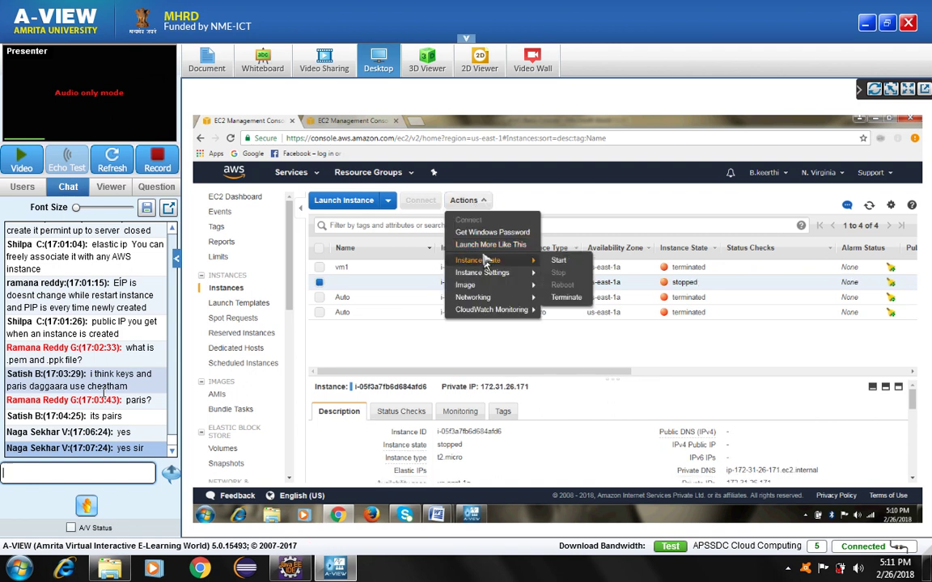
click(567, 298)
click(700, 405)
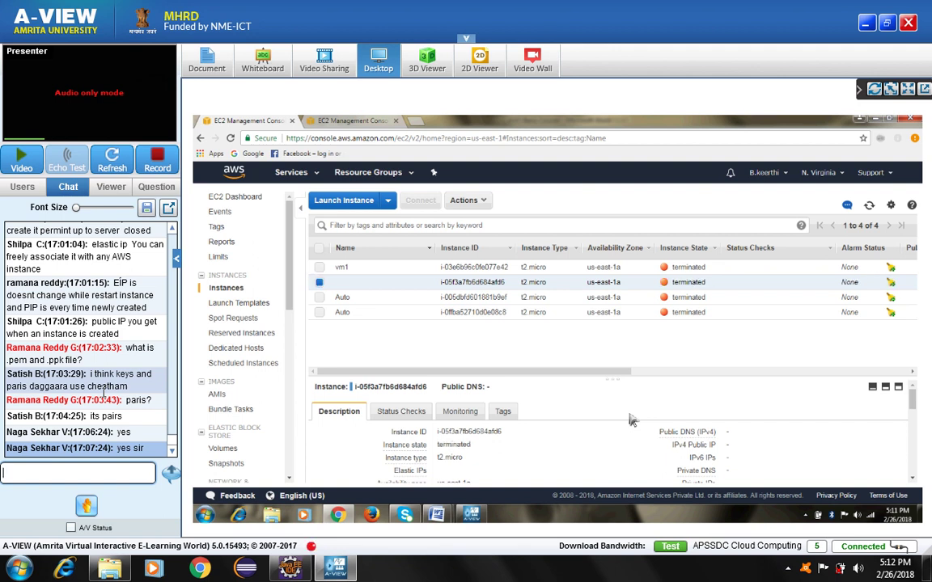
click(869, 205)
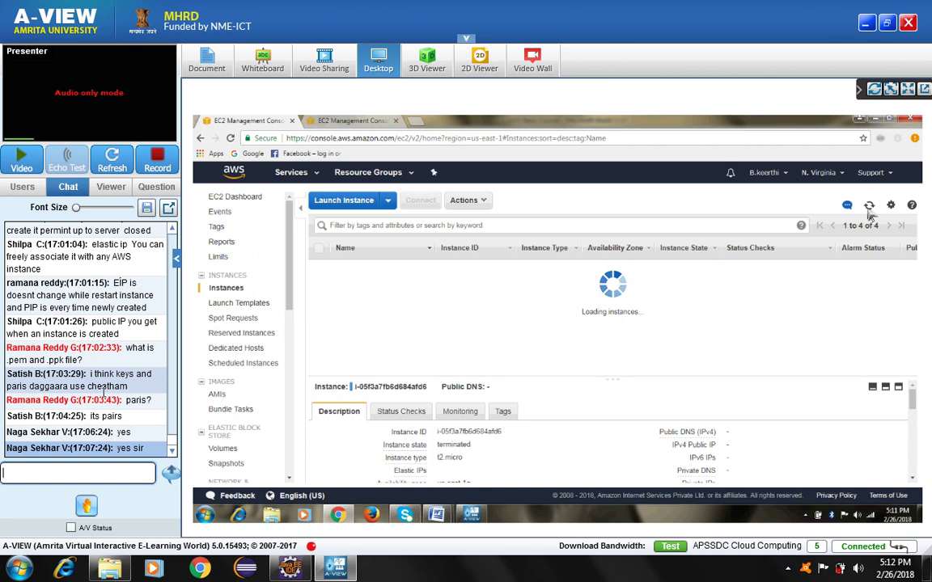
Check the region's EBS volumes, snapshots and AMIs for leftover resources and return to the instances list.
scroll(230, 307, down, 3)
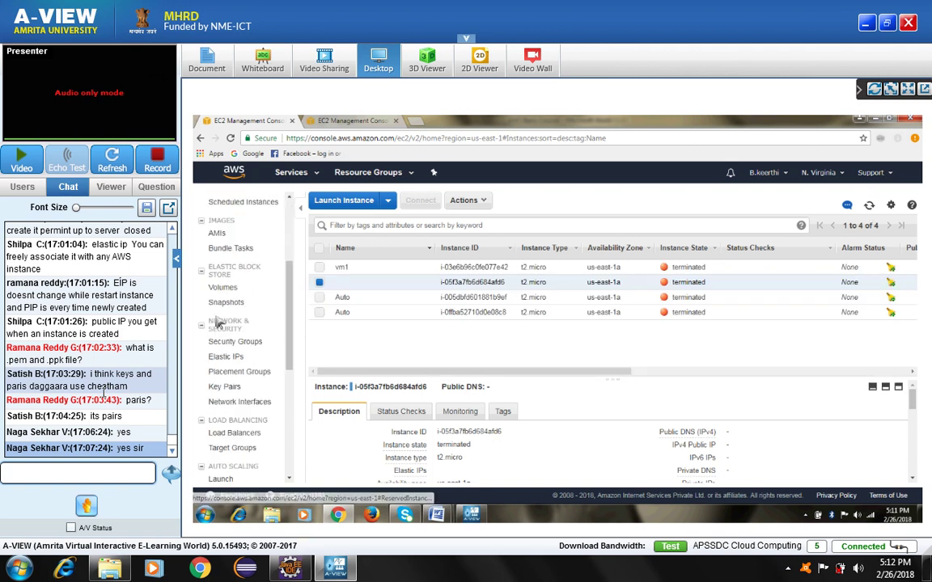
click(224, 289)
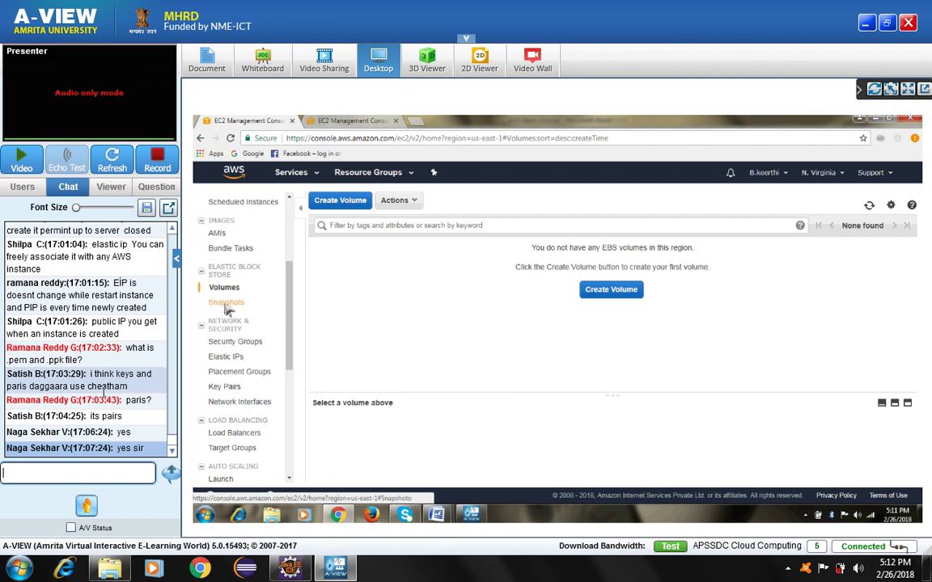
click(227, 305)
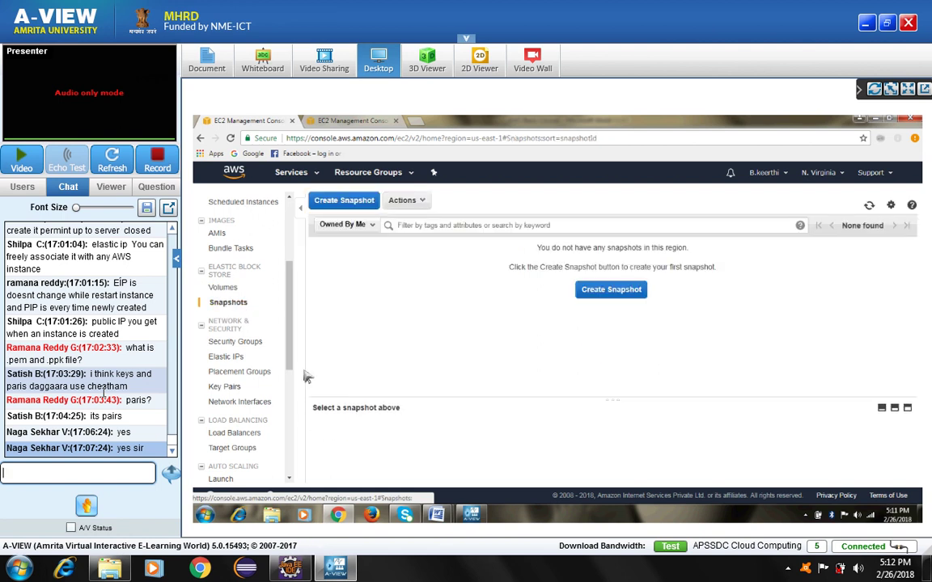
scroll(218, 324, up, 3)
click(217, 343)
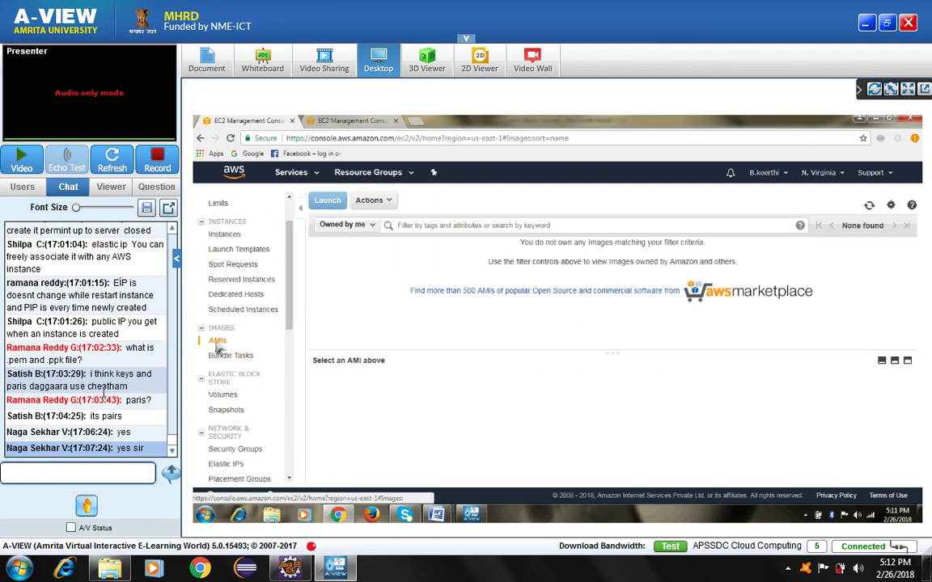
click(224, 236)
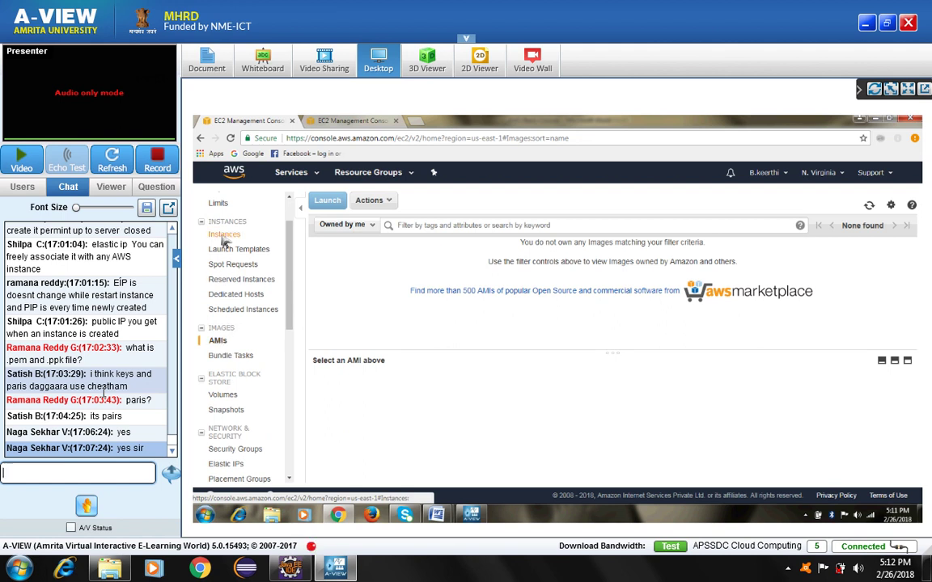
Recheck the EBS volumes, return to the instances list and look through the remaining EC2 resource categories.
scroll(228, 350, down, 1)
click(227, 343)
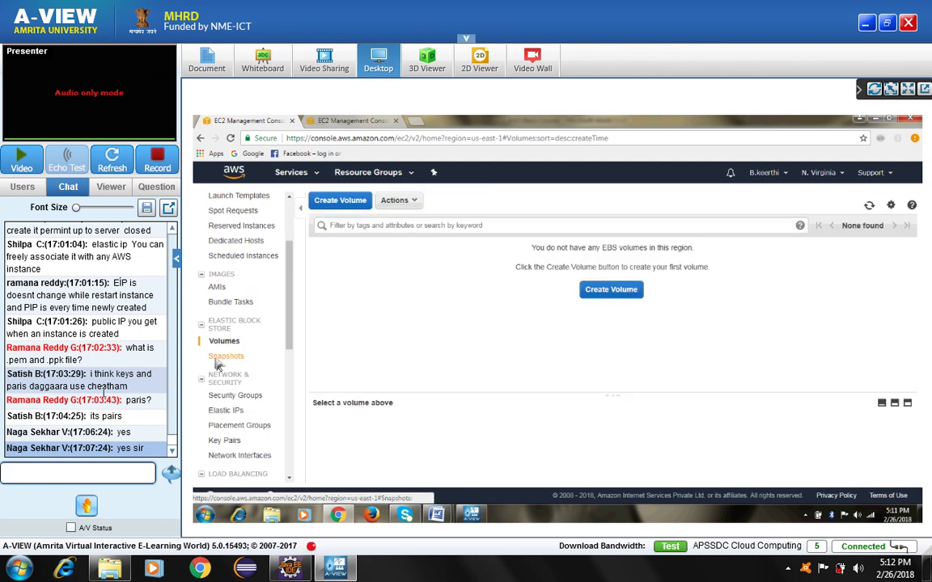
scroll(217, 364, down, 1)
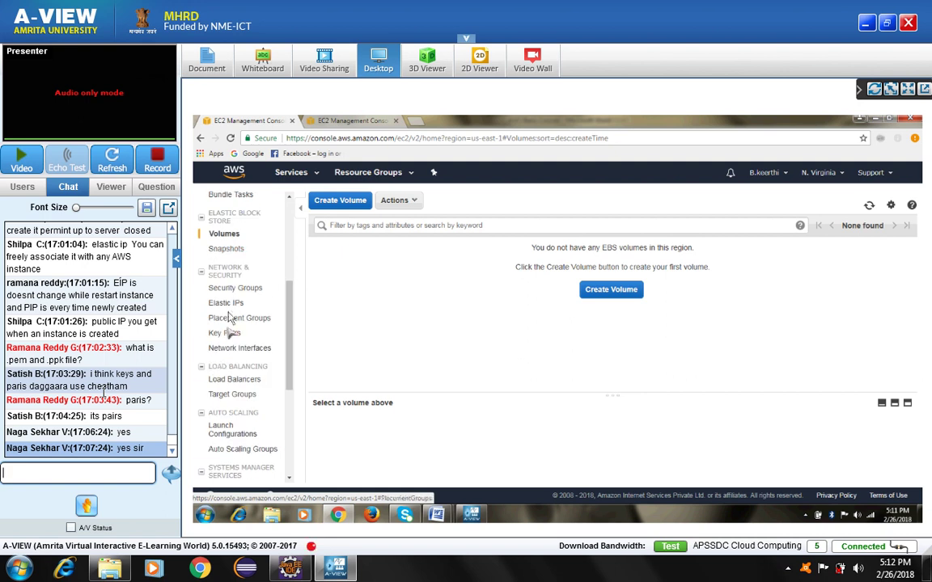
scroll(239, 317, up, 2)
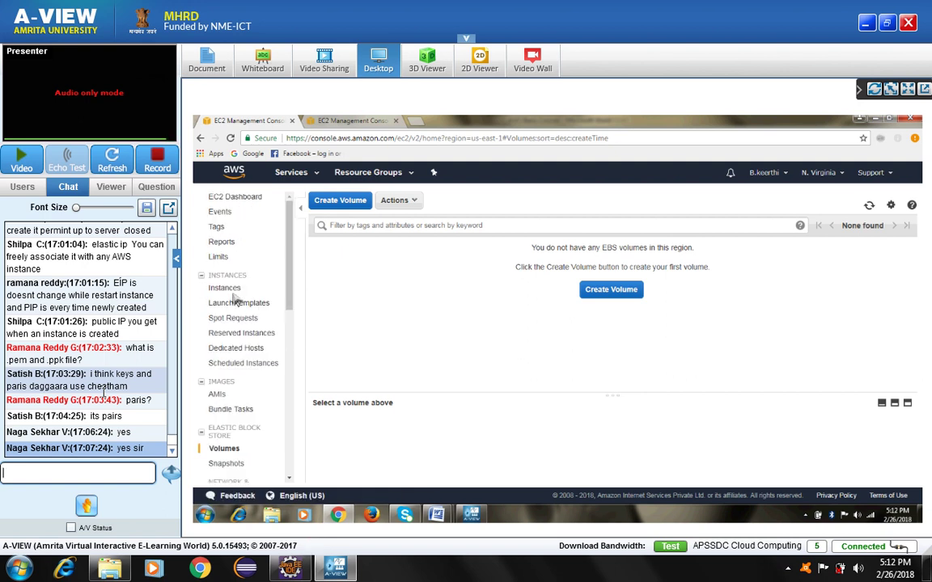
click(229, 289)
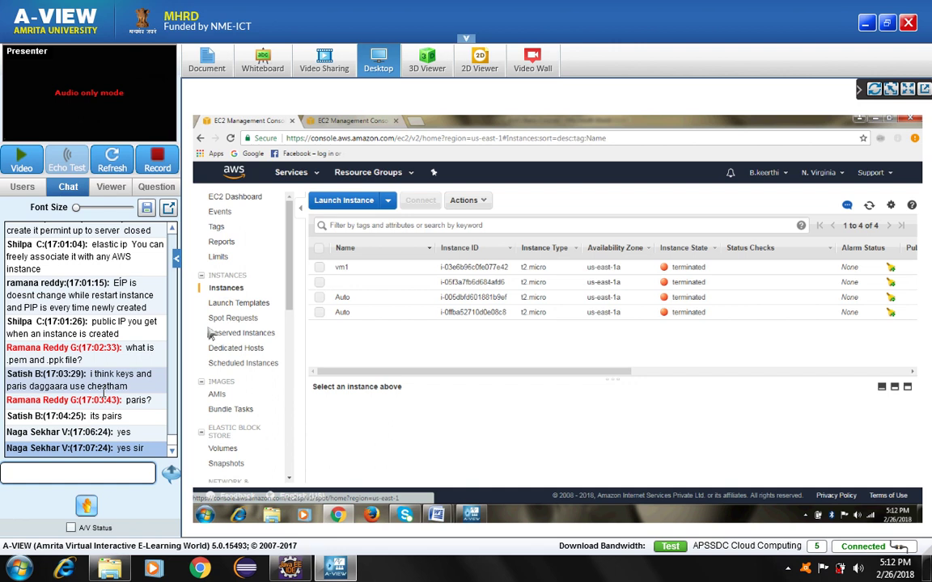
scroll(214, 340, down, 3)
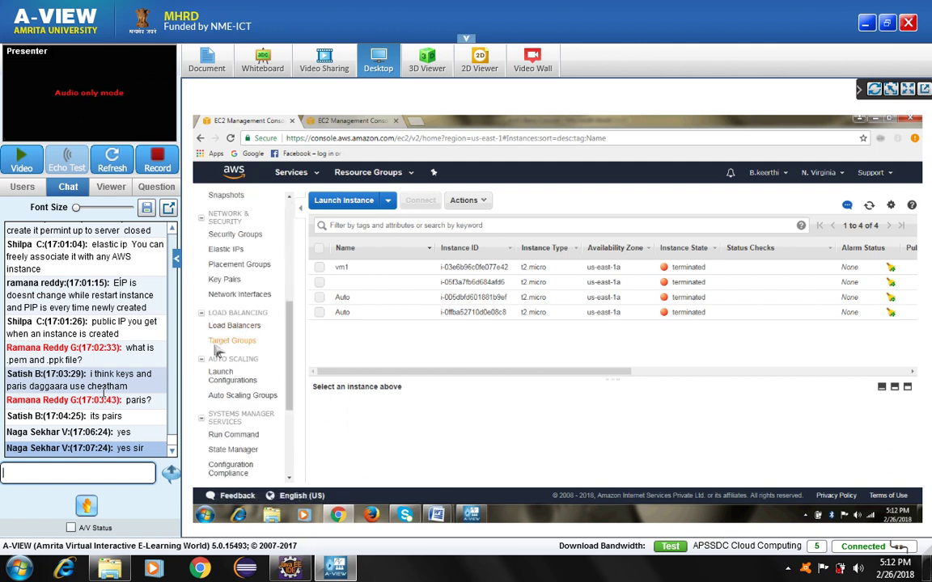
scroll(251, 360, down, 3)
scroll(248, 340, down, 1)
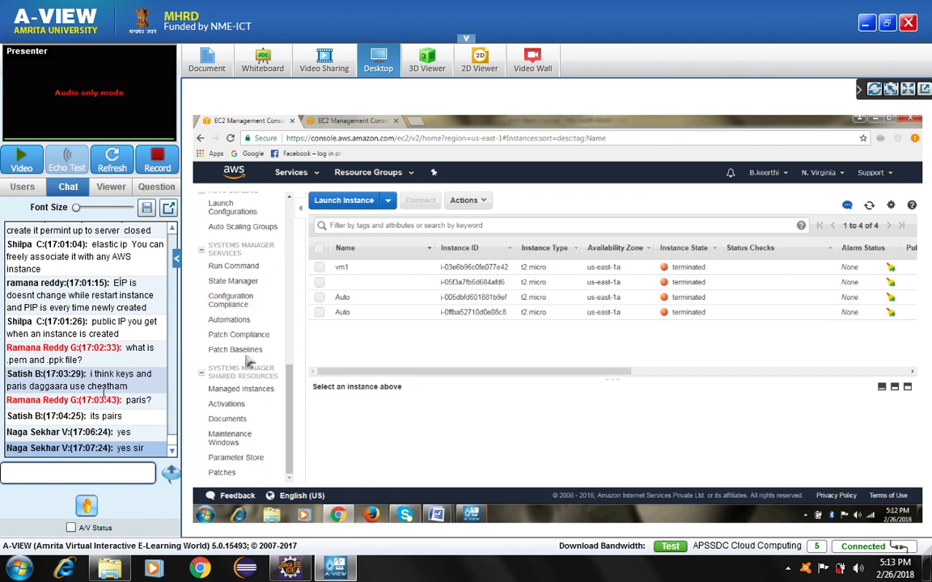
Switch to the AWS Basic Course document in Word and highlight the topic "Route 53".
mouse_move(436, 514)
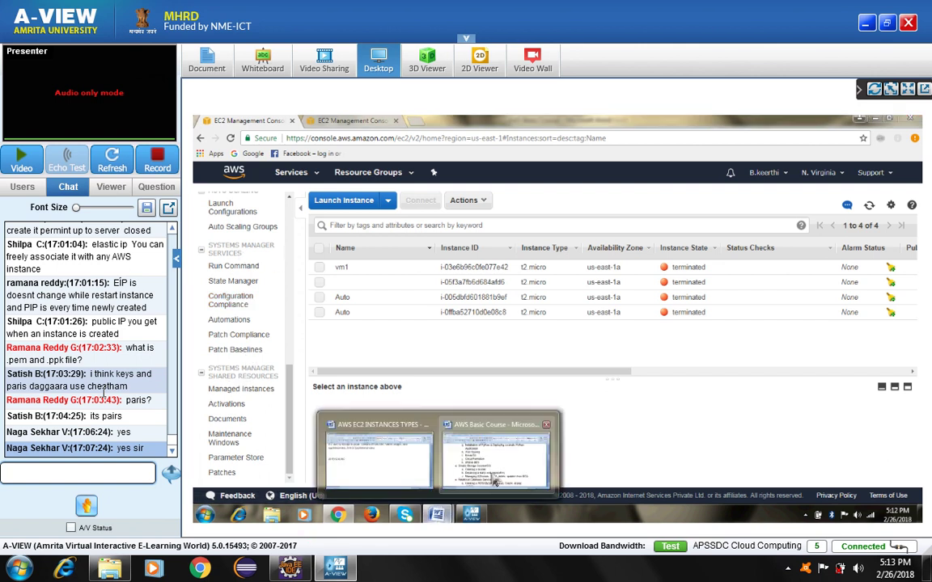
click(495, 483)
drag(347, 272, 414, 276)
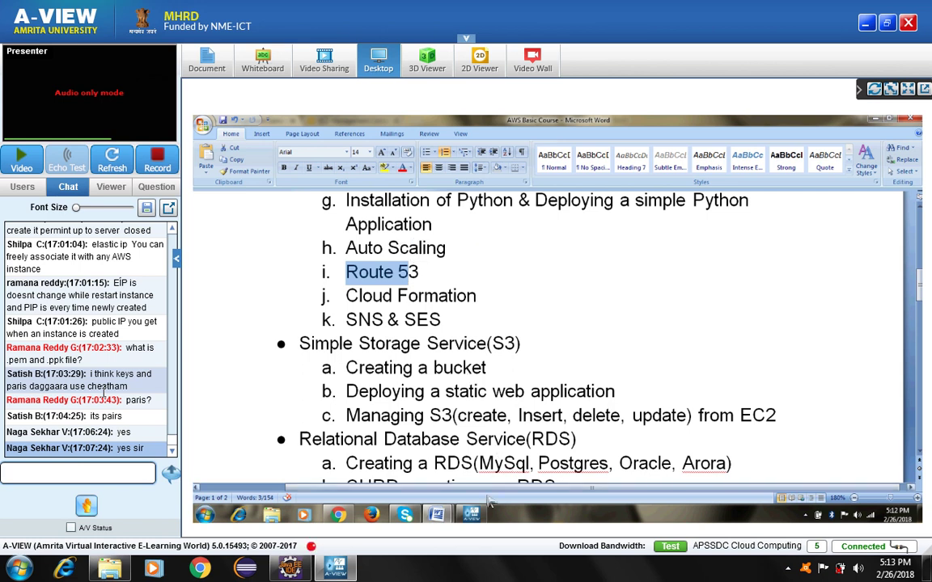
Return to the A-VIEW session and send the chat reply "no".
key(alt+Tab)
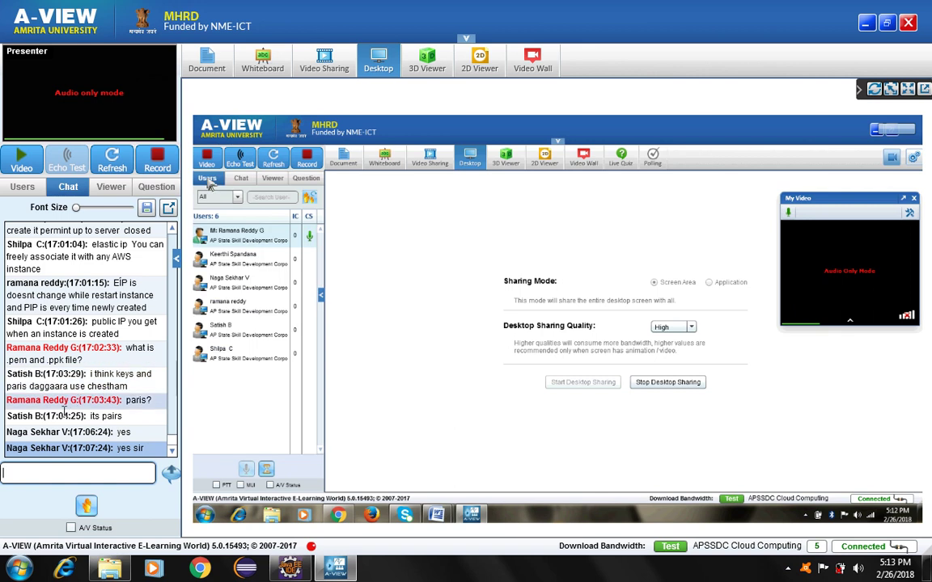
text(no)
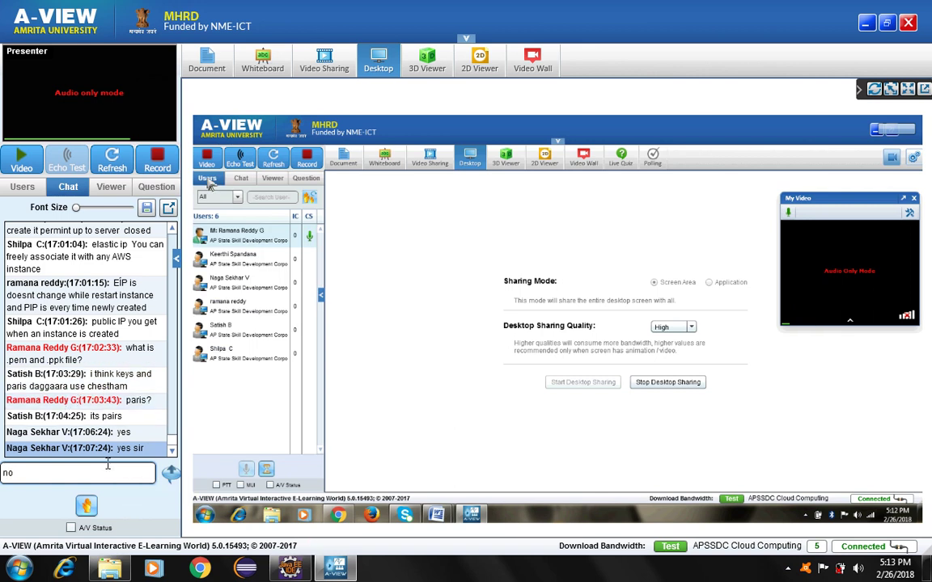
key(Return)
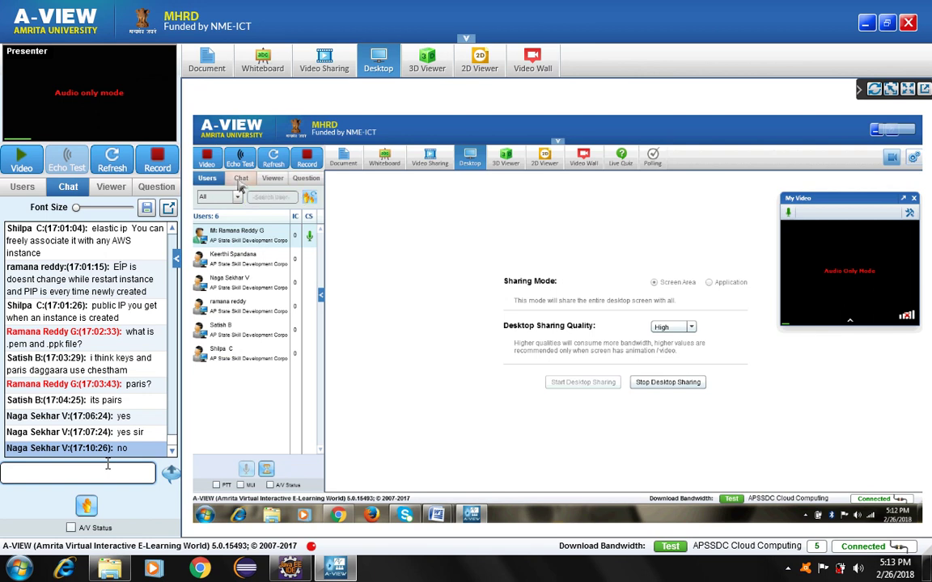
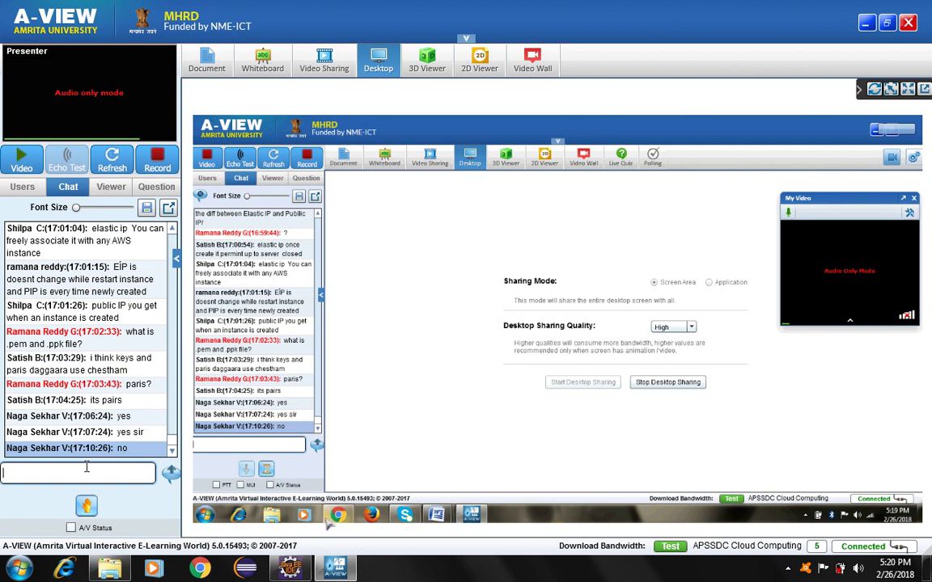
Send the chat reply "its all about giving name to our app".
text(its )
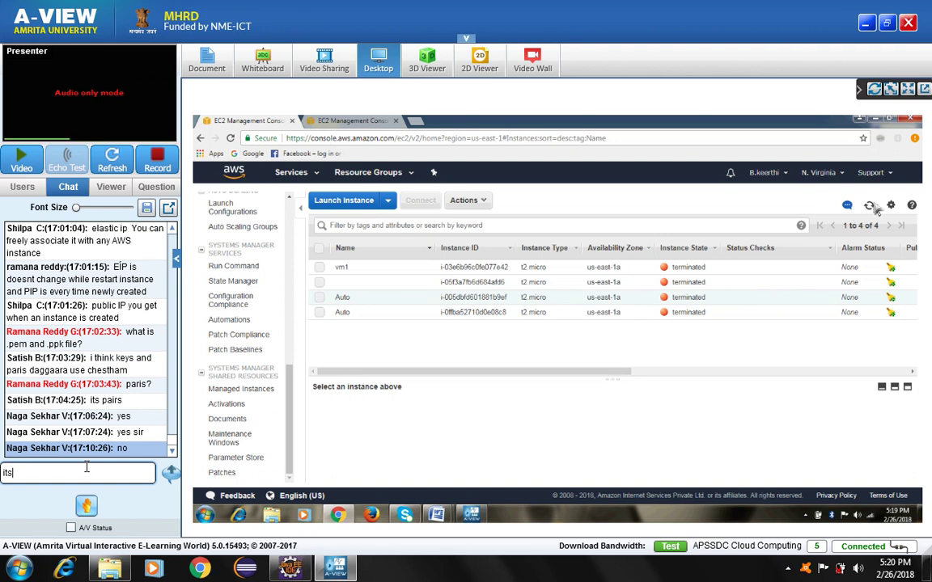
text(all)
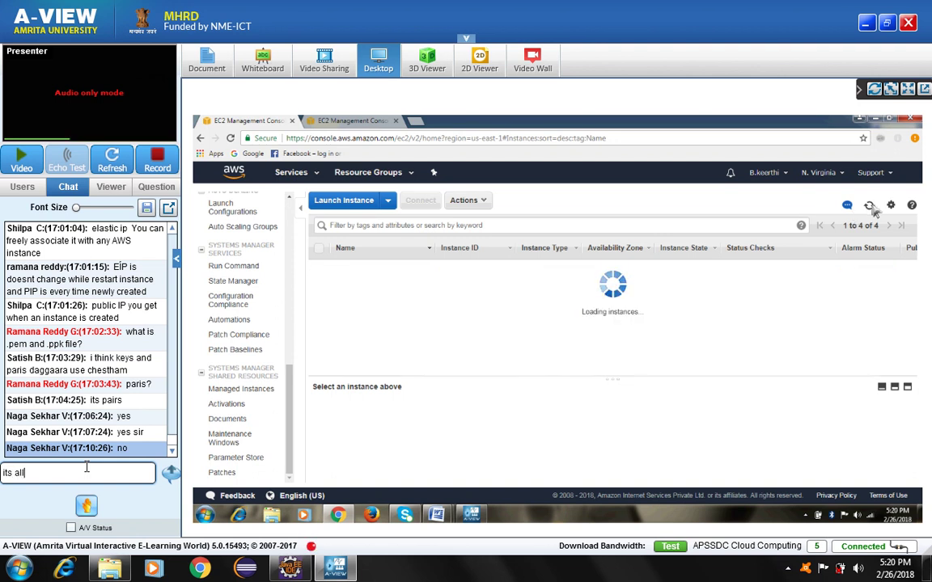
text( about )
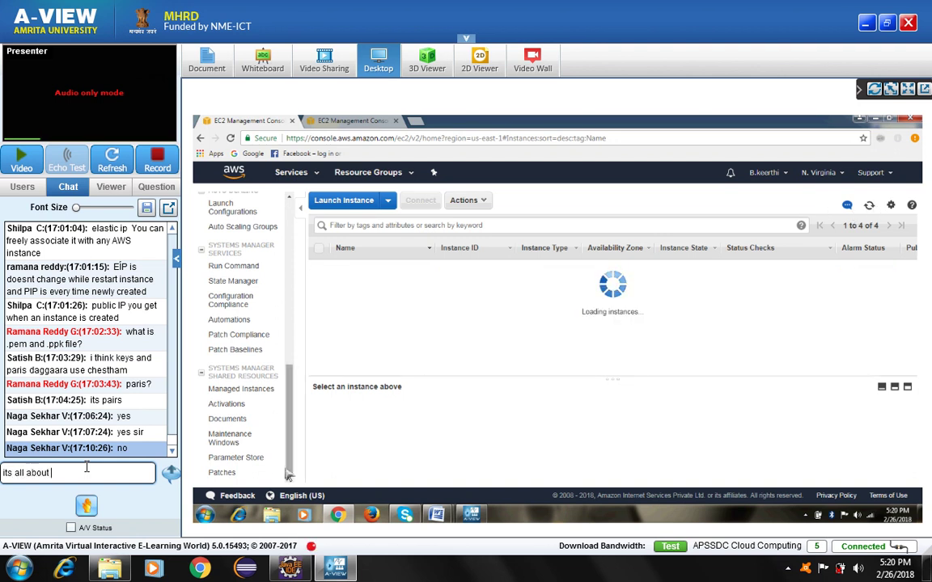
text(givin)
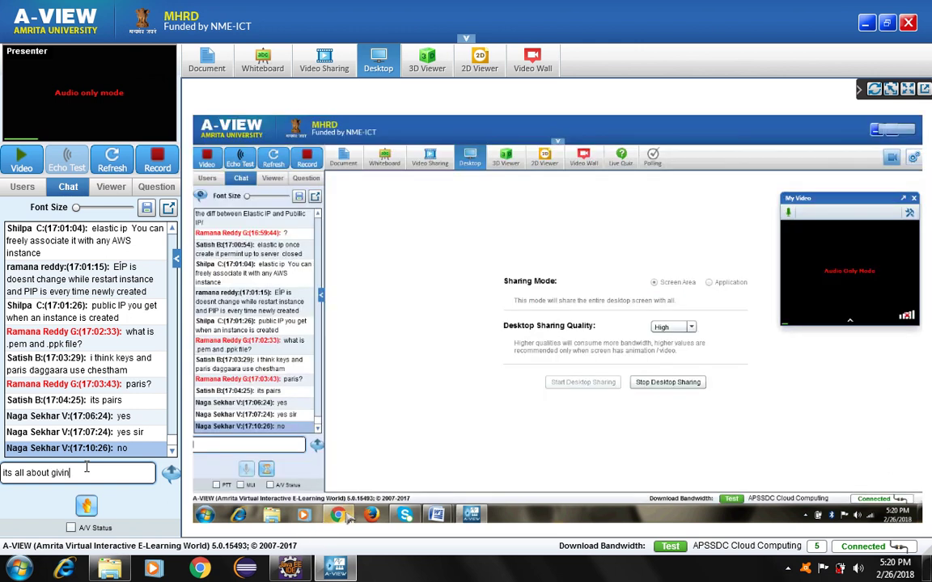
text(g name to our app)
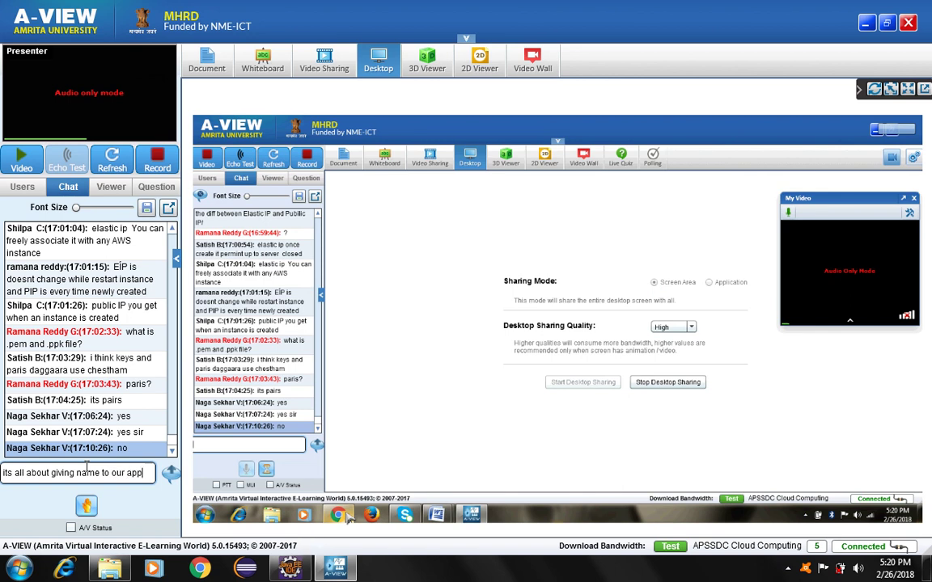
key(Return)
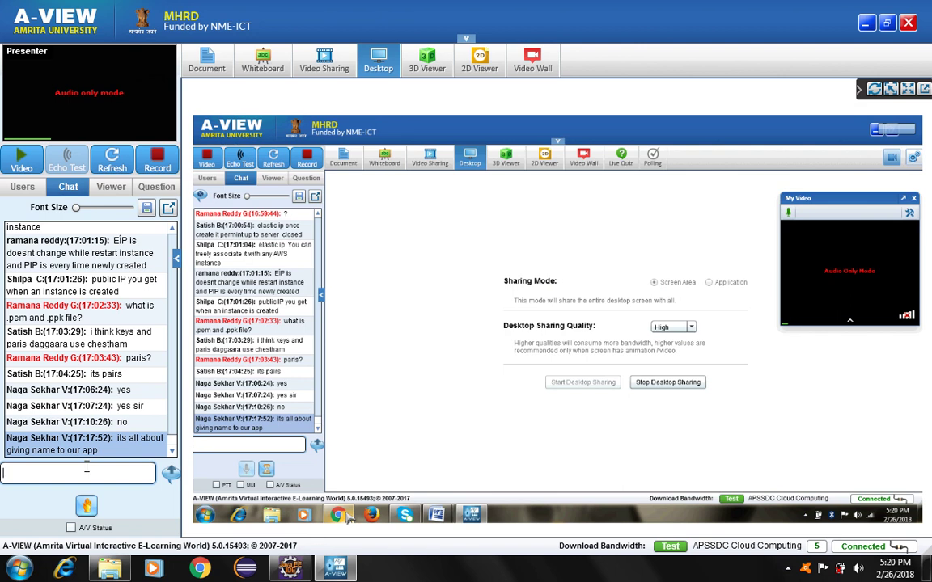
Send the chat reply "to accessour app", followed by a separate reply "ok".
text(to access)
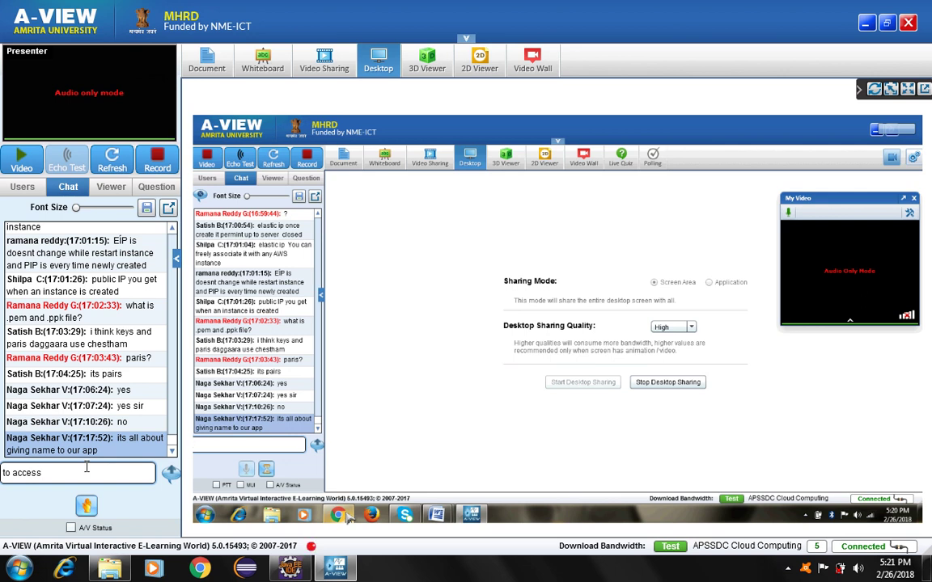
text(our app)
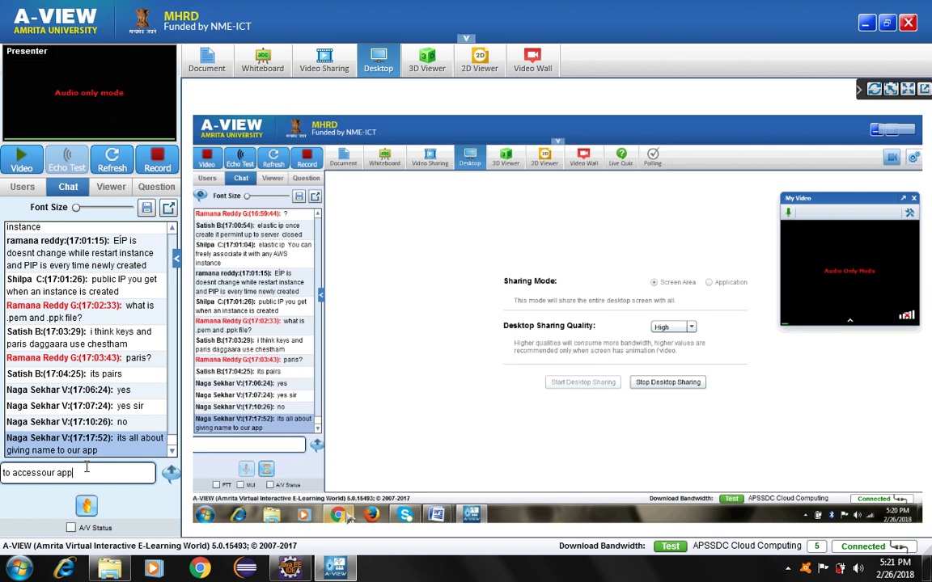
key(Return)
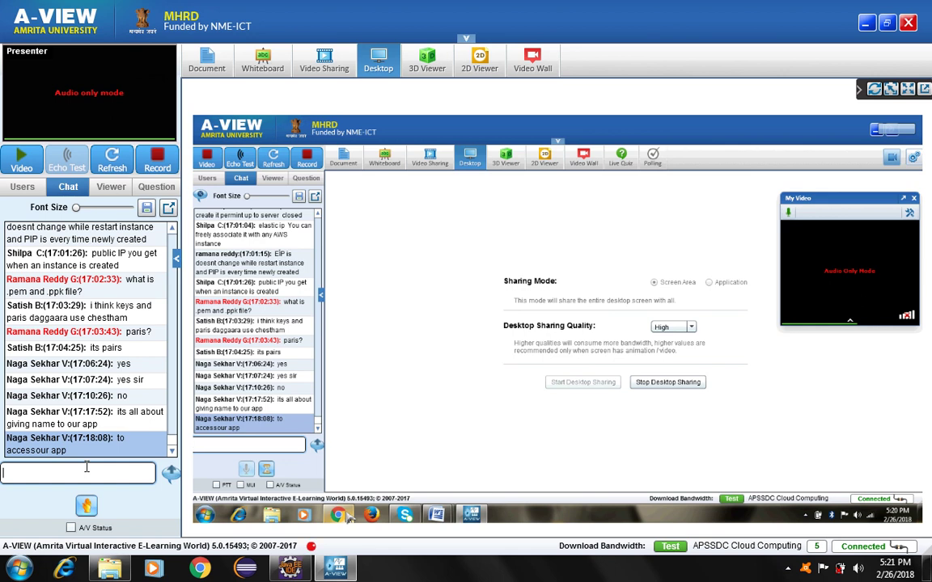
text(ok)
key(Return)
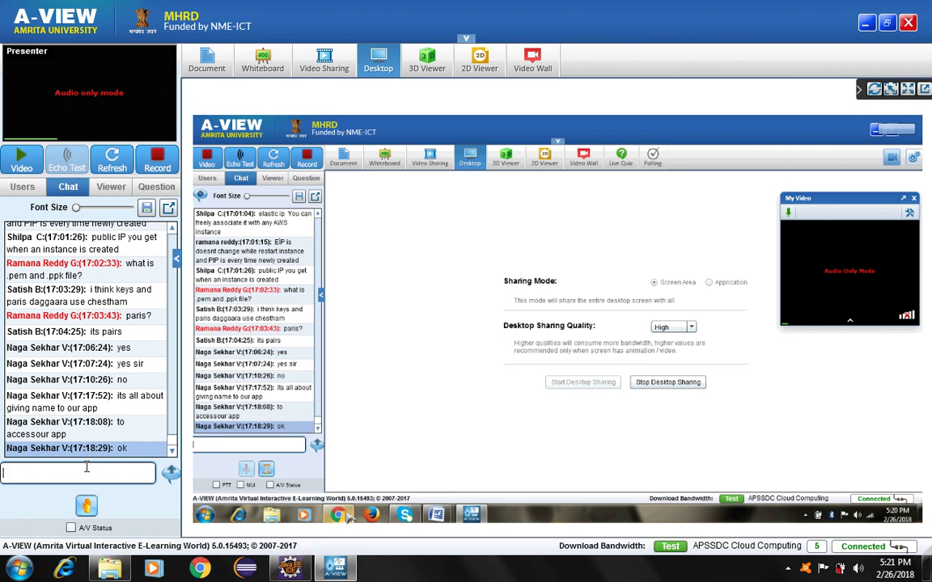
Show the session's participants, check the availability of the domain apssdc with the .com extension and mark its status.
click(22, 186)
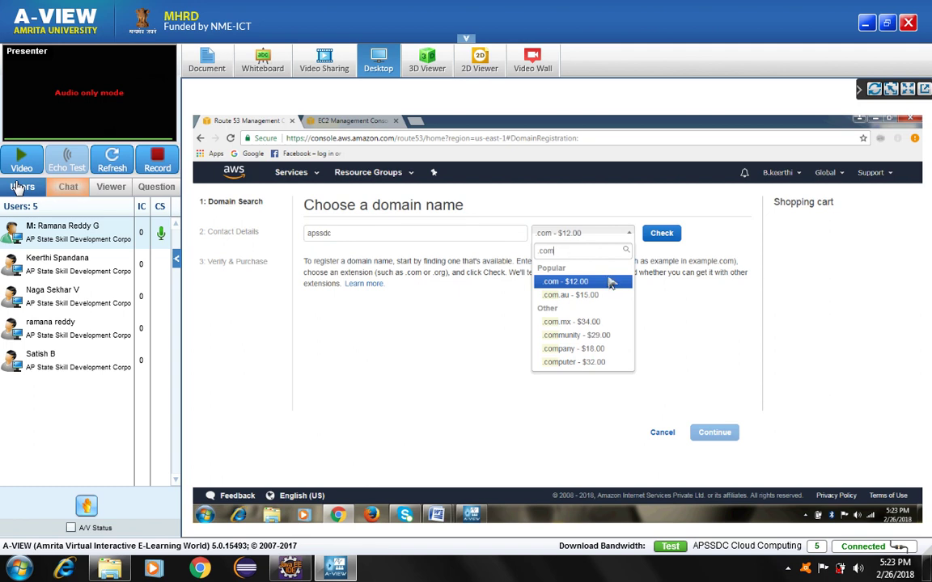
click(662, 233)
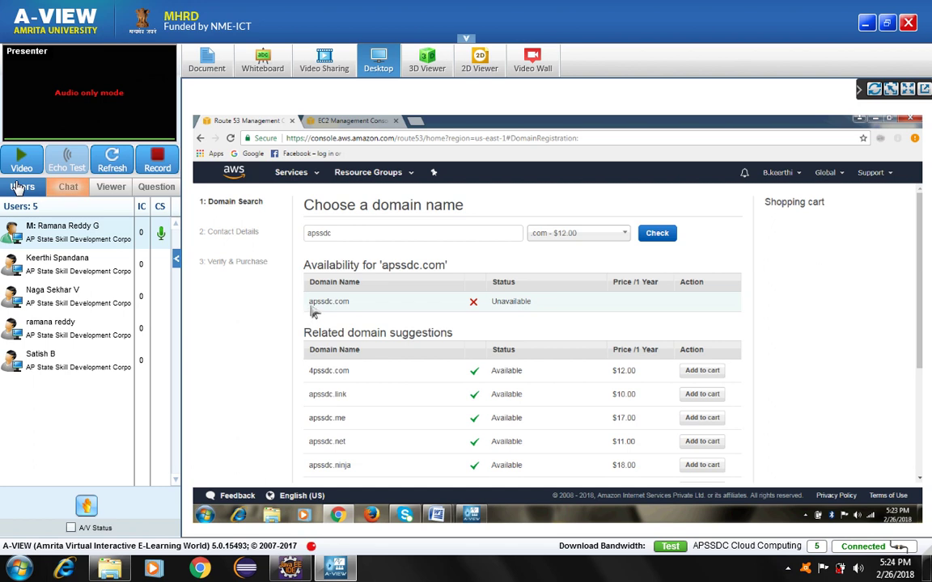
drag(503, 302, 526, 301)
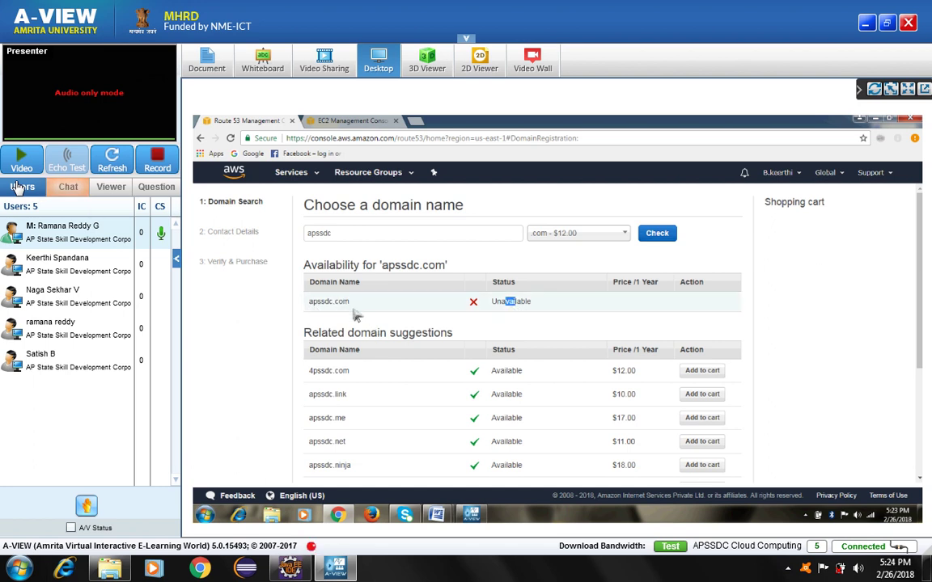
Examine the related domain suggestions for apssdc.com together with their availability and yearly prices.
scroll(332, 298, down, 2)
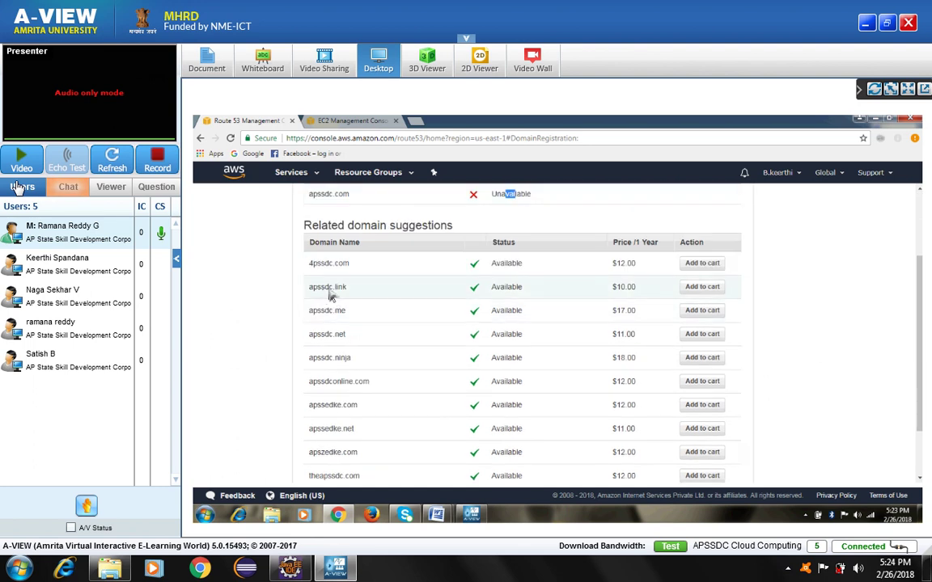
drag(327, 264, 353, 360)
scroll(327, 340, down, 1)
drag(325, 312, 369, 312)
click(354, 338)
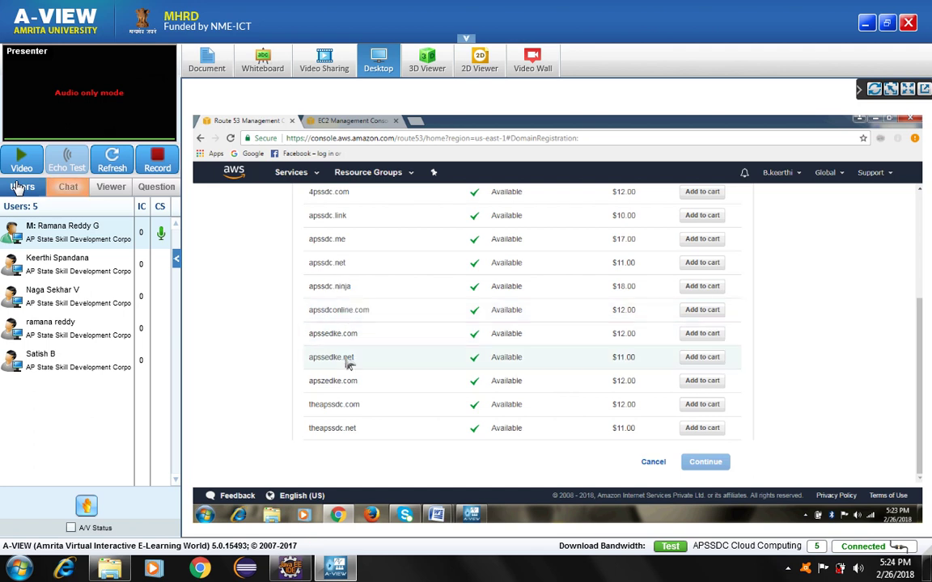
scroll(348, 408, up, 3)
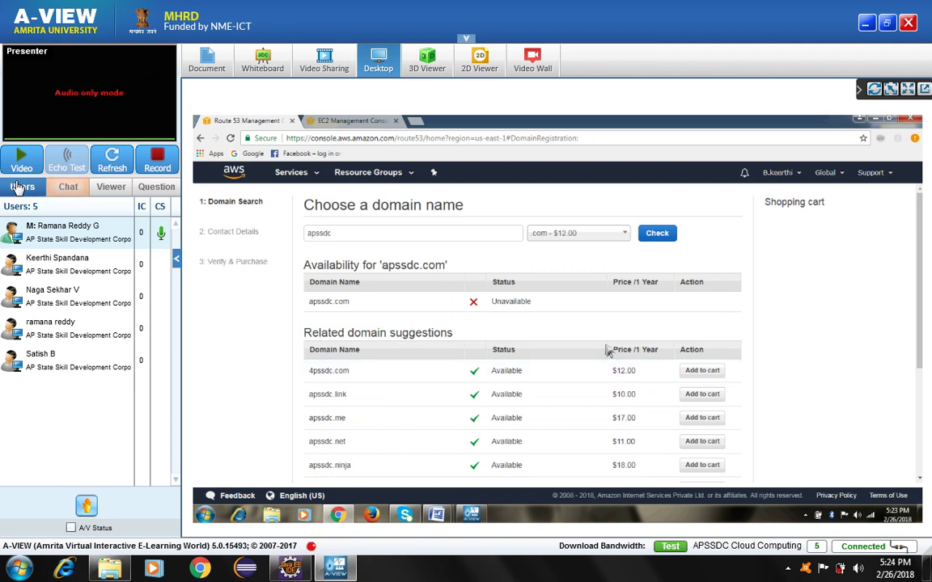
Add the domain apssdc.link to the shopping cart and try a 10-year registration period for it.
scroll(434, 317, down, 2)
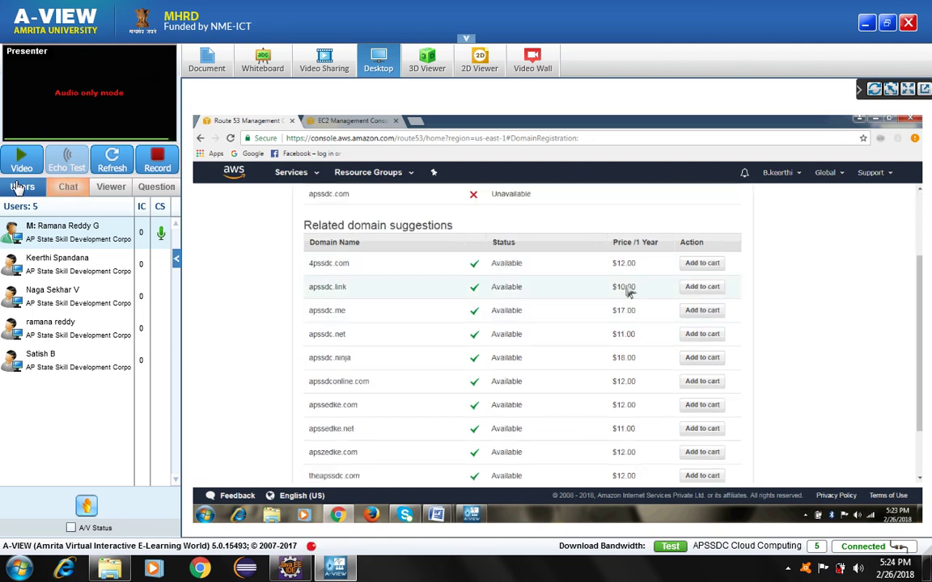
click(696, 288)
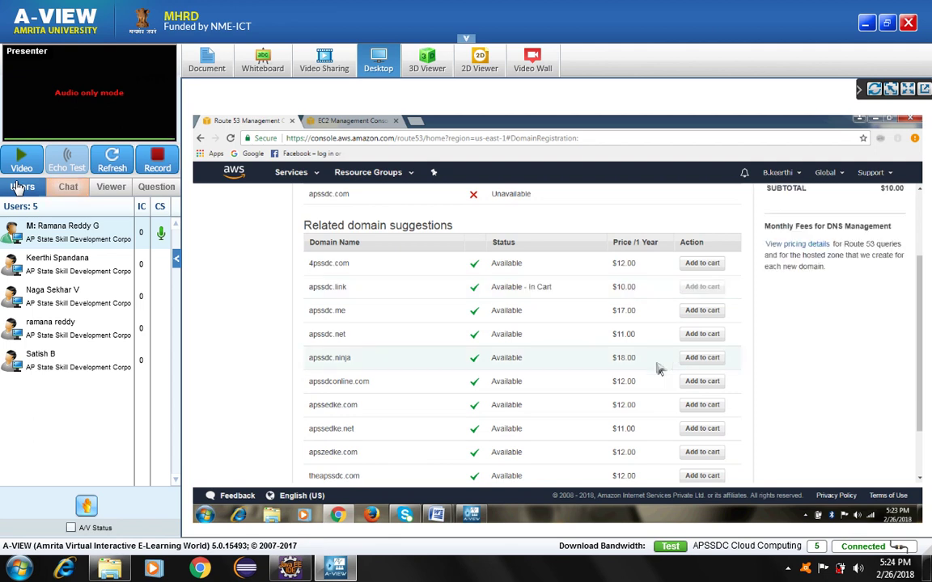
scroll(752, 318, down, 2)
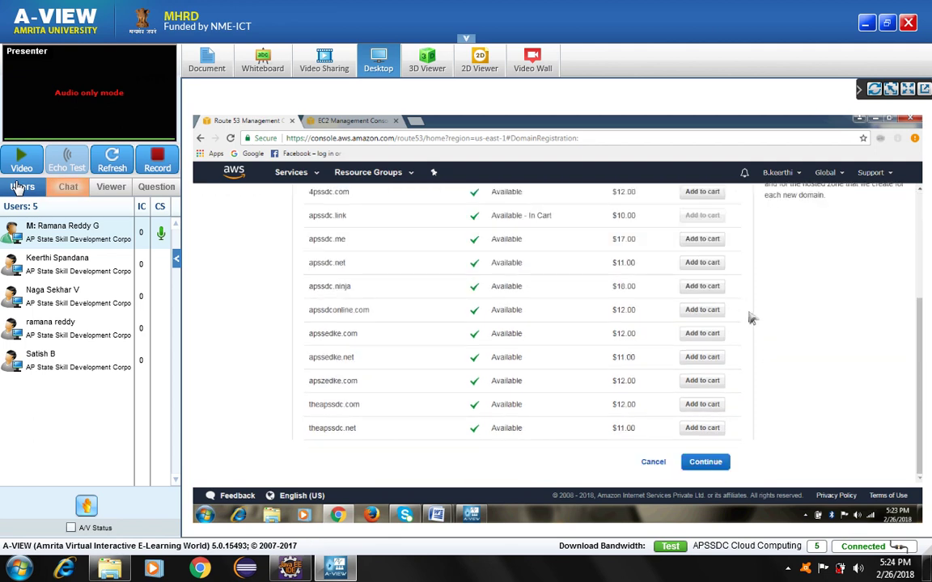
scroll(741, 324, up, 3)
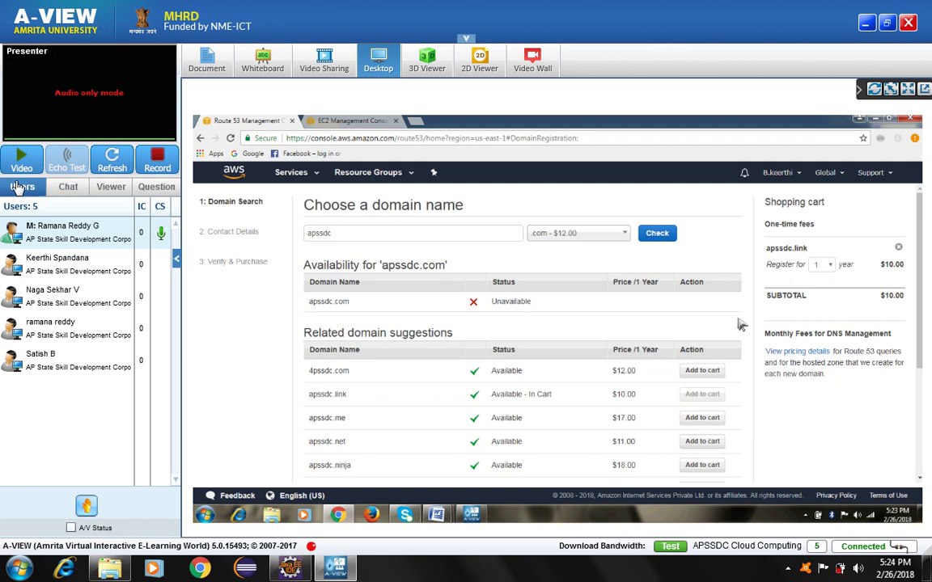
click(823, 266)
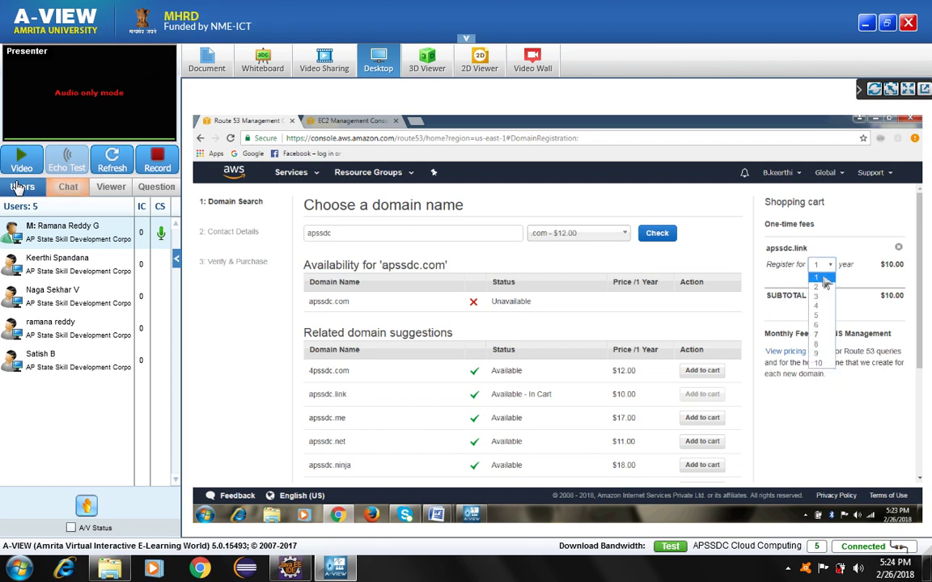
click(819, 362)
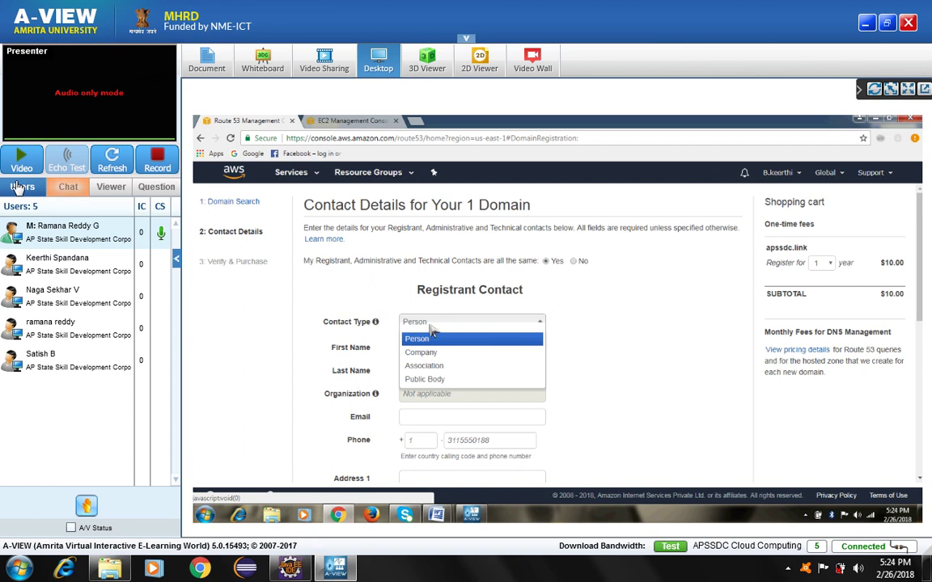
Reopen the session chat to read the participants' latest replies.
click(65, 187)
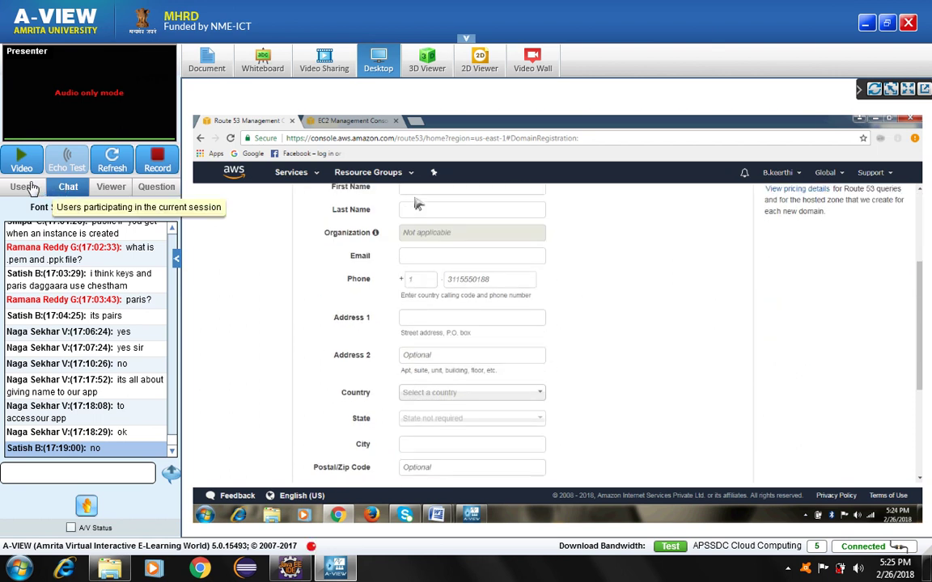
Show the session's participants and answer the presenter in the group chat with "no sir".
click(30, 187)
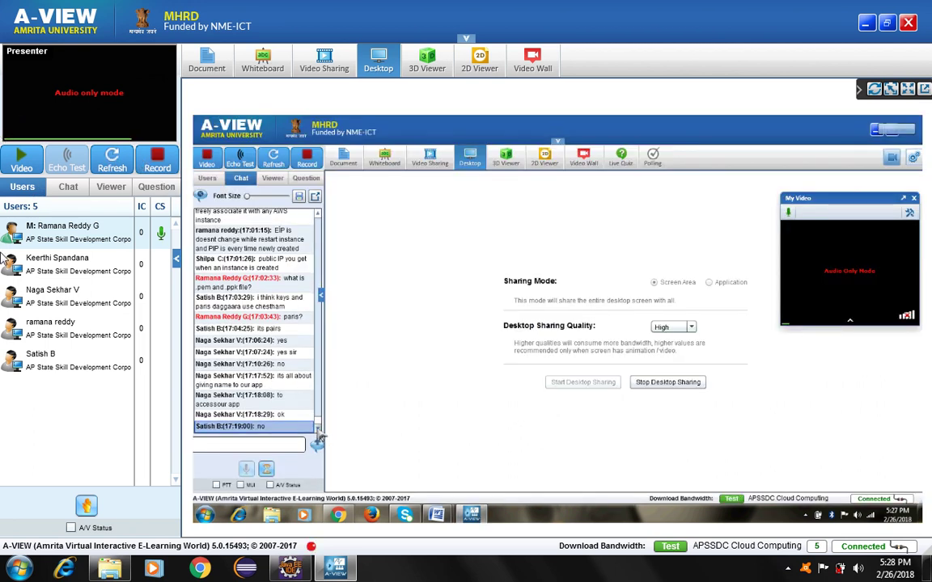
click(72, 192)
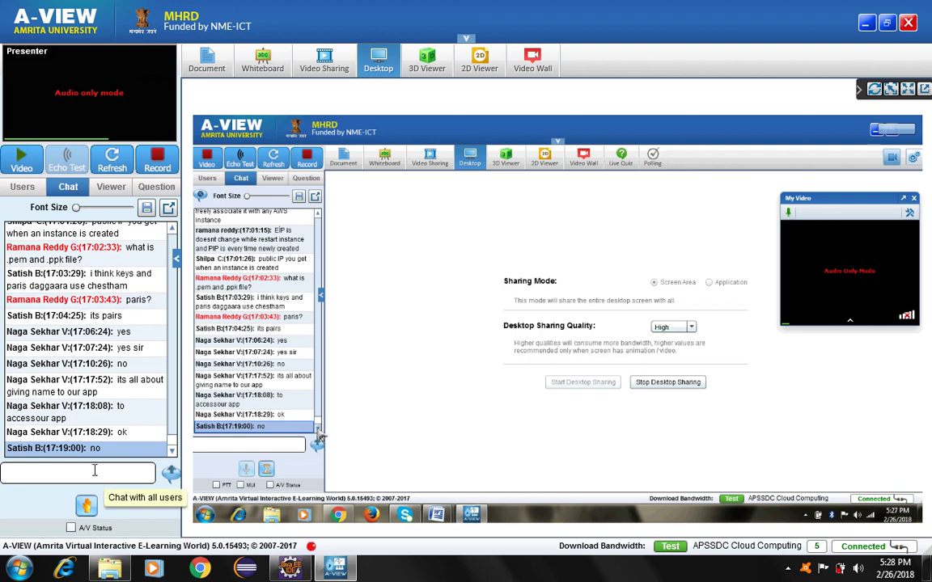
text(no sir)
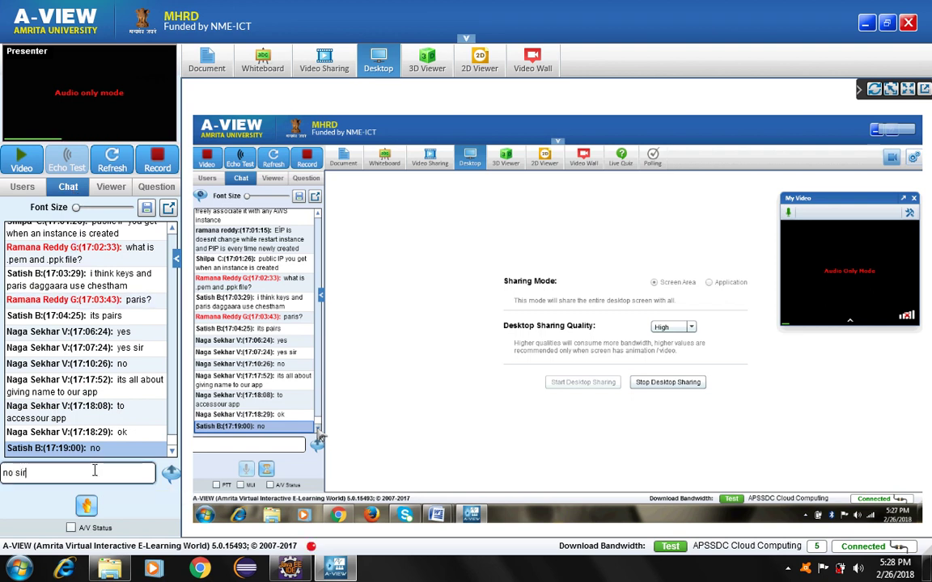
key(Return)
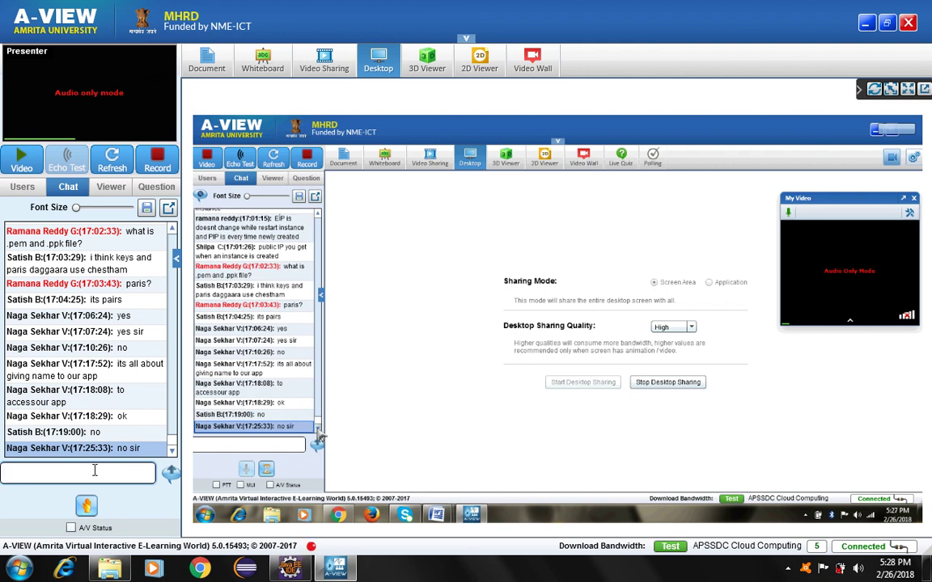
Look at the participant list again and send the reply "yes sir" to all users in chat.
click(22, 187)
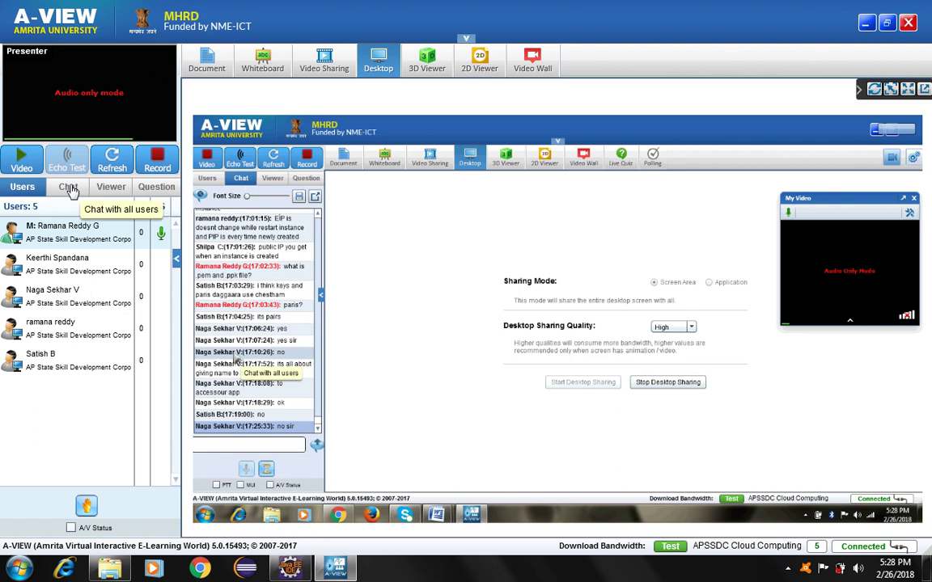
click(70, 187)
click(87, 474)
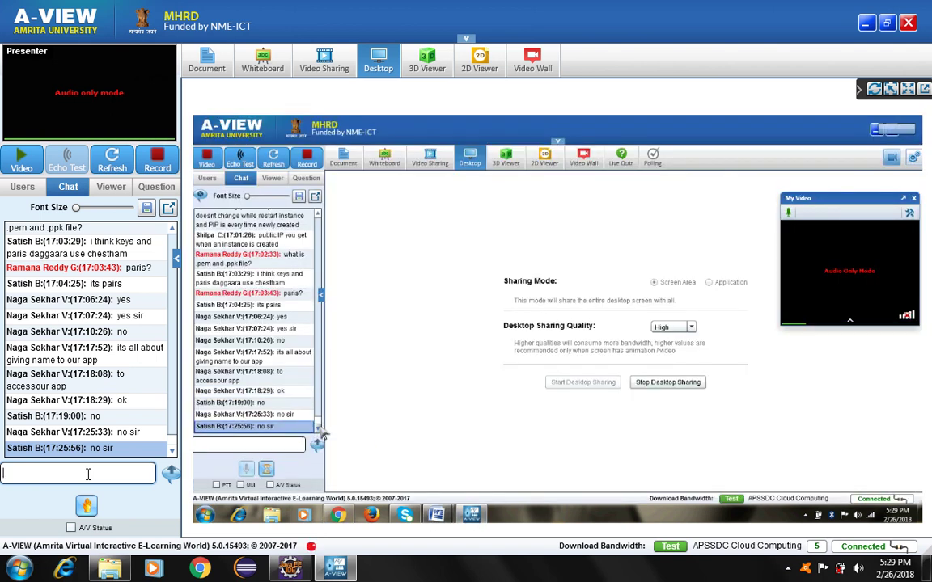
text(yes sir)
key(Return)
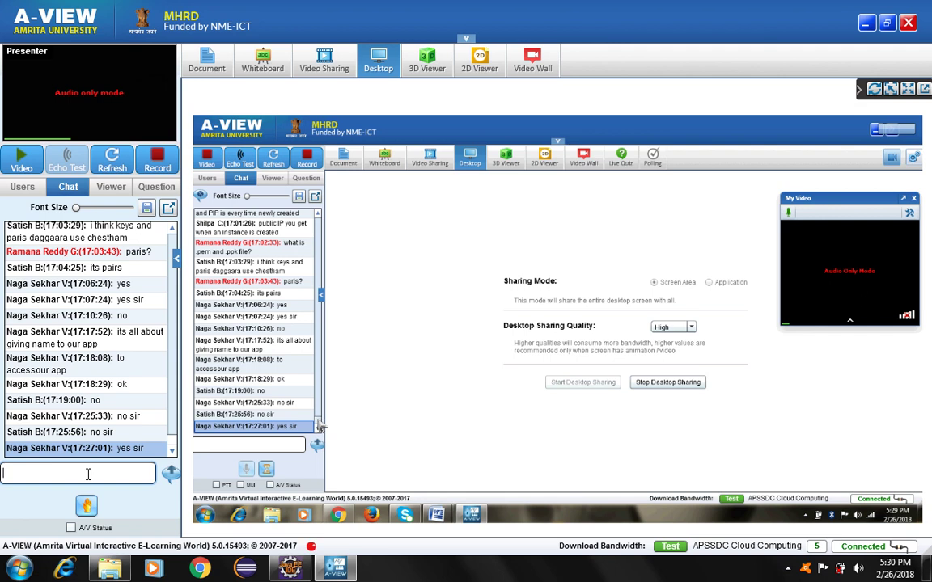
Send the chat answer "sql is freeware whereas oracle is licensed" to all users.
text(sql is freeware)
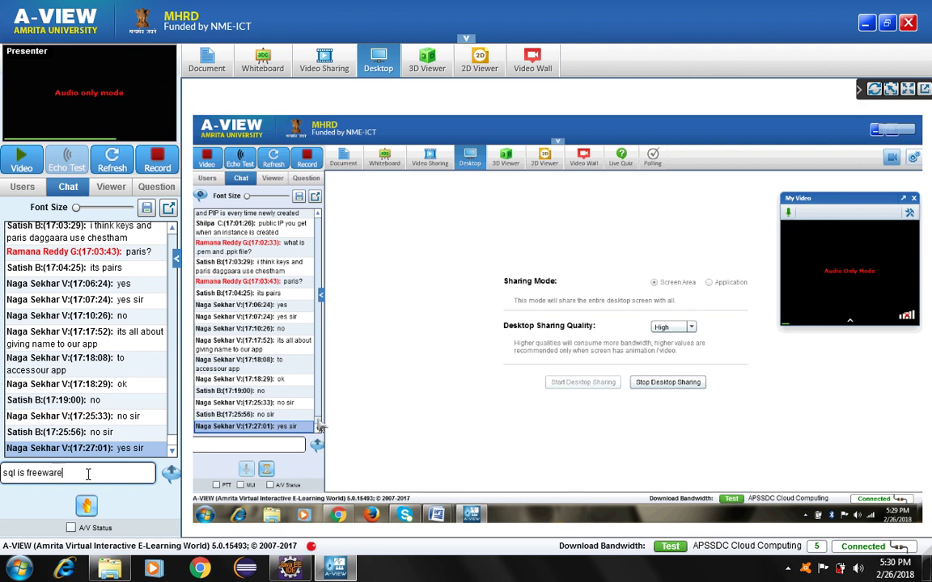
text( whereas oracl)
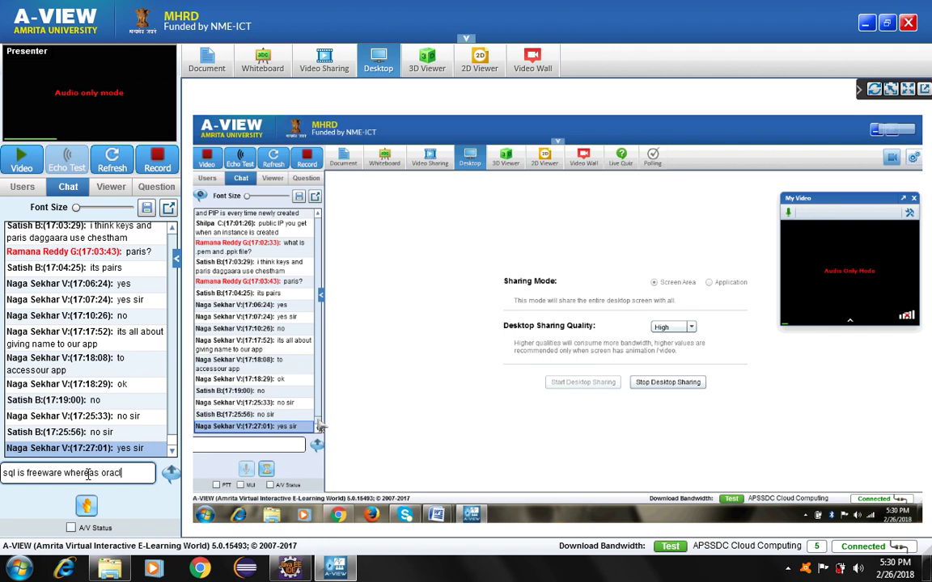
text(e is licensed)
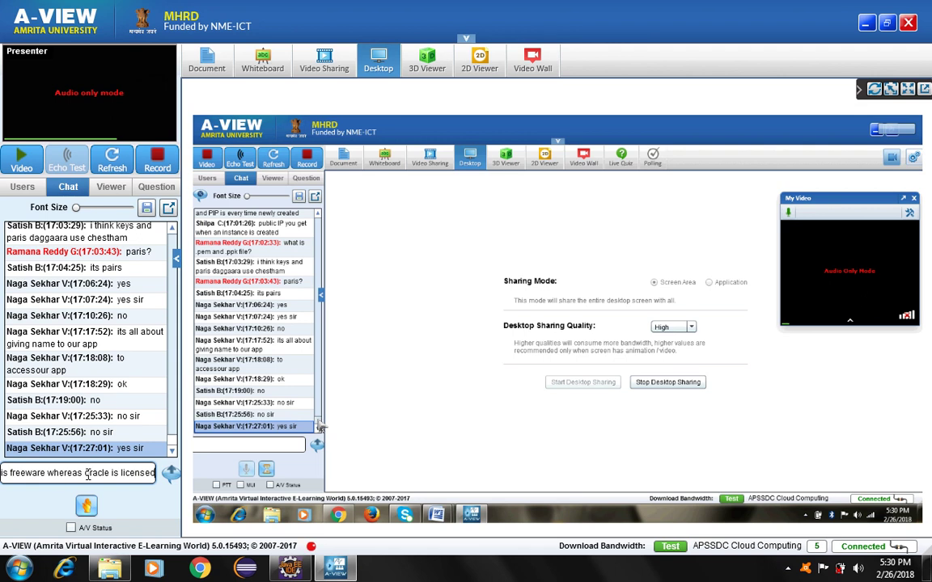
text( and)
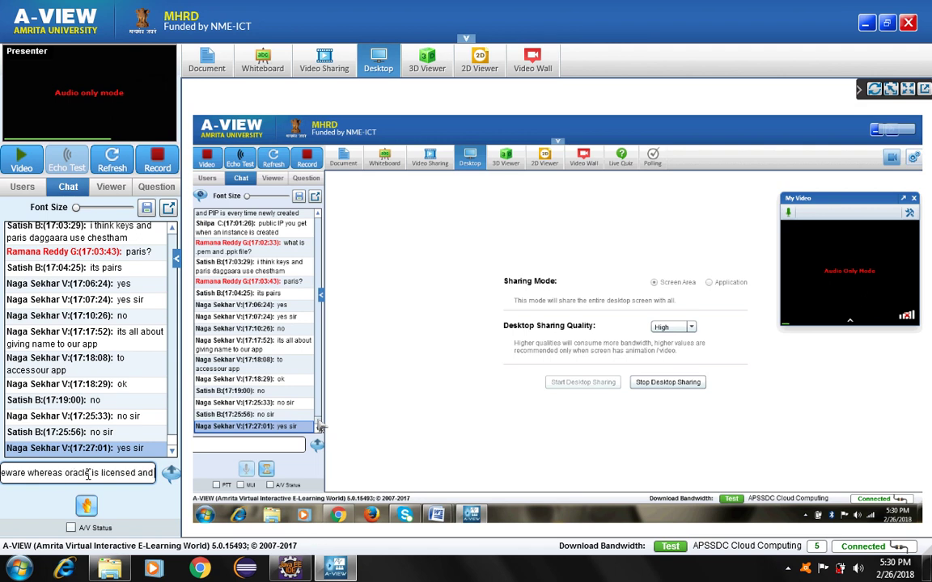
text( gives)
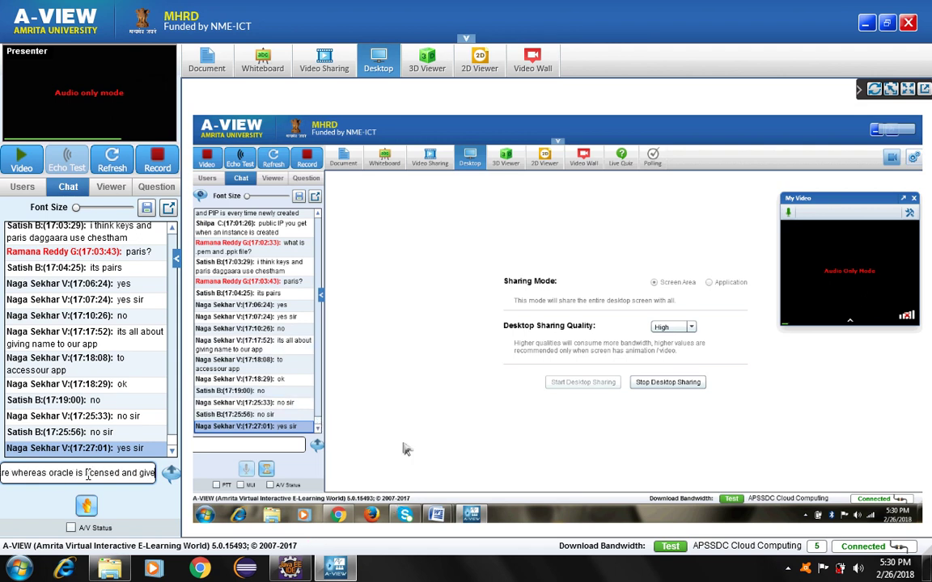
key(BackSpace)
key(BackSpace)
key(BackSpace)
key(BackSpace)
key(BackSpace)
key(BackSpace)
key(BackSpace)
key(BackSpace)
key(BackSpace)
key(BackSpace)
key(Return)
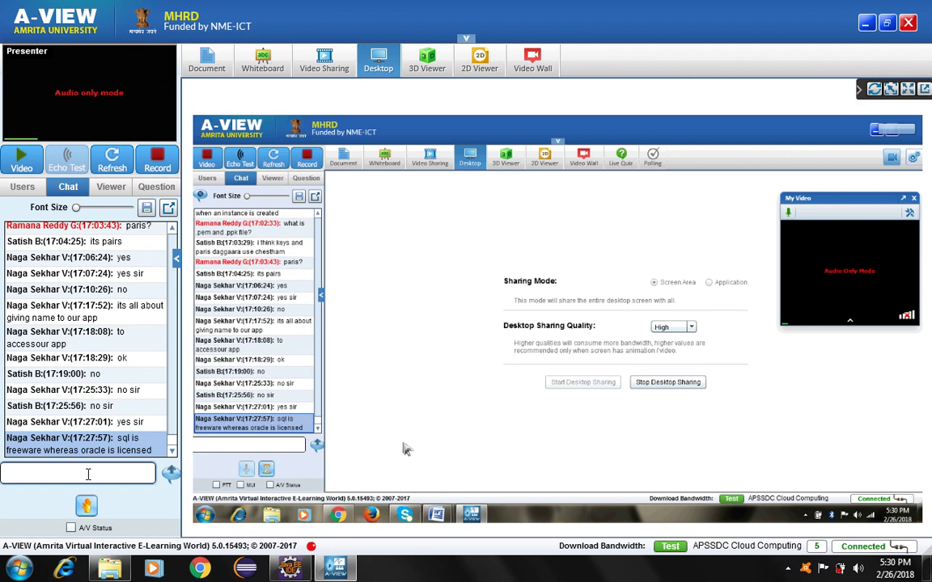
Compose a follow-up chat message beginning with "more".
text(more)
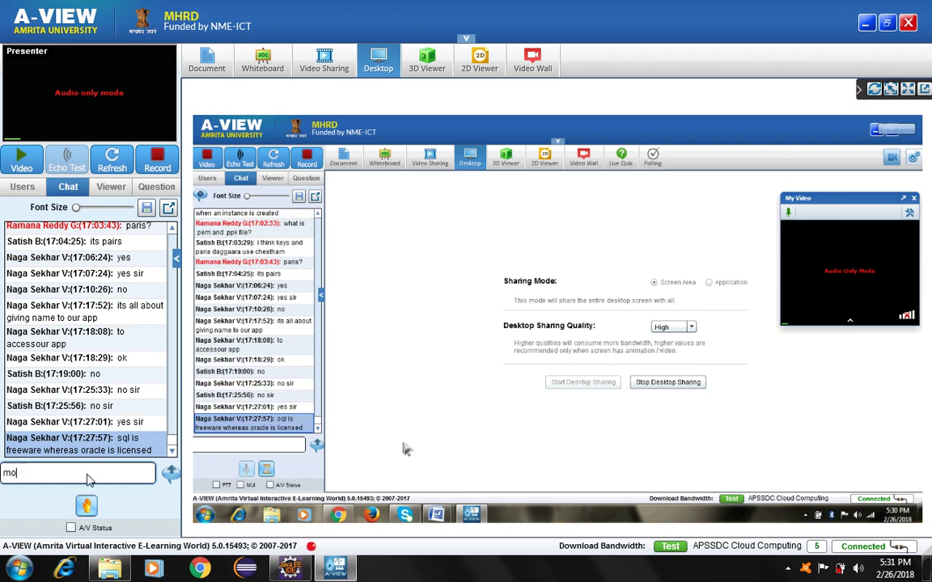